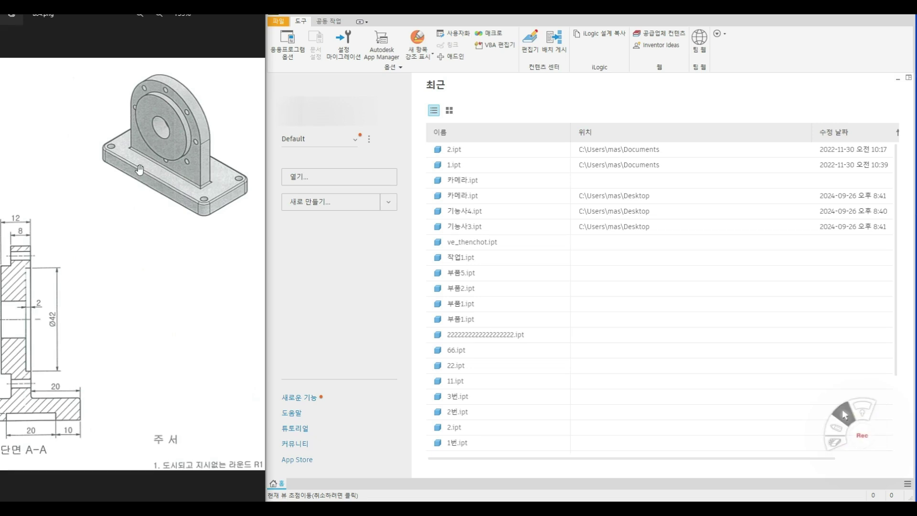
Examine the reference drawing's isometric view and section A-A, marking the cutting line and viewing direction on them.
{"action": "scroll", "coordinate": [68, 230], "scroll_direction": "down", "scroll_amount": 5}
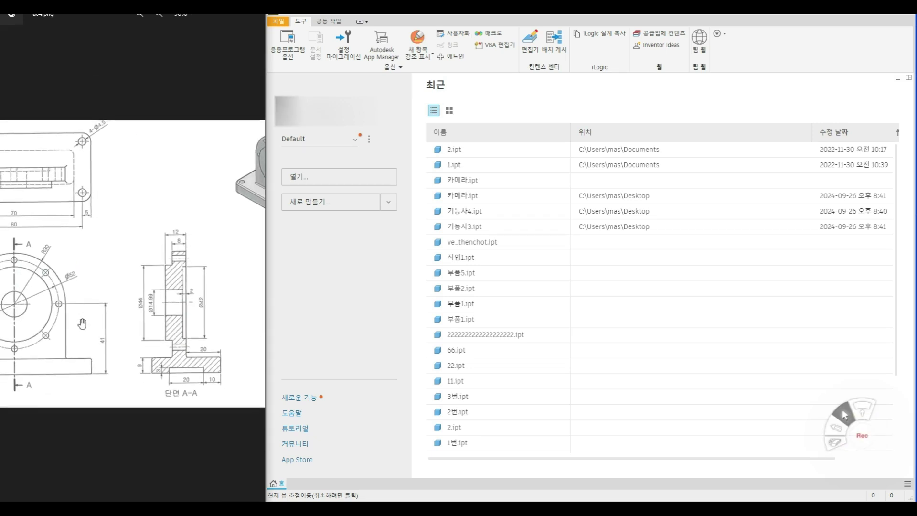
{"action": "scroll", "coordinate": [83, 323], "scroll_direction": "down", "scroll_amount": 1}
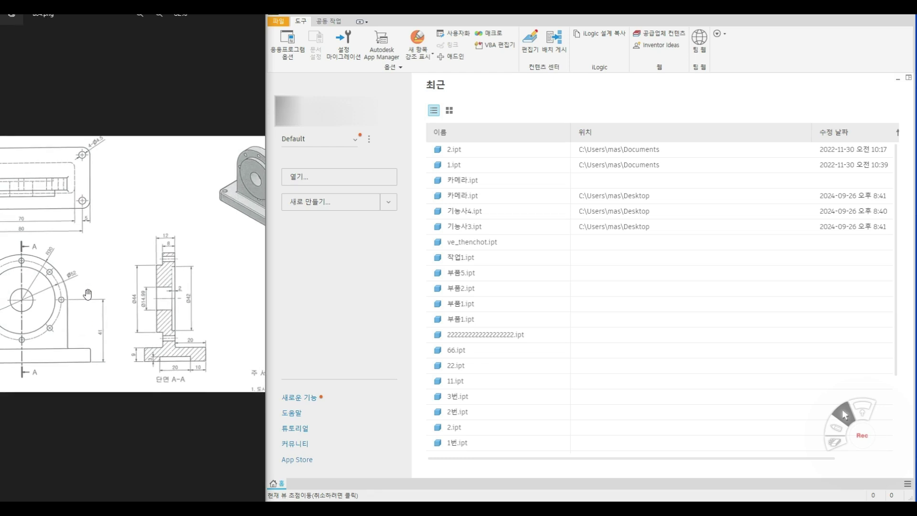
{"action": "left_click_drag", "start_coordinate": [102, 317], "coordinate": [165, 319]}
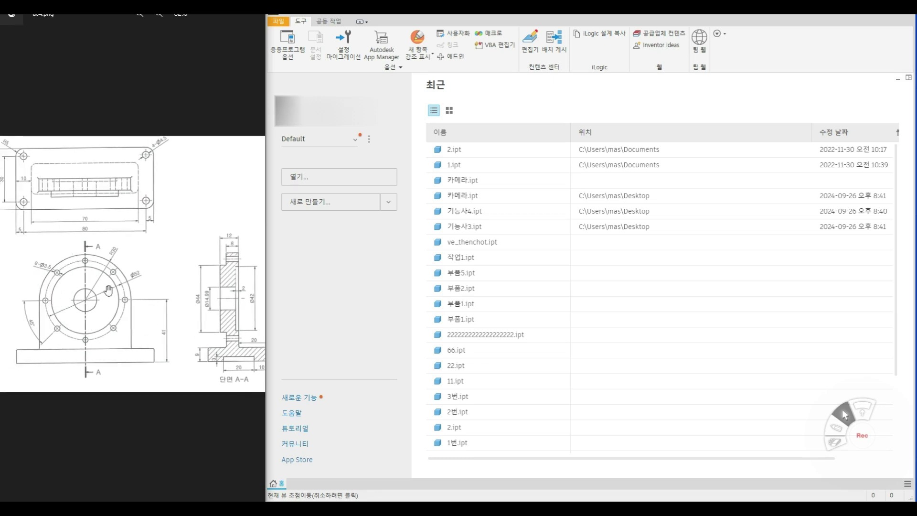
{"action": "left_click_drag", "start_coordinate": [191, 244], "coordinate": [71, 244]}
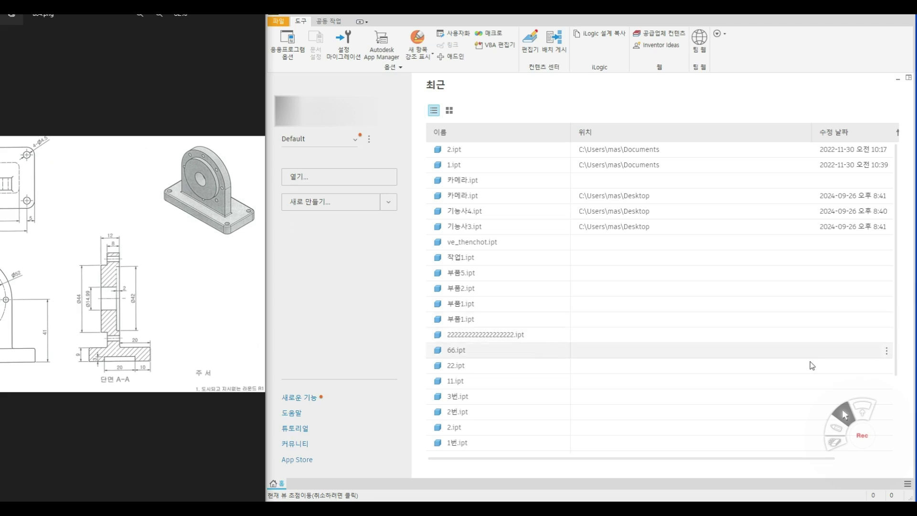
{"action": "left_click", "coordinate": [836, 426]}
{"action": "mouse_move", "coordinate": [147, 257]}
{"action": "left_mouse_down"}
{"action": "mouse_move", "coordinate": [206, 216]}
{"action": "mouse_move", "coordinate": [199, 227]}
{"action": "left_mouse_up"}
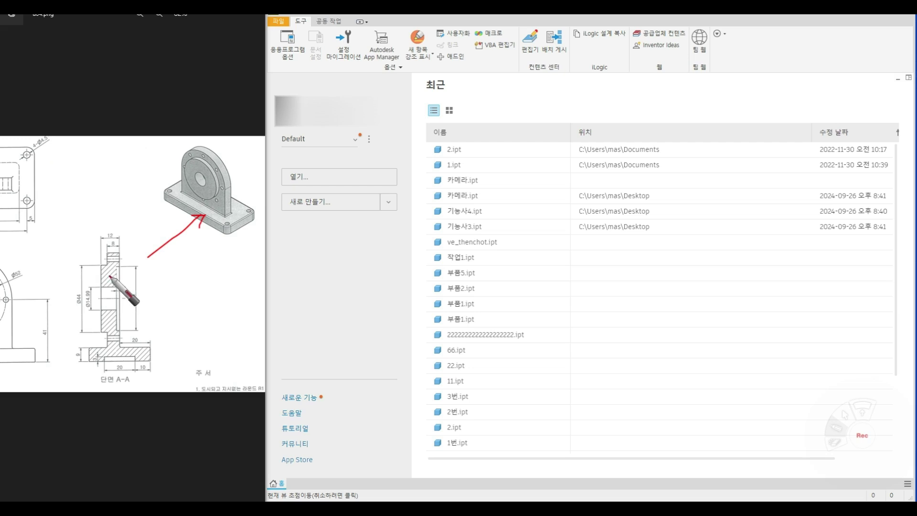
{"action": "left_click_drag", "start_coordinate": [111, 269], "coordinate": [115, 280]}
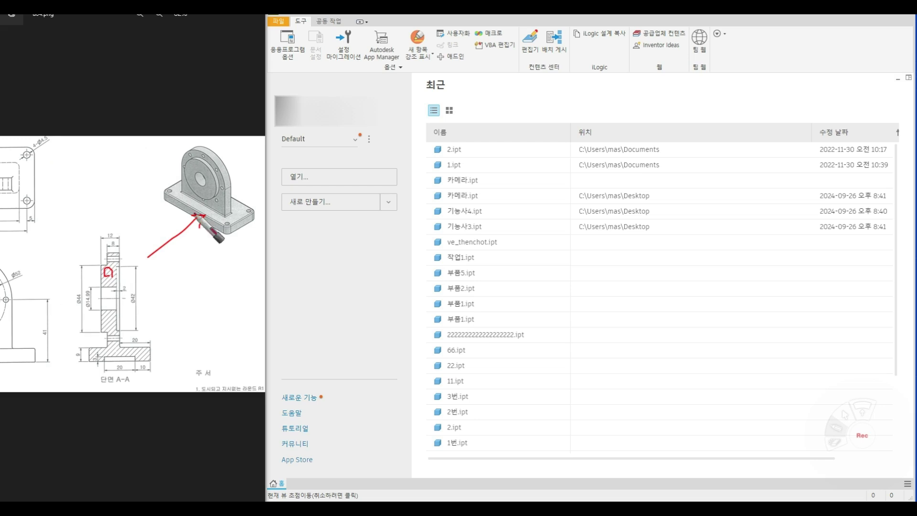
{"action": "mouse_move", "coordinate": [199, 140]}
{"action": "left_mouse_down"}
{"action": "mouse_move", "coordinate": [198, 250]}
{"action": "mouse_move", "coordinate": [206, 245]}
{"action": "left_mouse_up"}
{"action": "left_click_drag", "start_coordinate": [105, 384], "coordinate": [129, 383]}
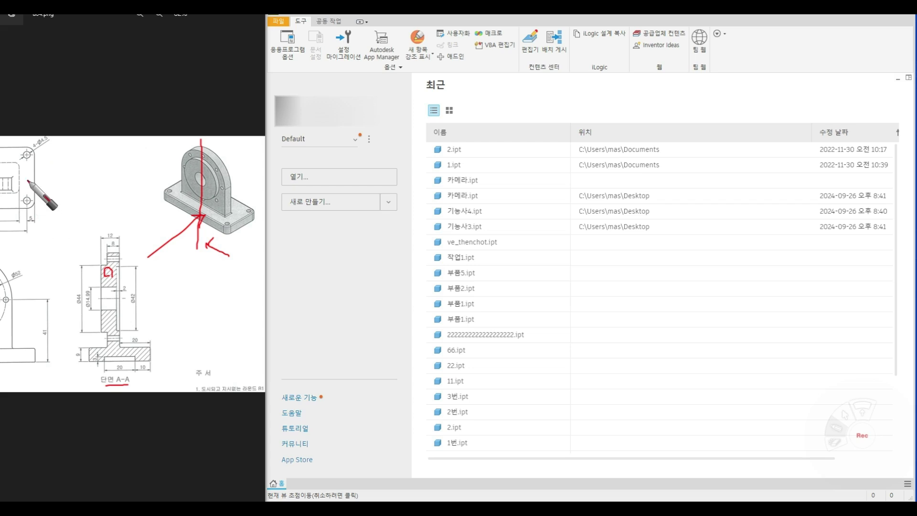
{"action": "mouse_move", "coordinate": [187, 120]}
{"action": "left_mouse_down"}
{"action": "mouse_move", "coordinate": [189, 154]}
{"action": "mouse_move", "coordinate": [195, 146]}
{"action": "left_mouse_up"}
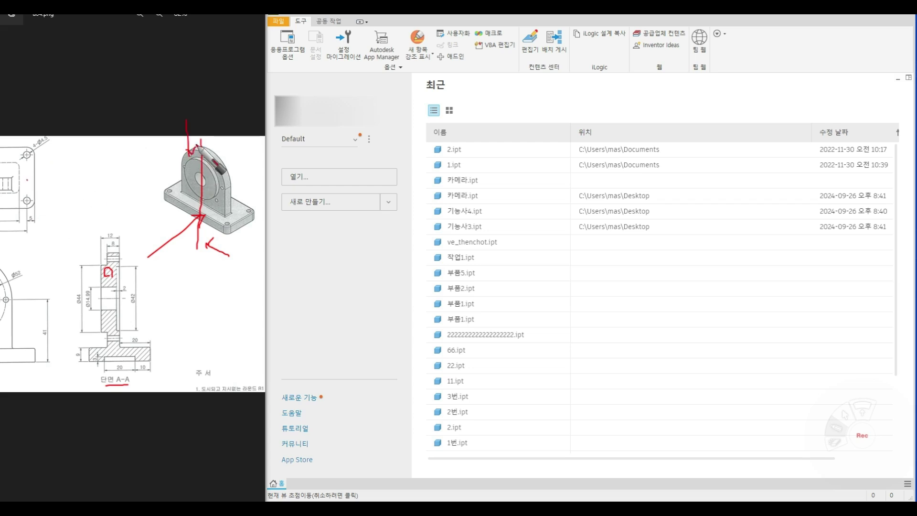
Examine the top, front and section views of the reference drawing for the bracket's shape and dimensions.
{"action": "left_click", "coordinate": [845, 415]}
{"action": "mouse_move", "coordinate": [97, 286]}
{"action": "left_mouse_down"}
{"action": "mouse_move", "coordinate": [218, 286]}
{"action": "mouse_move", "coordinate": [172, 286]}
{"action": "left_mouse_up"}
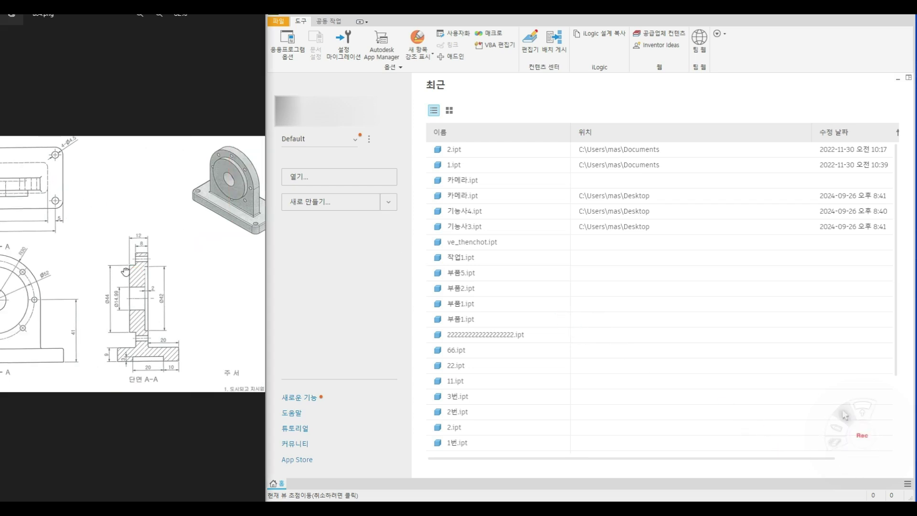
{"action": "scroll", "coordinate": [173, 287], "scroll_direction": "down", "scroll_amount": 3}
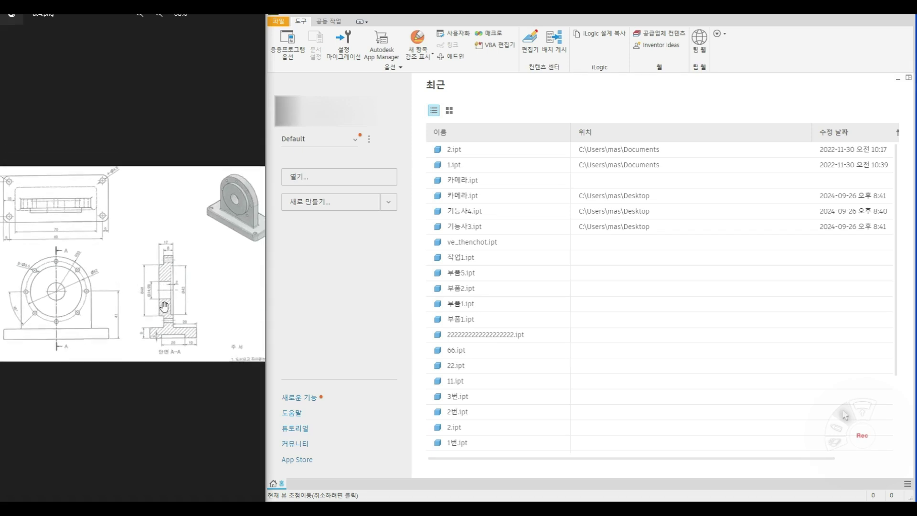
{"action": "scroll", "coordinate": [138, 277], "scroll_direction": "up", "scroll_amount": 1}
{"action": "left_click_drag", "start_coordinate": [94, 272], "coordinate": [126, 273]}
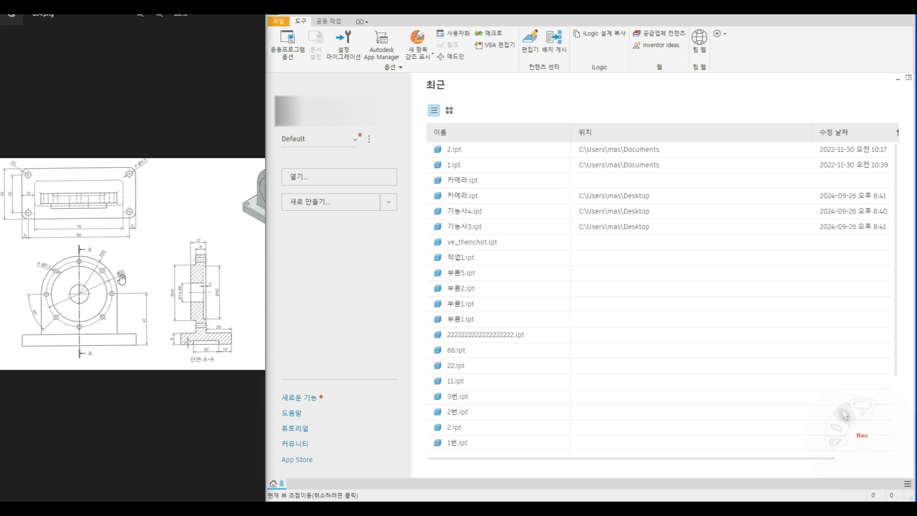
{"action": "mouse_move", "coordinate": [177, 233]}
{"action": "left_mouse_down"}
{"action": "mouse_move", "coordinate": [106, 241]}
{"action": "mouse_move", "coordinate": [152, 252]}
{"action": "left_mouse_up"}
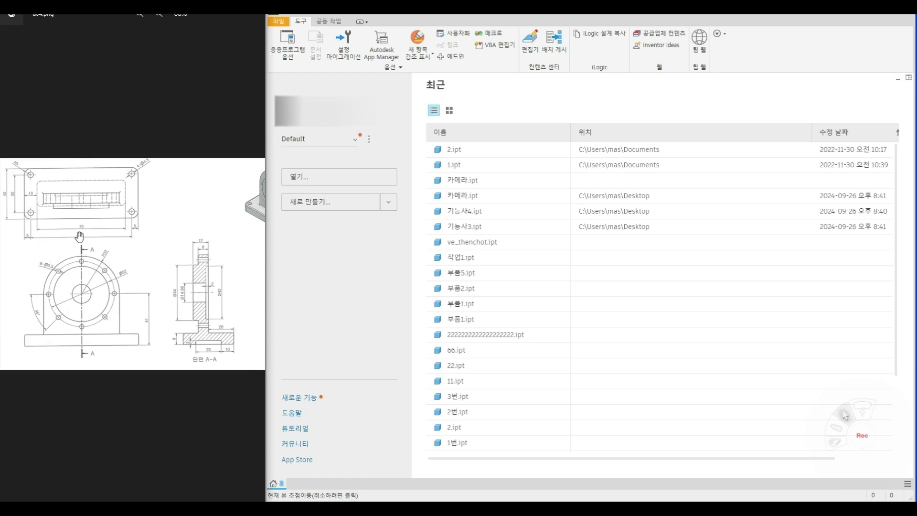
{"action": "scroll", "coordinate": [157, 251], "scroll_direction": "up", "scroll_amount": 3}
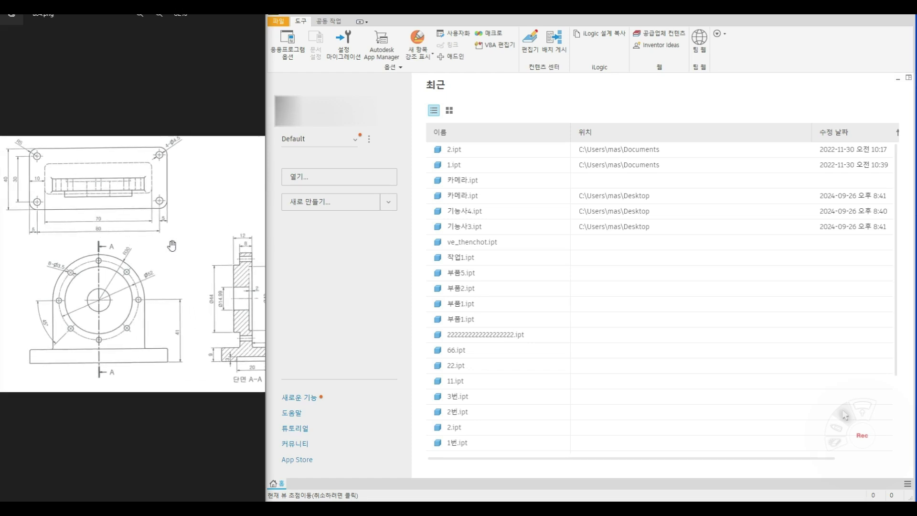
{"action": "left_click_drag", "start_coordinate": [199, 244], "coordinate": [164, 244]}
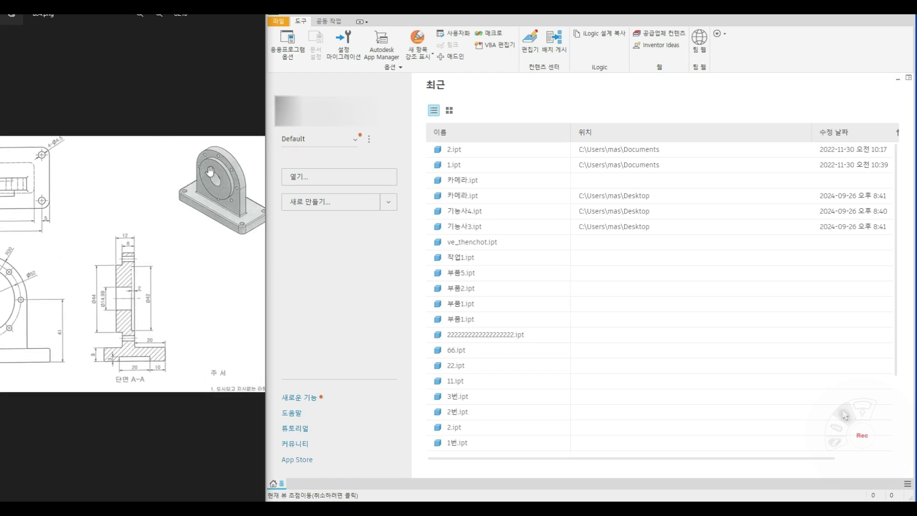
{"action": "left_click_drag", "start_coordinate": [91, 239], "coordinate": [187, 255]}
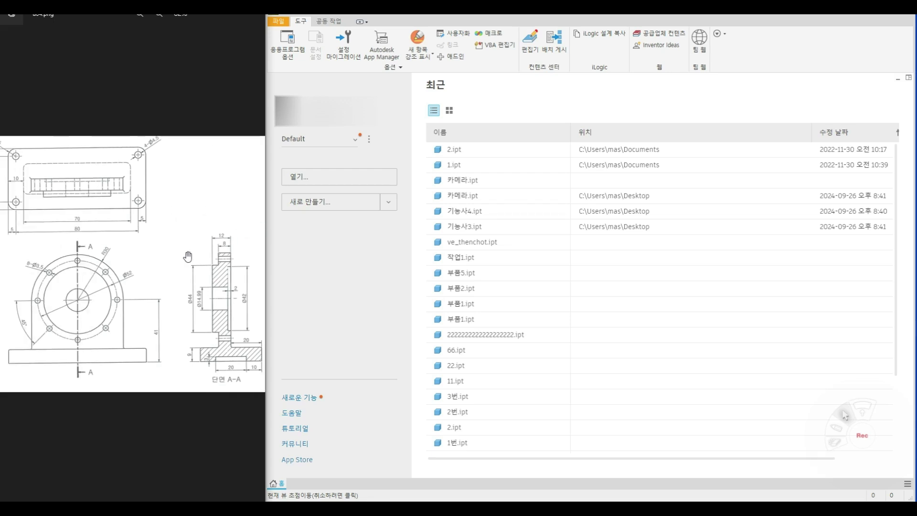
{"action": "left_click_drag", "start_coordinate": [128, 249], "coordinate": [150, 251]}
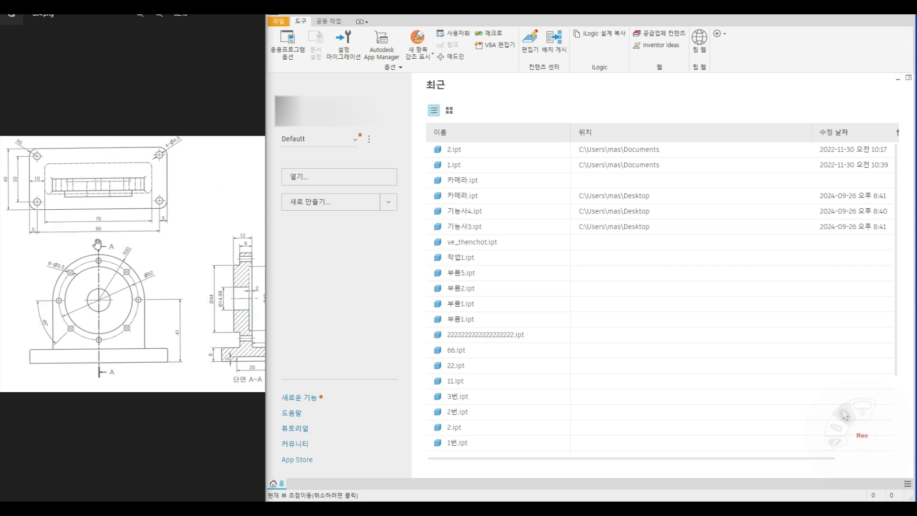
{"action": "left_click_drag", "start_coordinate": [189, 264], "coordinate": [57, 265]}
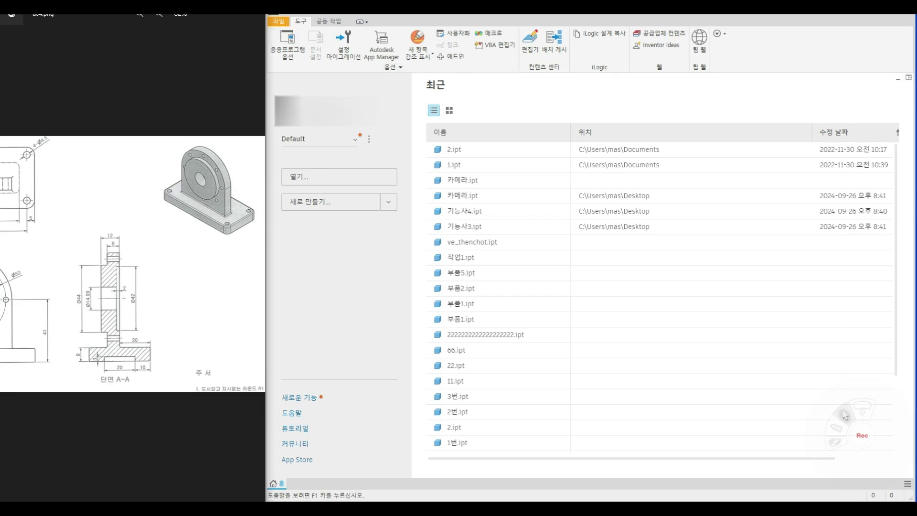
Create a new part and start a 2D sketch on the XY plane.
{"action": "left_click", "coordinate": [284, 24]}
{"action": "left_click", "coordinate": [290, 67]}
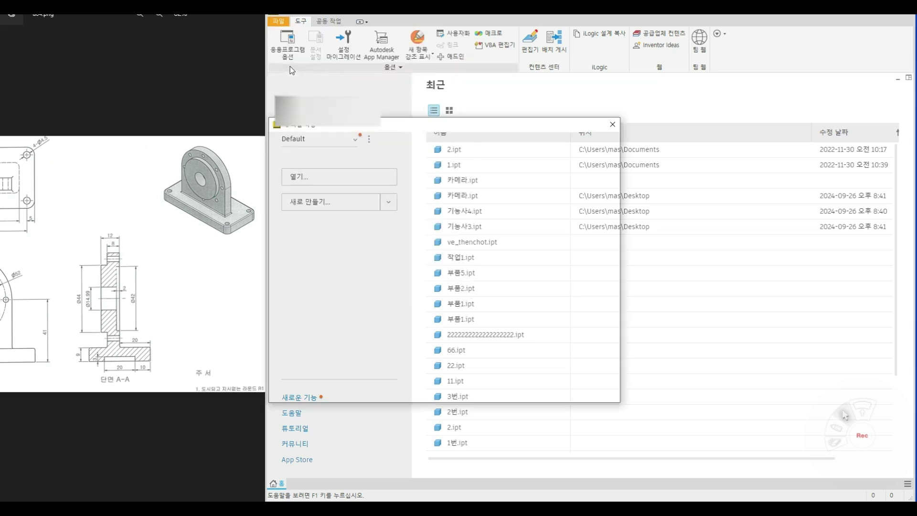
{"action": "double_click", "coordinate": [488, 180]}
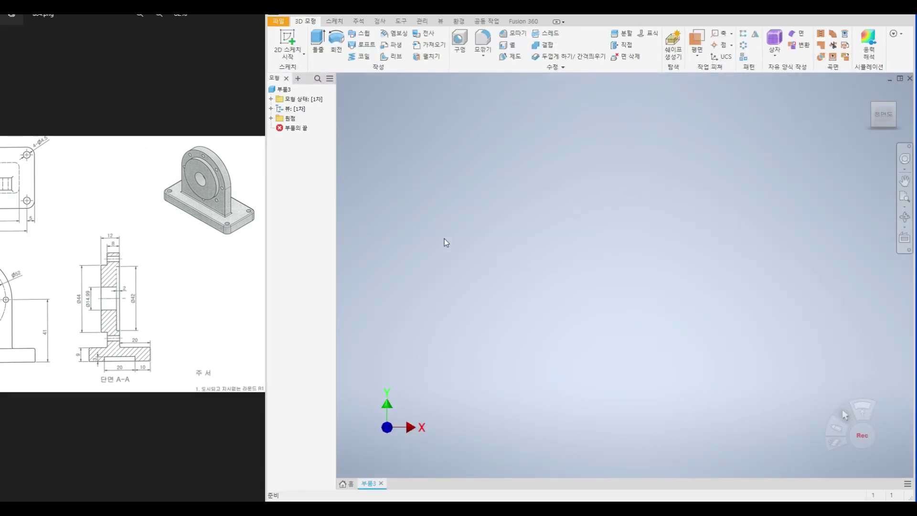
{"action": "left_click", "coordinate": [287, 42]}
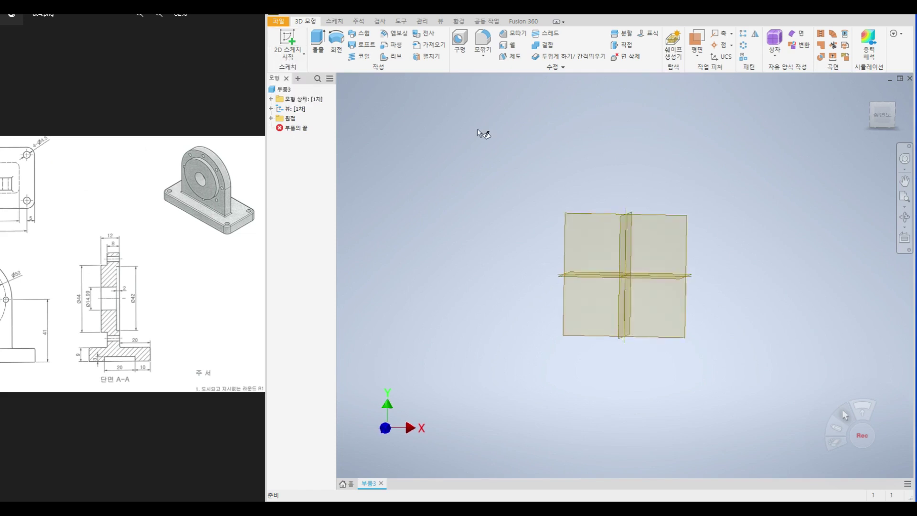
{"action": "left_click", "coordinate": [584, 165]}
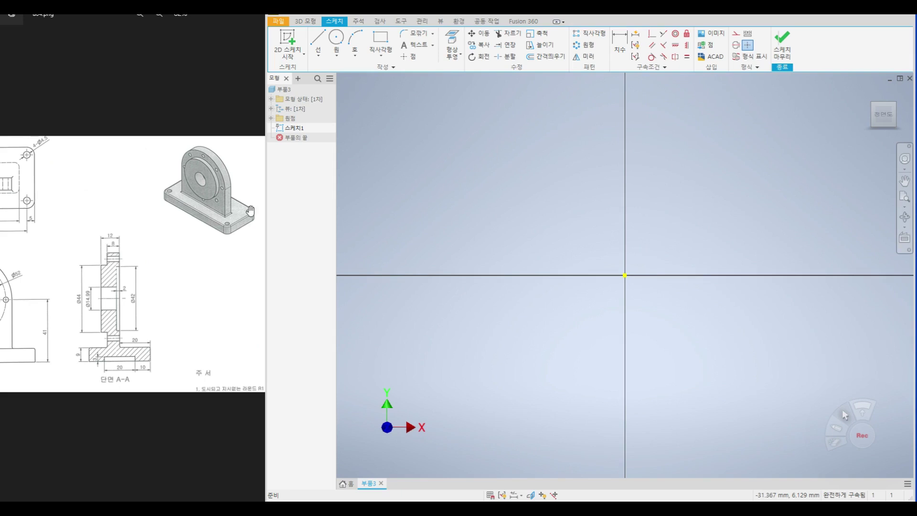
Sketch a two-point rectangle about 53 mm wide around the origin for the base plate.
{"action": "left_click_drag", "start_coordinate": [113, 205], "coordinate": [230, 227]}
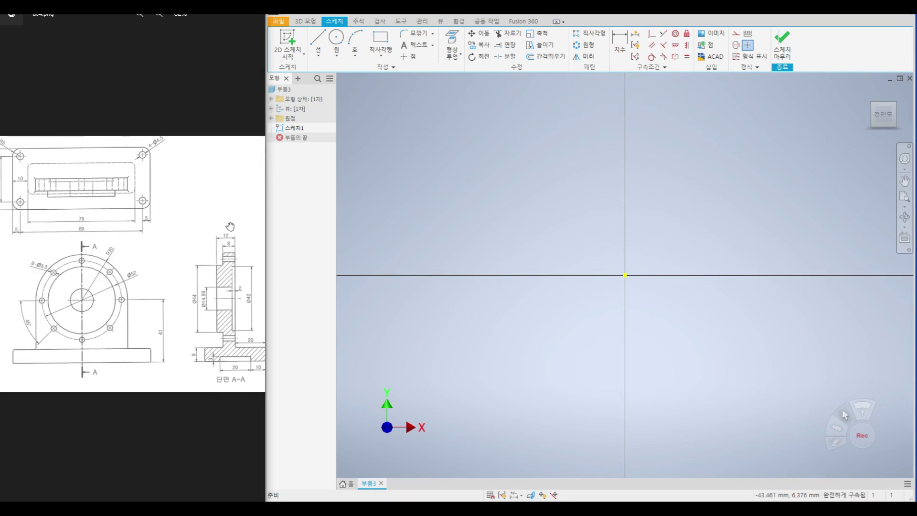
{"action": "left_click_drag", "start_coordinate": [86, 210], "coordinate": [102, 210]}
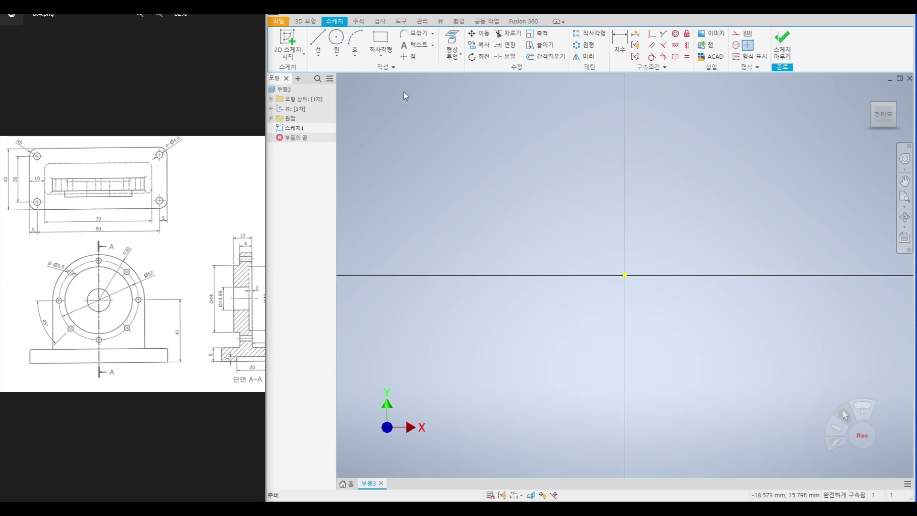
{"action": "left_click", "coordinate": [372, 42]}
{"action": "scroll", "coordinate": [406, 167], "scroll_direction": "up", "scroll_amount": 2}
{"action": "left_click", "coordinate": [411, 139]}
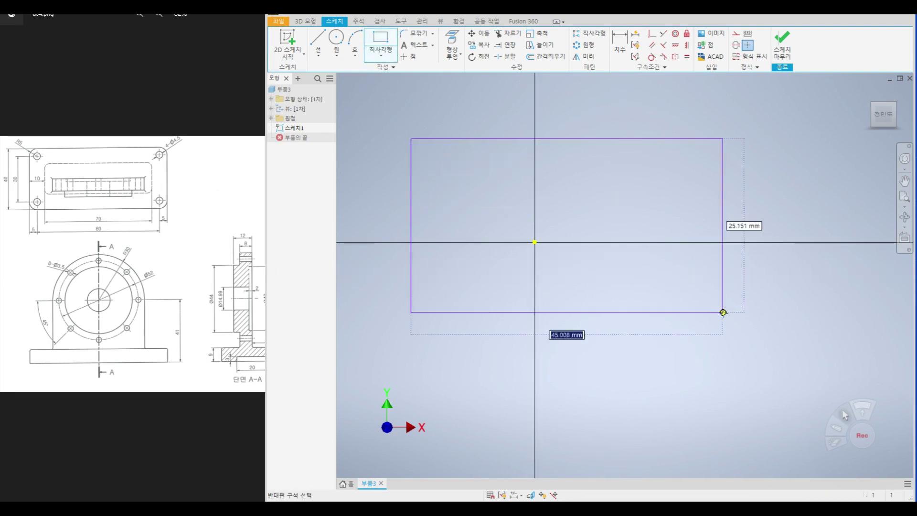
{"action": "left_click", "coordinate": [779, 333]}
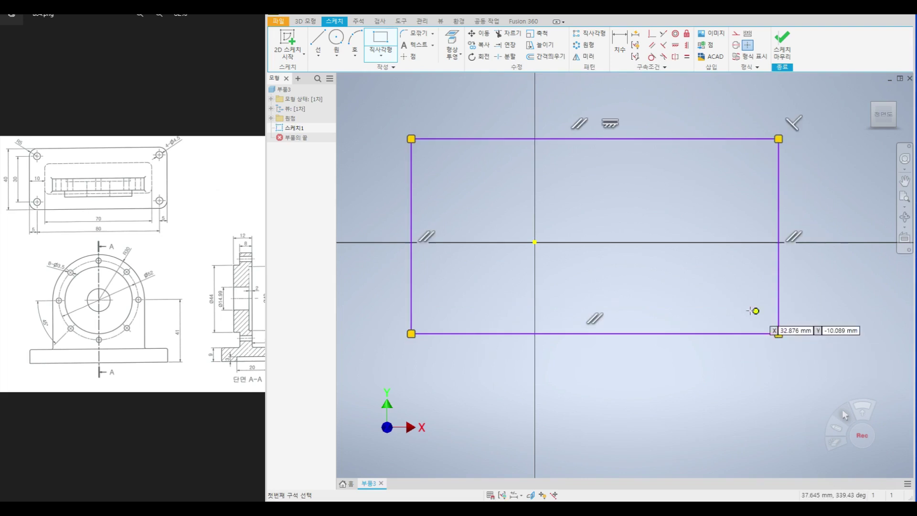
Dimension the base rectangle 80 mm wide and 40 mm high.
{"action": "left_click", "coordinate": [620, 46]}
{"action": "left_click", "coordinate": [610, 139]}
{"action": "left_click", "coordinate": [618, 120]}
{"action": "type", "text": "80"}
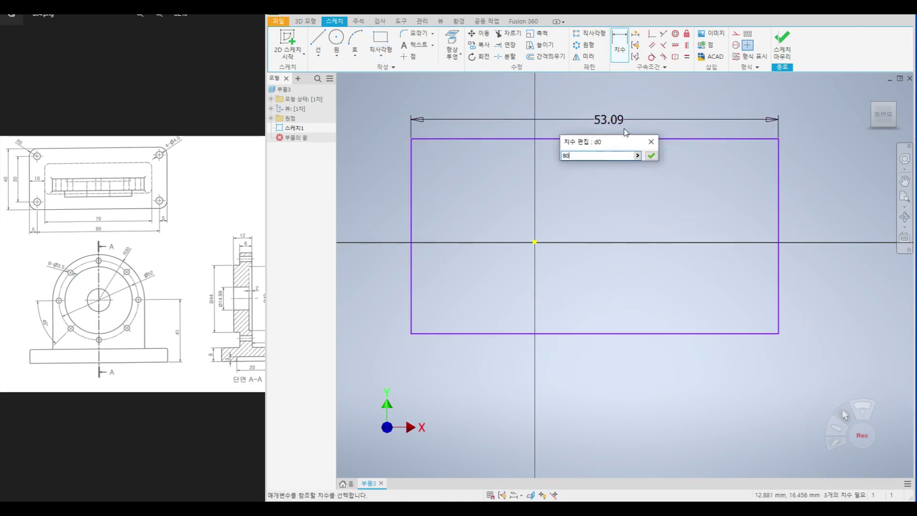
{"action": "key", "text": "Return"}
{"action": "scroll", "coordinate": [574, 163], "scroll_direction": "down", "scroll_amount": 2}
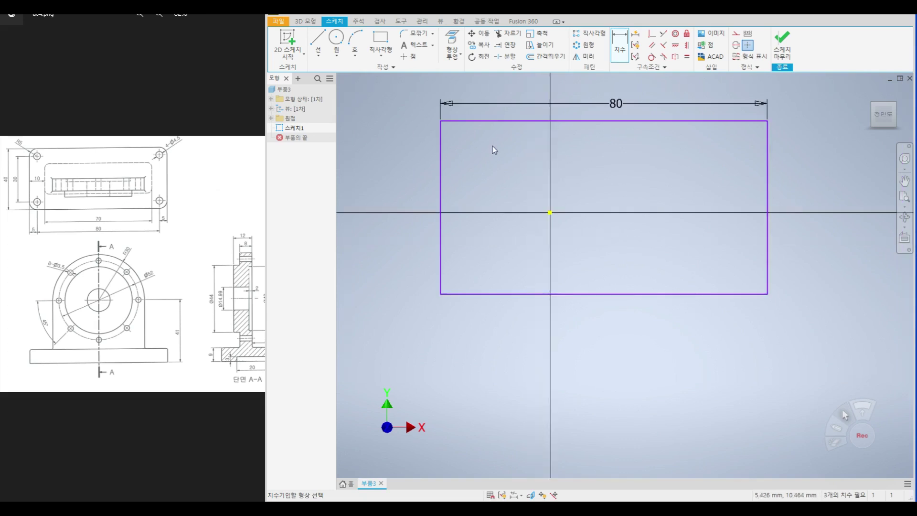
{"action": "left_click", "coordinate": [440, 167]}
{"action": "left_click", "coordinate": [411, 167]}
{"action": "type", "text": "40"}
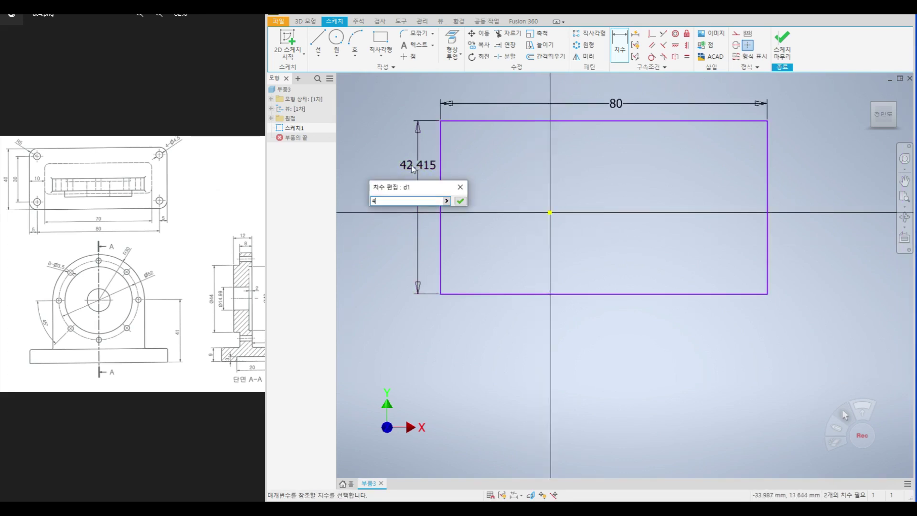
{"action": "key", "text": "Return"}
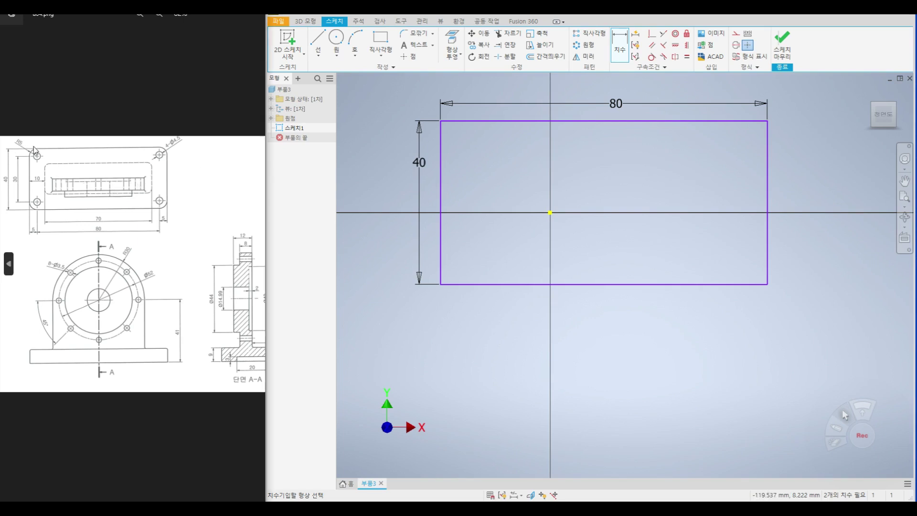
Fillet all four corners of the base rectangle with a 5 mm radius.
{"action": "scroll", "coordinate": [50, 170], "scroll_direction": "up", "scroll_amount": 3}
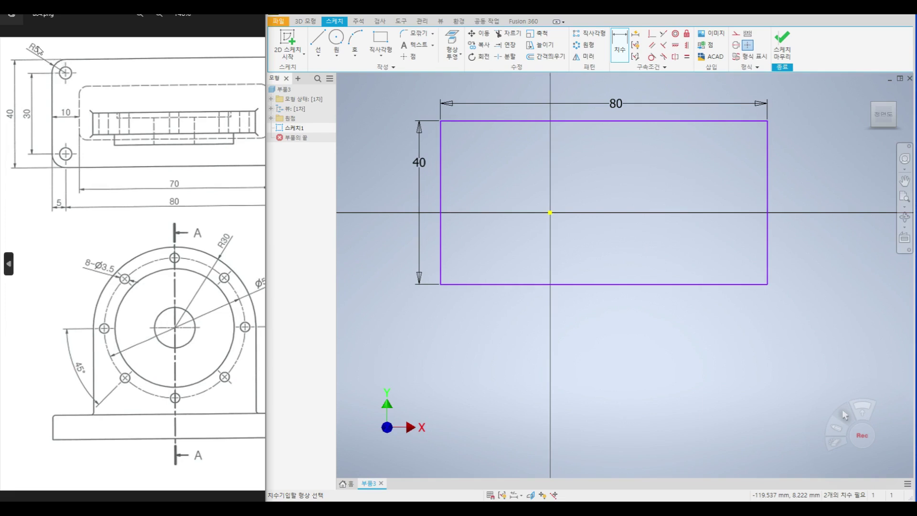
{"action": "left_click_drag", "start_coordinate": [251, 112], "coordinate": [126, 105]}
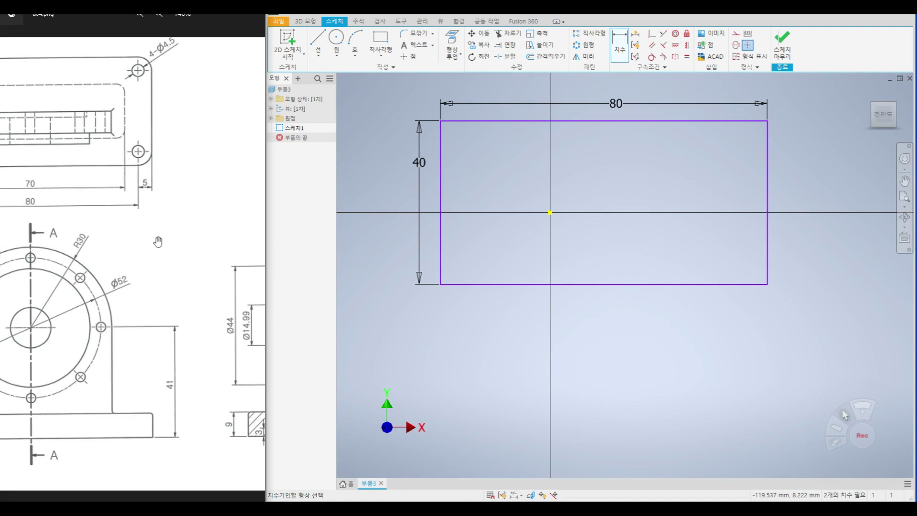
{"action": "scroll", "coordinate": [163, 239], "scroll_direction": "down", "scroll_amount": 5}
{"action": "left_click_drag", "start_coordinate": [169, 237], "coordinate": [137, 237]}
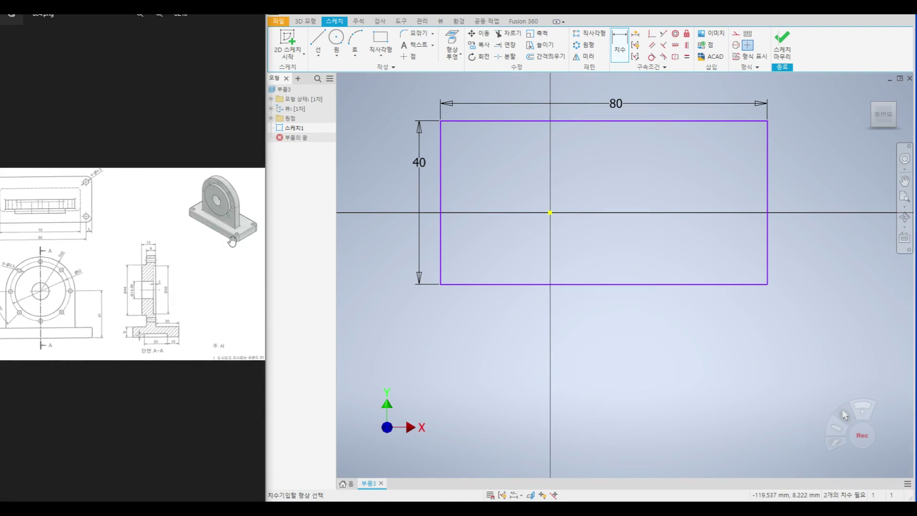
{"action": "scroll", "coordinate": [231, 239], "scroll_direction": "up", "scroll_amount": 4}
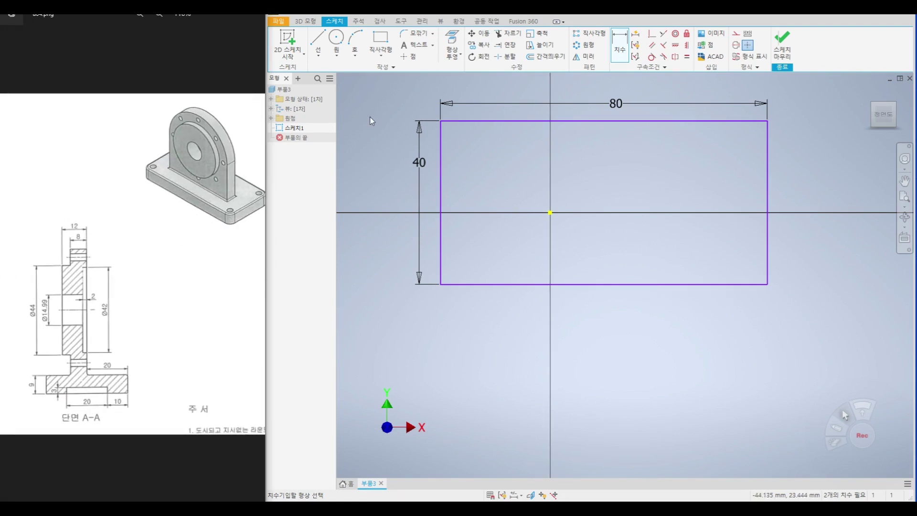
{"action": "left_click", "coordinate": [417, 34]}
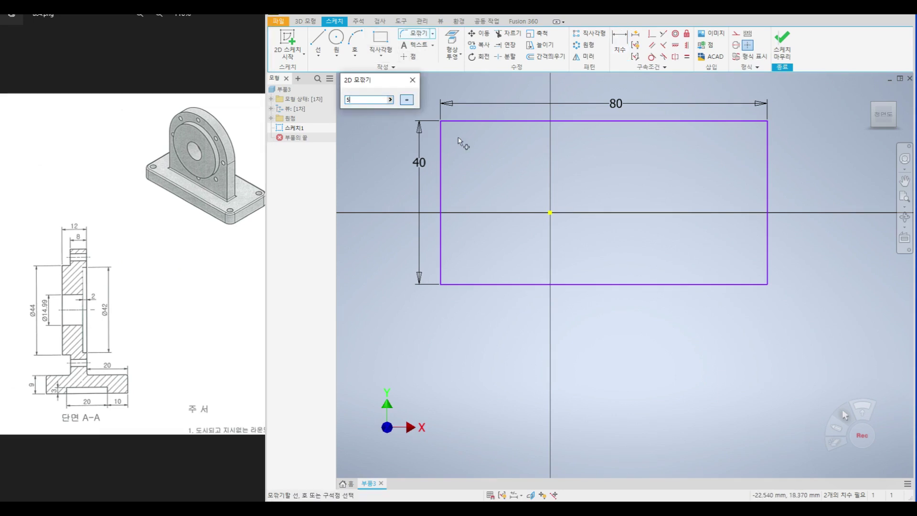
{"action": "left_click", "coordinate": [442, 148]}
{"action": "left_click", "coordinate": [480, 121]}
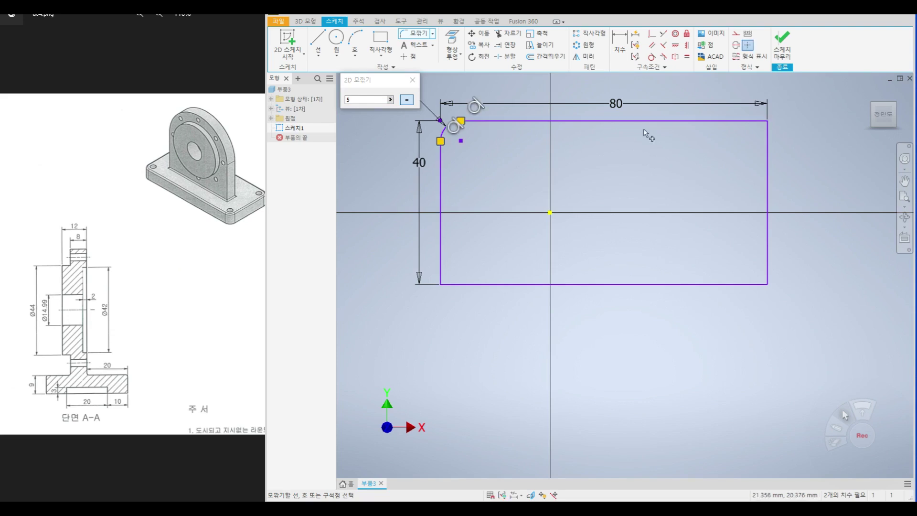
{"action": "left_click", "coordinate": [750, 122]}
{"action": "left_click", "coordinate": [766, 150]}
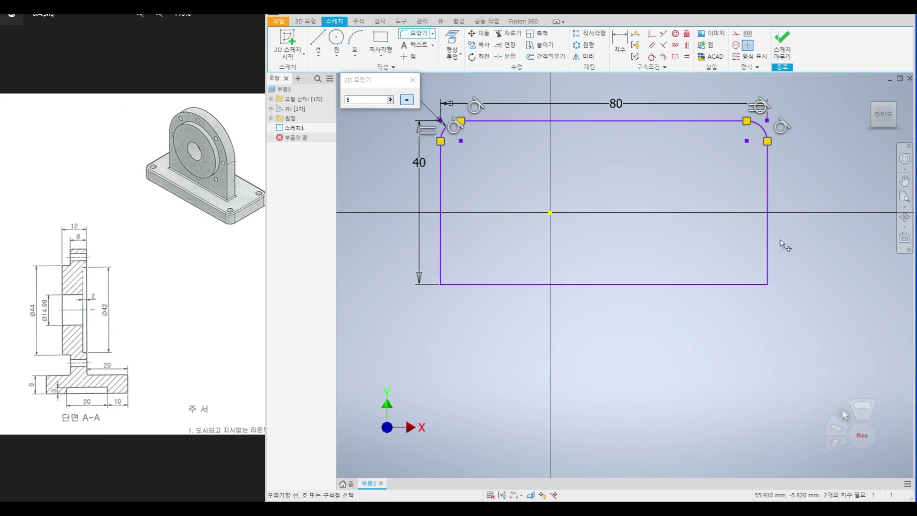
{"action": "left_click", "coordinate": [768, 260]}
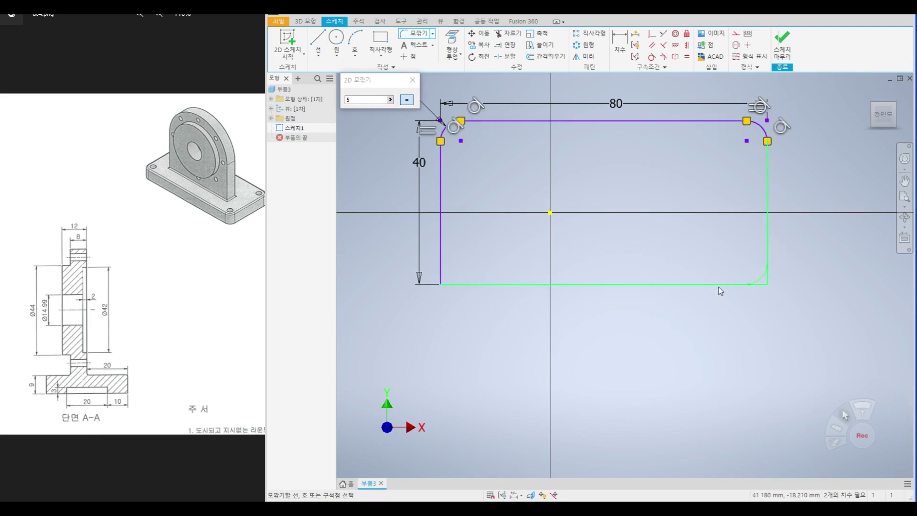
{"action": "left_click", "coordinate": [718, 285]}
{"action": "left_click", "coordinate": [494, 285]}
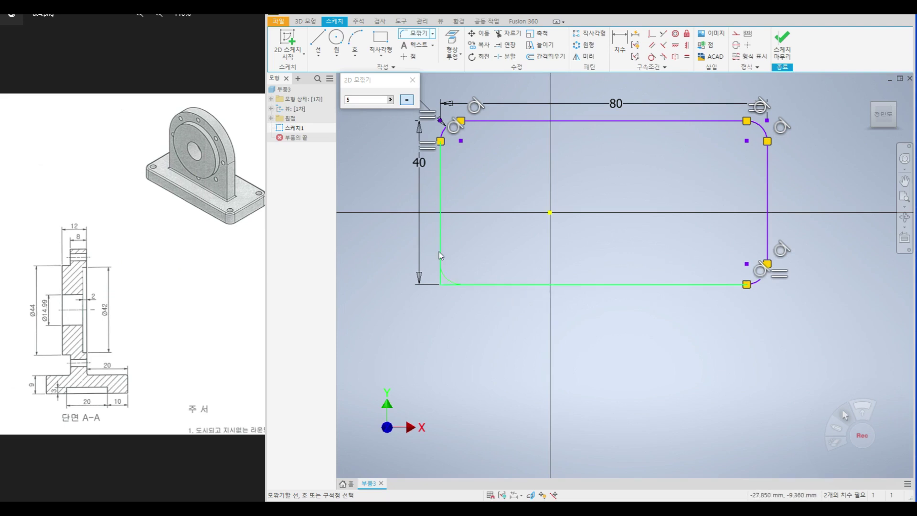
{"action": "left_click", "coordinate": [440, 251]}
{"action": "key", "text": "Escape"}
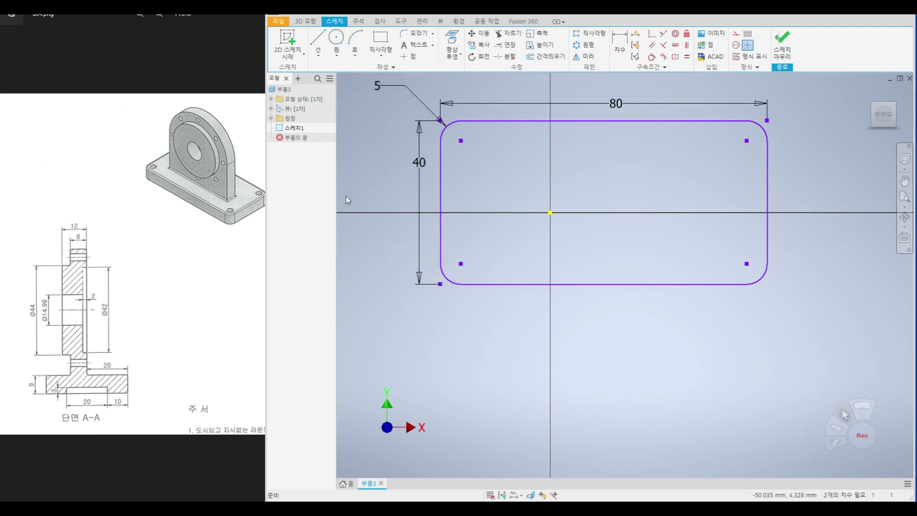
Draw a circle about 5 mm in diameter on the centre point of each of the four corner fillets.
{"action": "left_click_drag", "start_coordinate": [77, 222], "coordinate": [180, 240]}
{"action": "scroll", "coordinate": [181, 240], "scroll_direction": "down", "scroll_amount": 1}
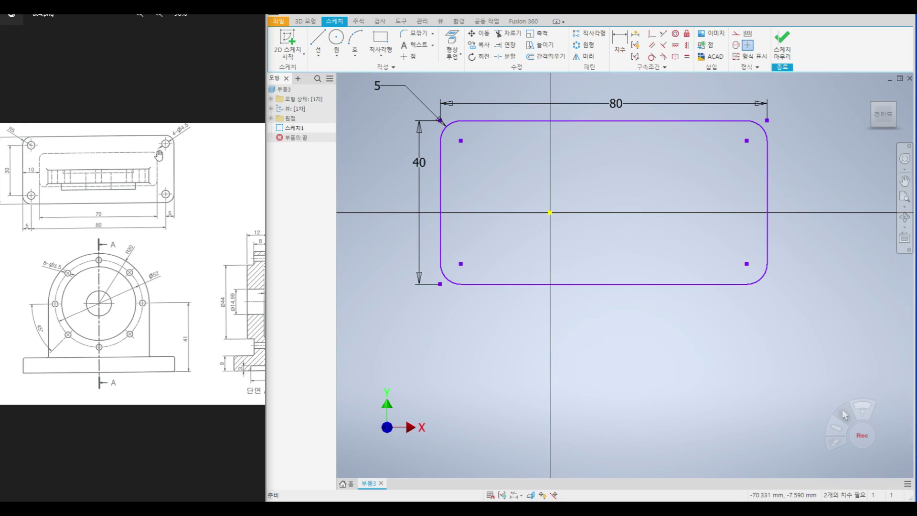
{"action": "scroll", "coordinate": [187, 112], "scroll_direction": "up", "scroll_amount": 5}
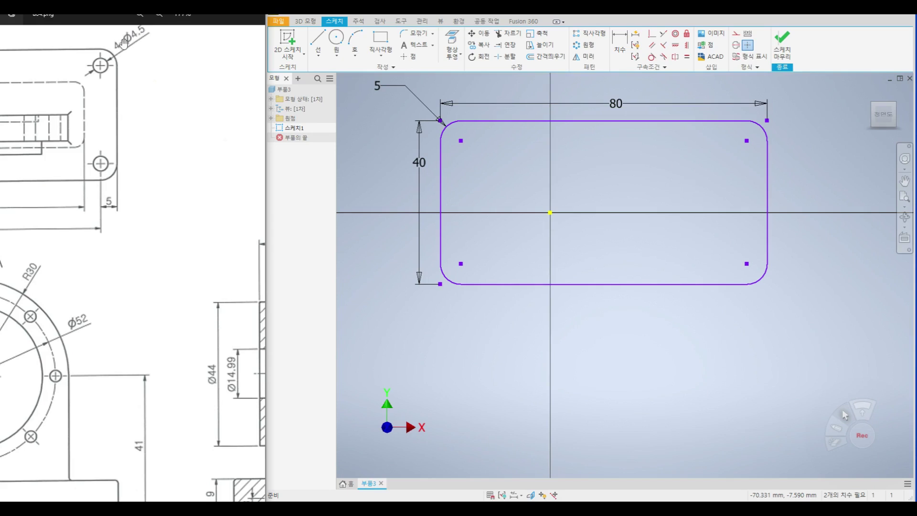
{"action": "scroll", "coordinate": [163, 110], "scroll_direction": "down", "scroll_amount": 5}
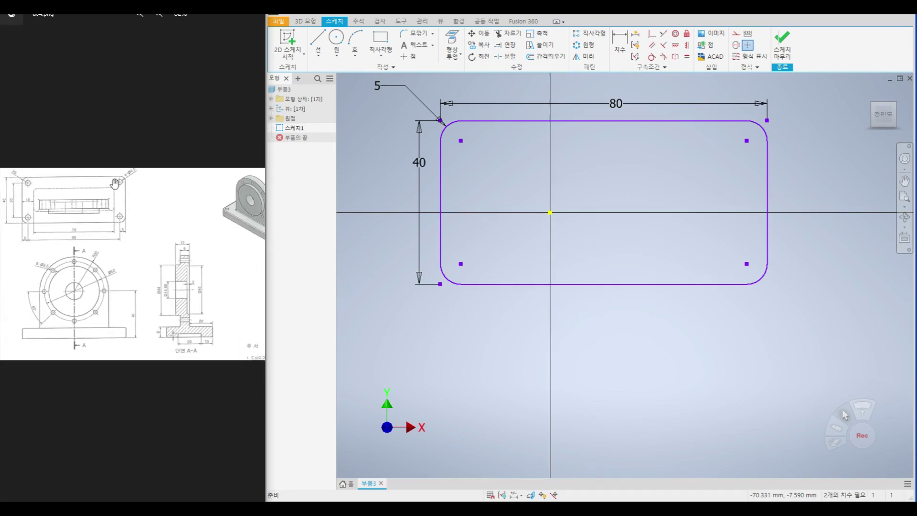
{"action": "left_click_drag", "start_coordinate": [108, 202], "coordinate": [74, 202]}
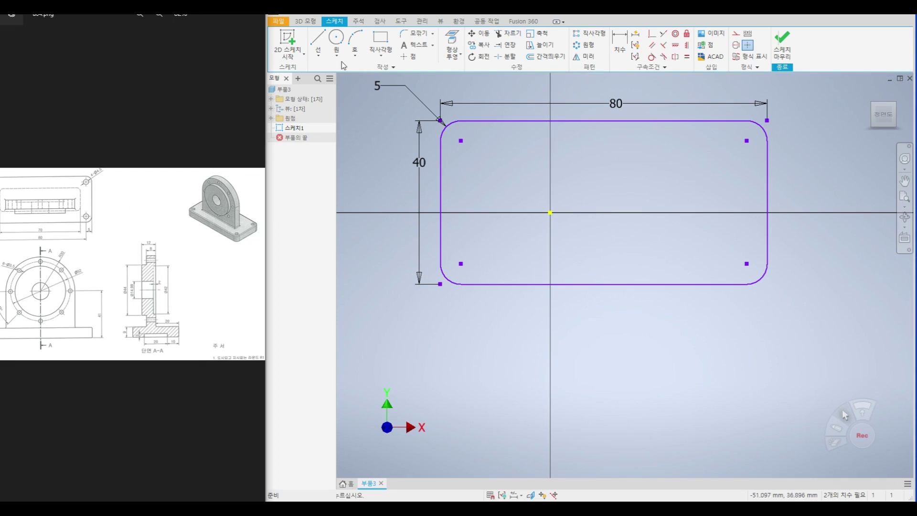
{"action": "left_click", "coordinate": [336, 38]}
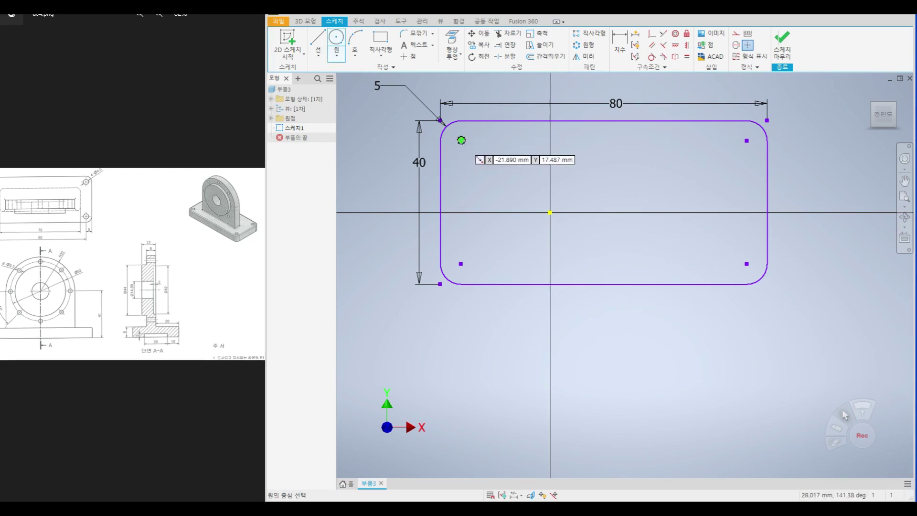
{"action": "left_click", "coordinate": [461, 263]}
{"action": "left_click", "coordinate": [470, 262]}
{"action": "left_click", "coordinate": [746, 141]}
{"action": "left_click", "coordinate": [757, 140]}
{"action": "left_click", "coordinate": [747, 264]}
{"action": "left_click", "coordinate": [746, 253]}
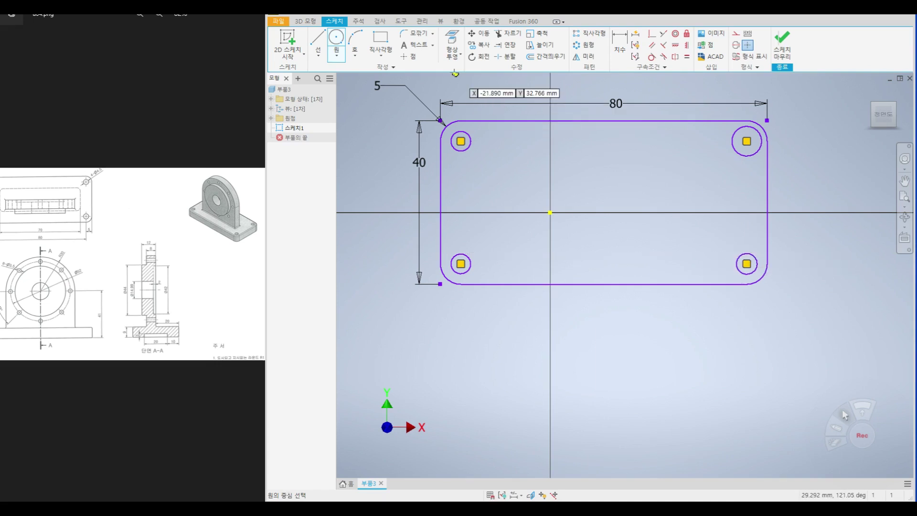
Dimension the upper-left hole circle with a 5 mm diameter.
{"action": "left_click", "coordinate": [619, 45]}
{"action": "left_click", "coordinate": [470, 136]}
{"action": "left_click", "coordinate": [477, 132]}
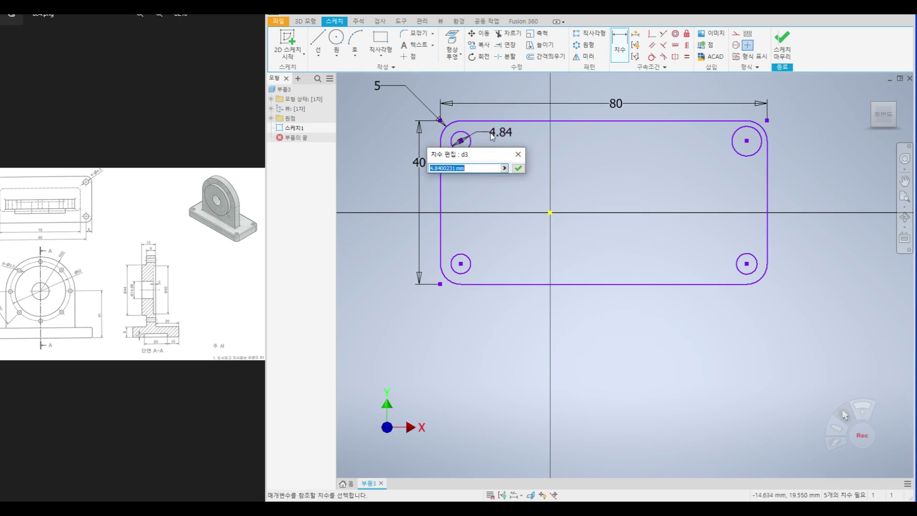
{"action": "type", "text": "5"}
{"action": "key", "text": "Return"}
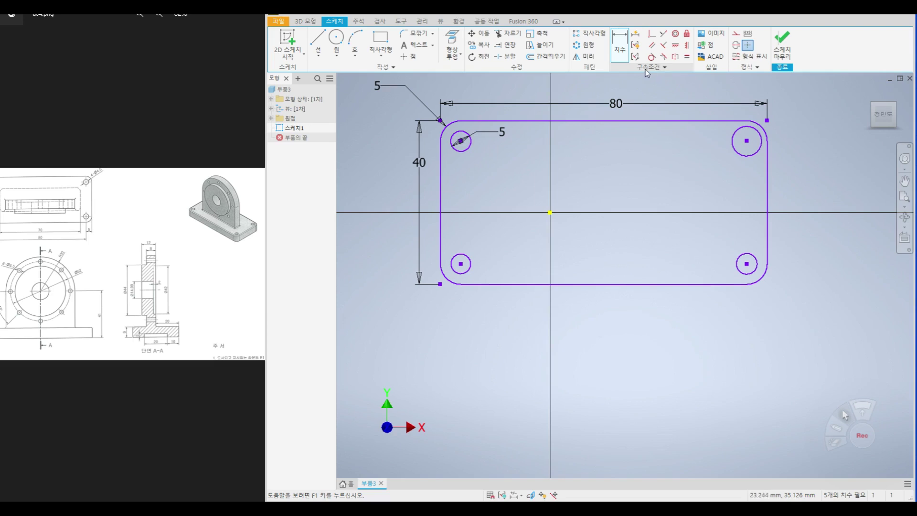
Apply Equal constraints between the dimensioned upper-left circle and each of the other three hole circles.
{"action": "left_click", "coordinate": [687, 58]}
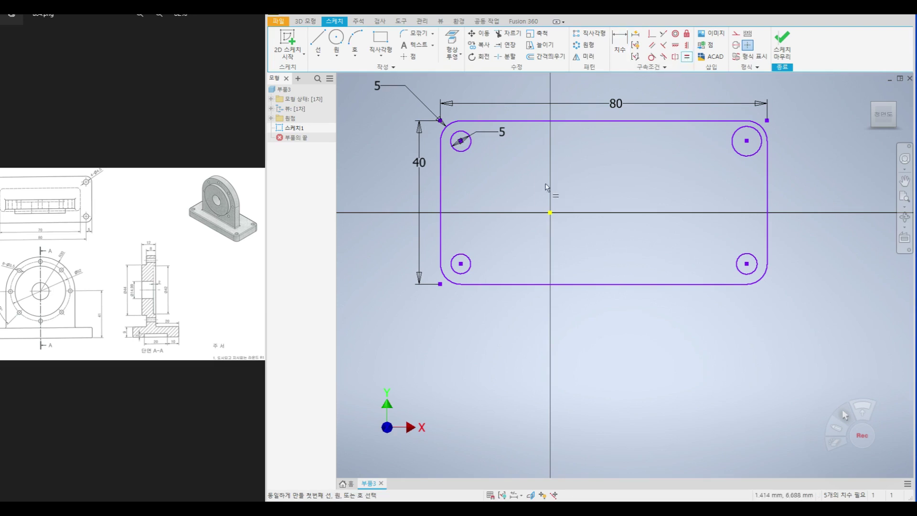
{"action": "left_click", "coordinate": [468, 149]}
{"action": "left_click", "coordinate": [467, 257]}
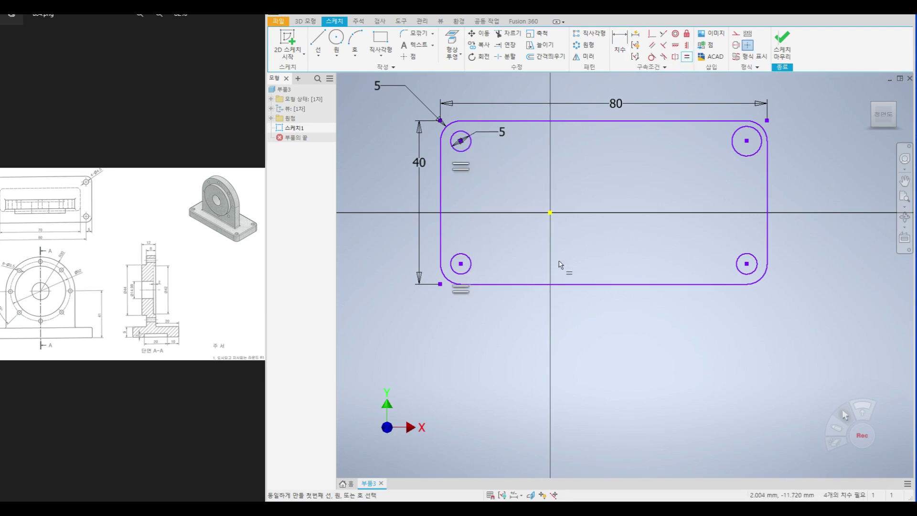
{"action": "left_click", "coordinate": [468, 149]}
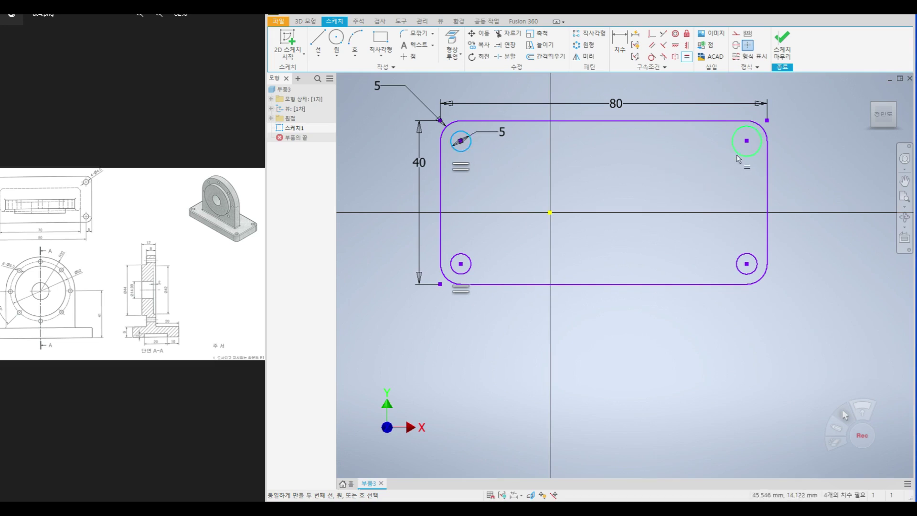
{"action": "left_click", "coordinate": [739, 153]}
{"action": "left_click", "coordinate": [472, 151]}
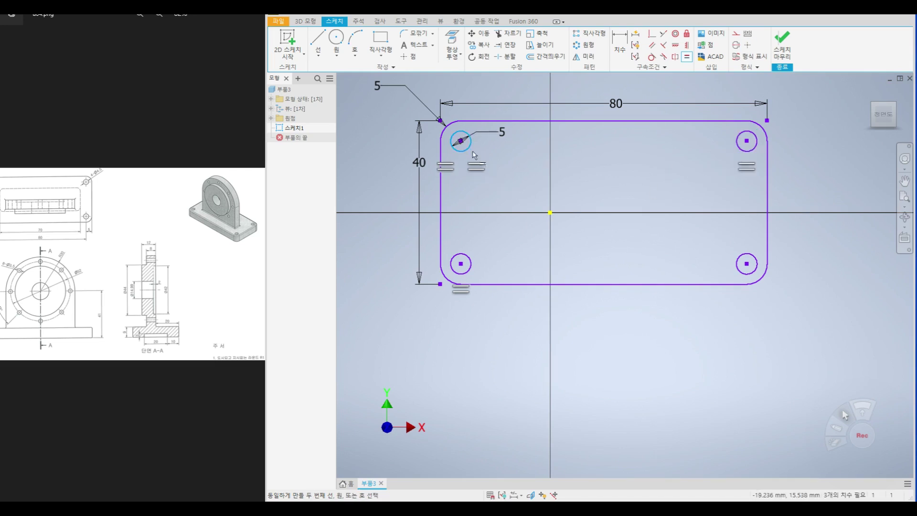
{"action": "left_click", "coordinate": [736, 270]}
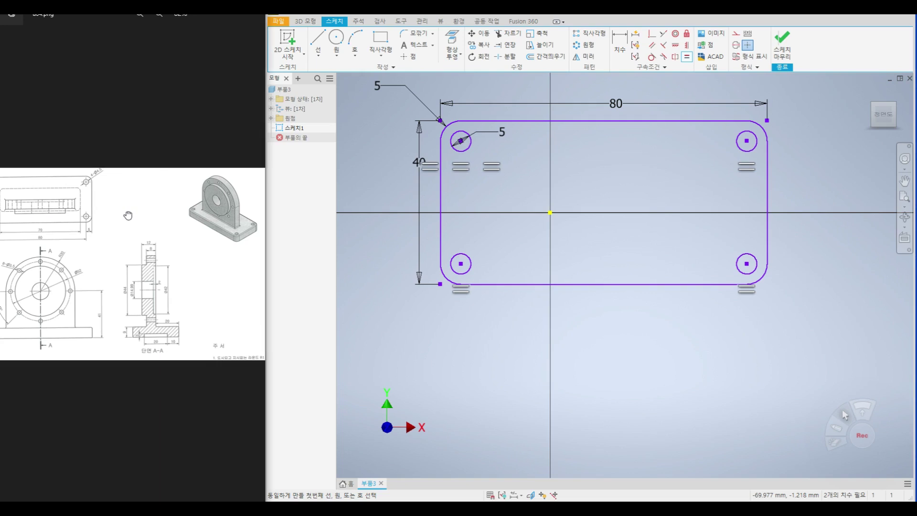
Examine the top, front, section and isometric views of the reference drawing for the remaining base plate and upright features.
{"action": "left_click_drag", "start_coordinate": [127, 213], "coordinate": [200, 214]}
{"action": "scroll", "coordinate": [56, 209], "scroll_direction": "up", "scroll_amount": 2}
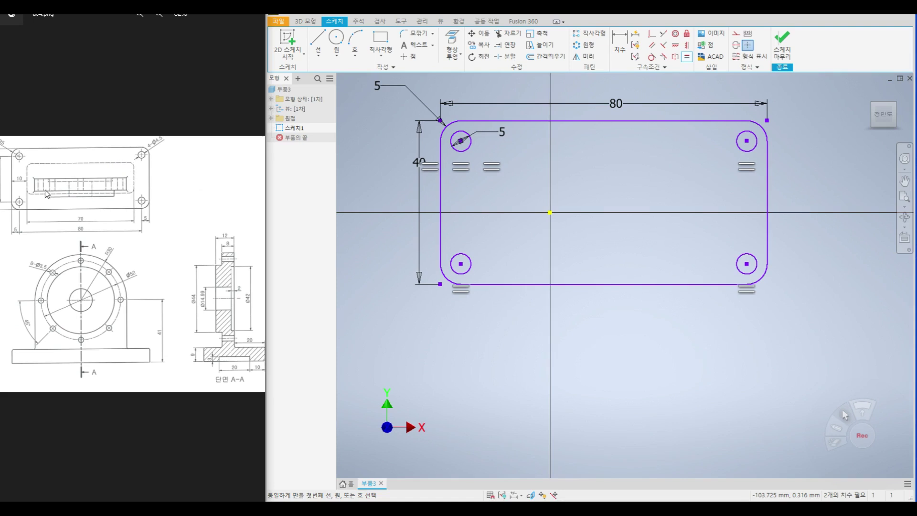
{"action": "left_click_drag", "start_coordinate": [185, 292], "coordinate": [128, 291]}
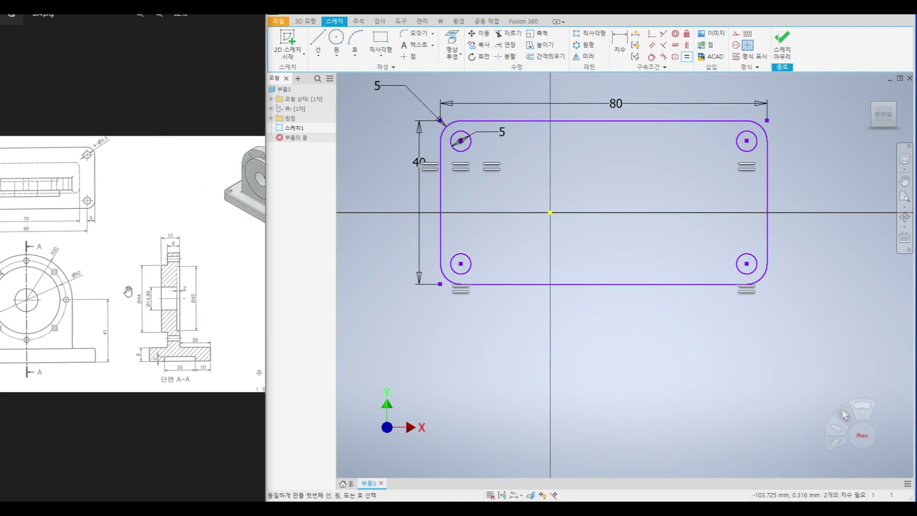
{"action": "scroll", "coordinate": [200, 375], "scroll_direction": "up", "scroll_amount": 3}
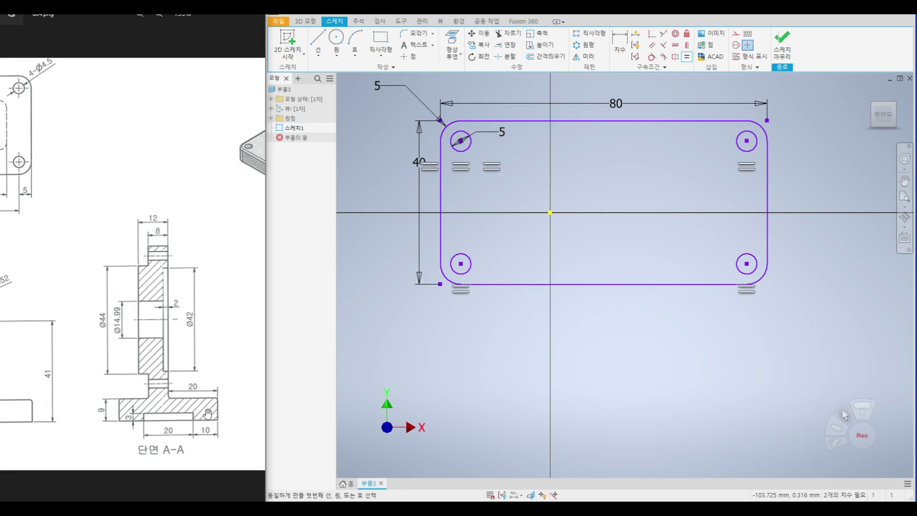
{"action": "scroll", "coordinate": [200, 429], "scroll_direction": "down", "scroll_amount": 5}
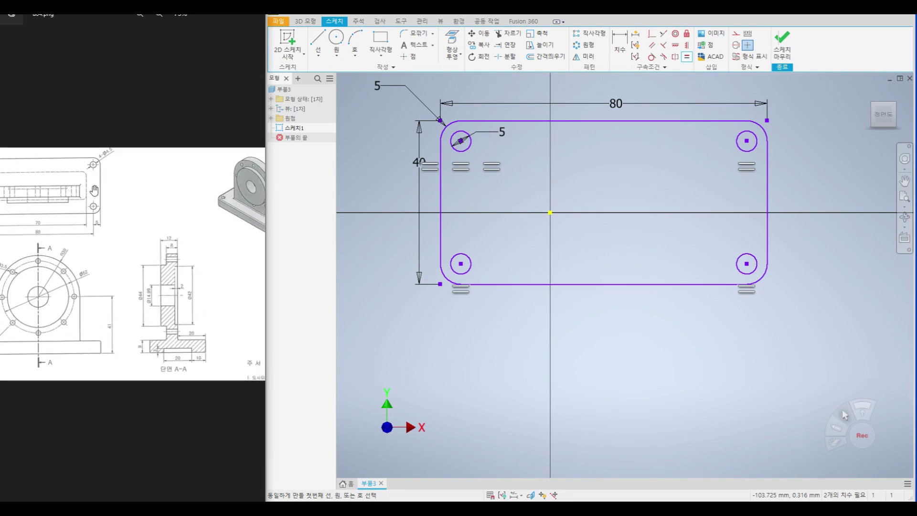
{"action": "left_click_drag", "start_coordinate": [196, 217], "coordinate": [143, 206]}
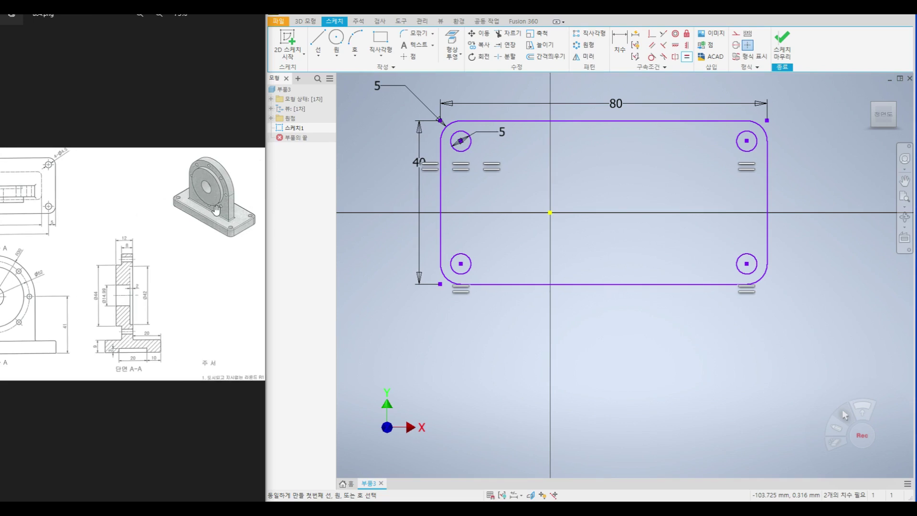
{"action": "scroll", "coordinate": [218, 213], "scroll_direction": "up", "scroll_amount": 2}
{"action": "scroll", "coordinate": [218, 214], "scroll_direction": "up", "scroll_amount": 3}
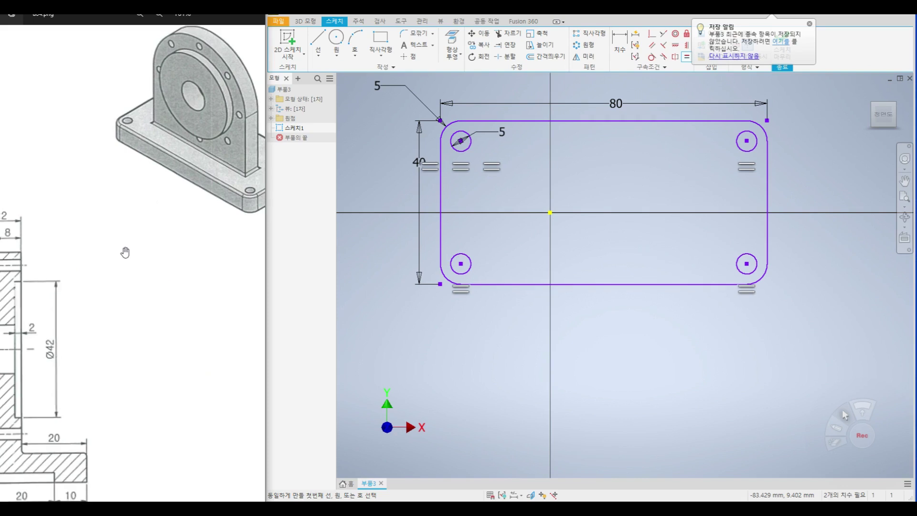
{"action": "scroll", "coordinate": [117, 251], "scroll_direction": "down", "scroll_amount": 5}
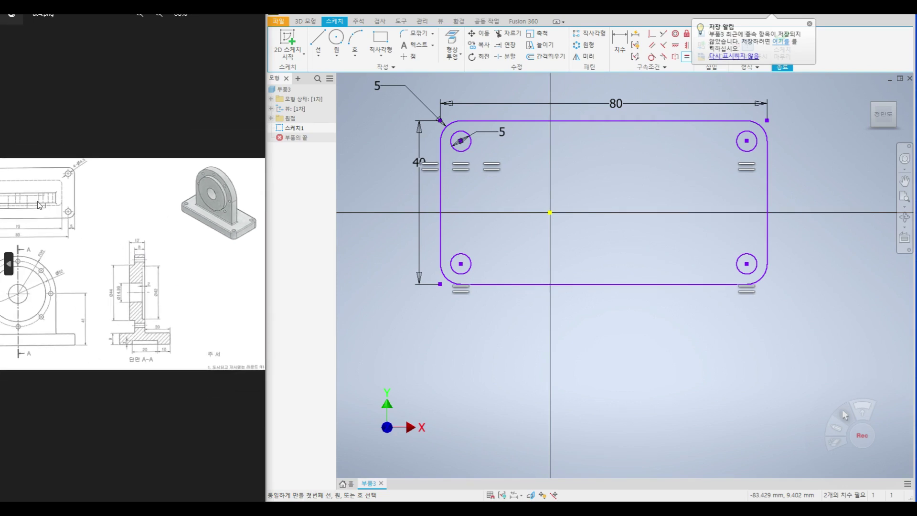
{"action": "left_click_drag", "start_coordinate": [64, 216], "coordinate": [170, 218]}
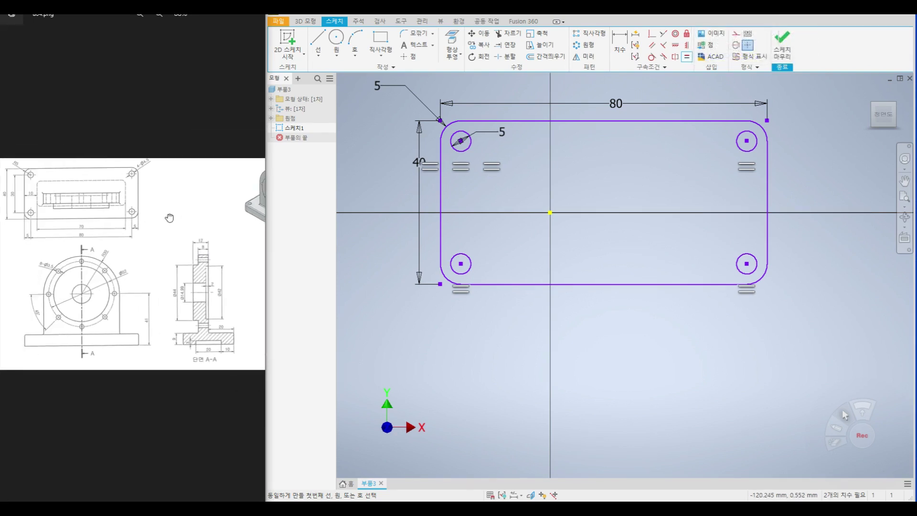
{"action": "scroll", "coordinate": [52, 207], "scroll_direction": "up", "scroll_amount": 1}
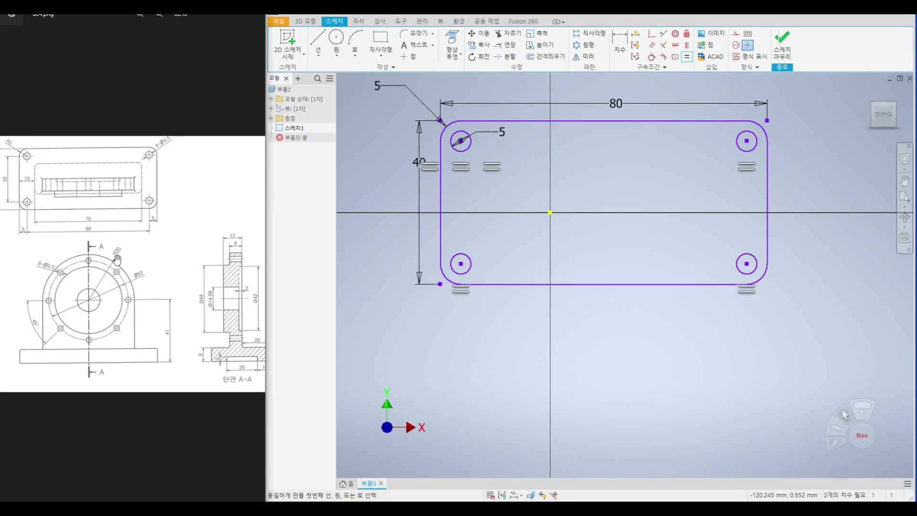
{"action": "scroll", "coordinate": [117, 260], "scroll_direction": "down", "scroll_amount": 2}
{"action": "scroll", "coordinate": [220, 367], "scroll_direction": "up", "scroll_amount": 1}
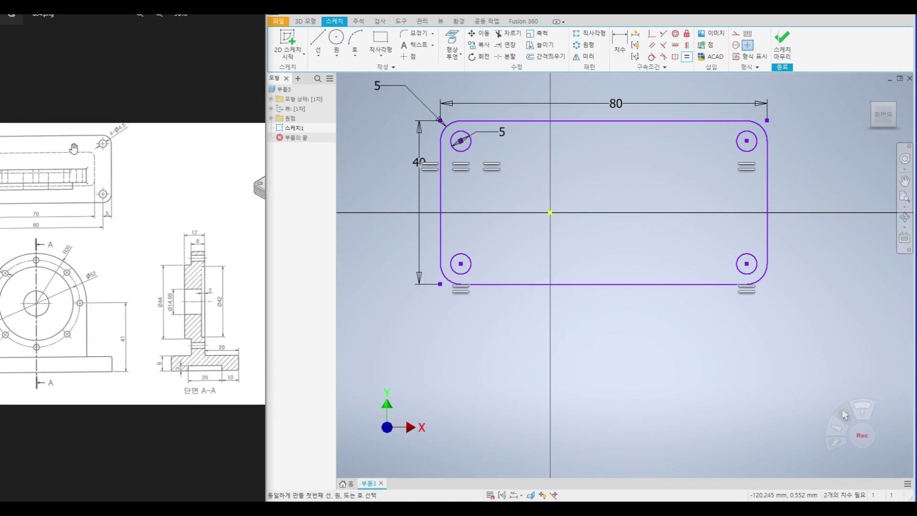
Offset the rounded base plate outline inward as a closed loop by about 5.3 mm.
{"action": "left_click", "coordinate": [554, 58]}
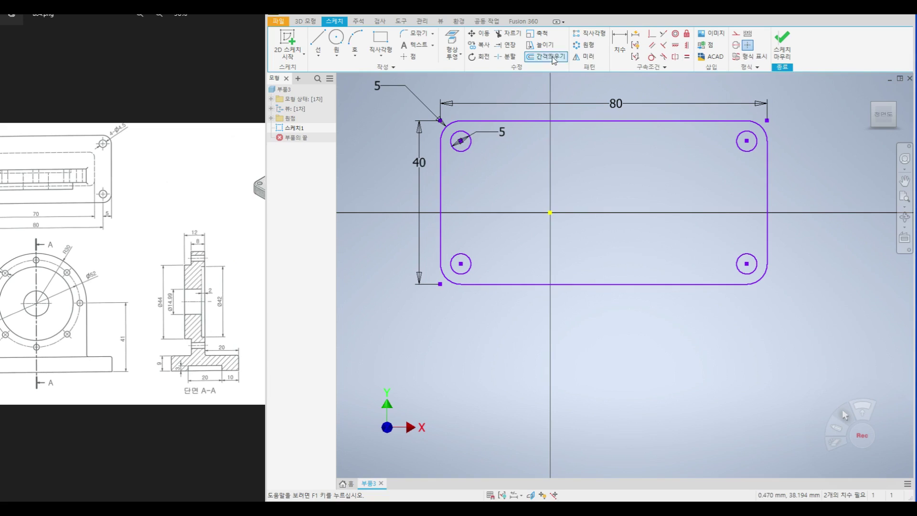
{"action": "left_click", "coordinate": [565, 122]}
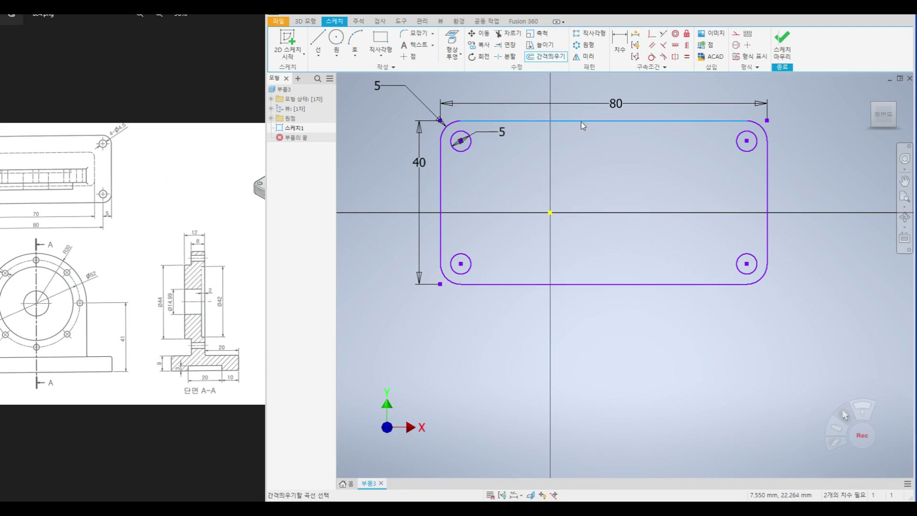
{"action": "right_click", "coordinate": [583, 126]}
{"action": "left_click", "coordinate": [569, 173]}
{"action": "right_click", "coordinate": [565, 120]}
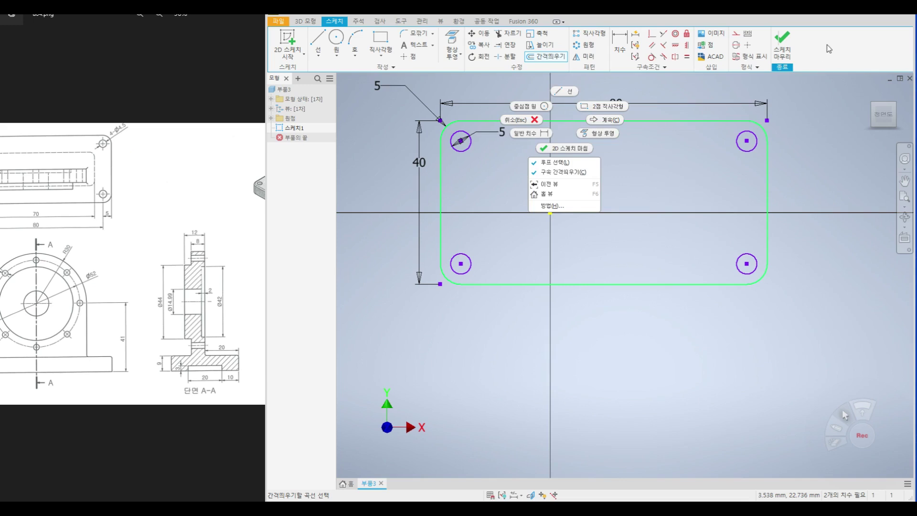
{"action": "key", "text": "Escape"}
{"action": "left_click", "coordinate": [655, 122]}
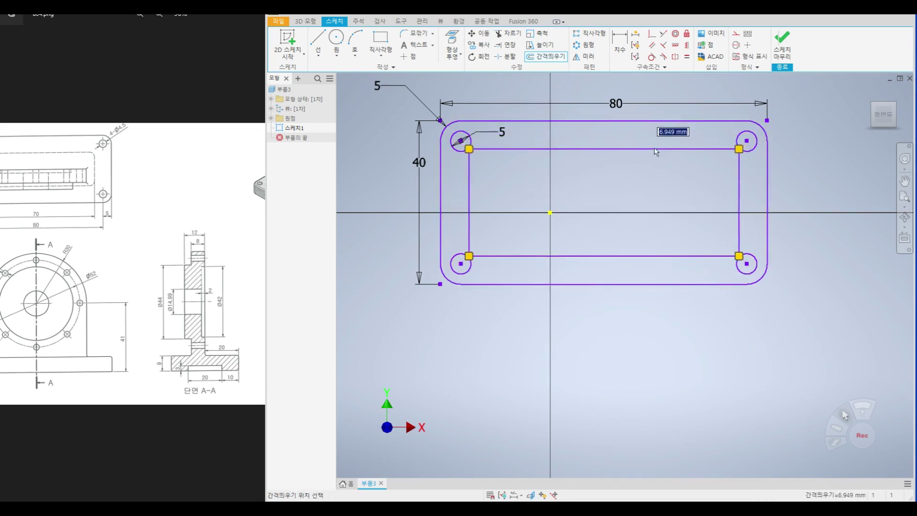
{"action": "left_click", "coordinate": [653, 142]}
Dimension the distance between the plate's upper edge and the offset rectangle's upper edge as 10 mm.
{"action": "key", "text": "d"}
{"action": "left_click", "coordinate": [573, 121]}
{"action": "left_click", "coordinate": [576, 141]}
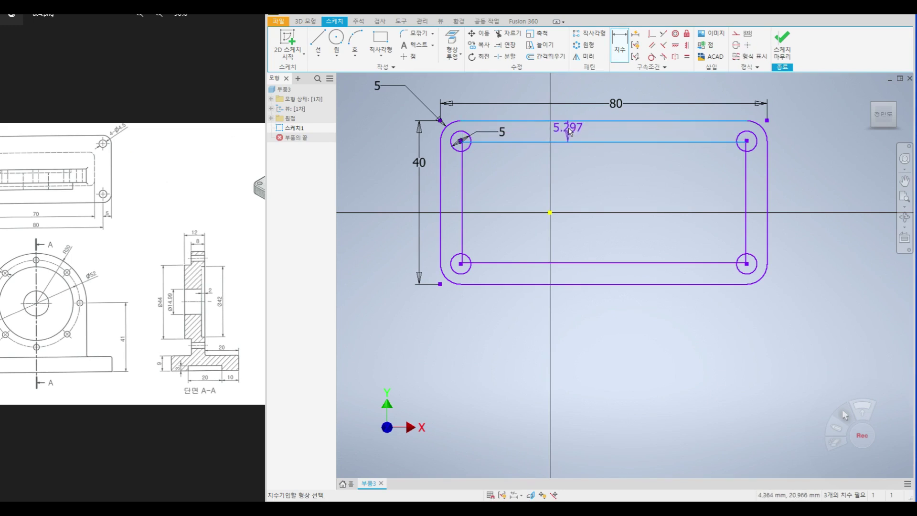
{"action": "left_click", "coordinate": [570, 131]}
{"action": "type", "text": "10"}
{"action": "key", "text": "Return"}
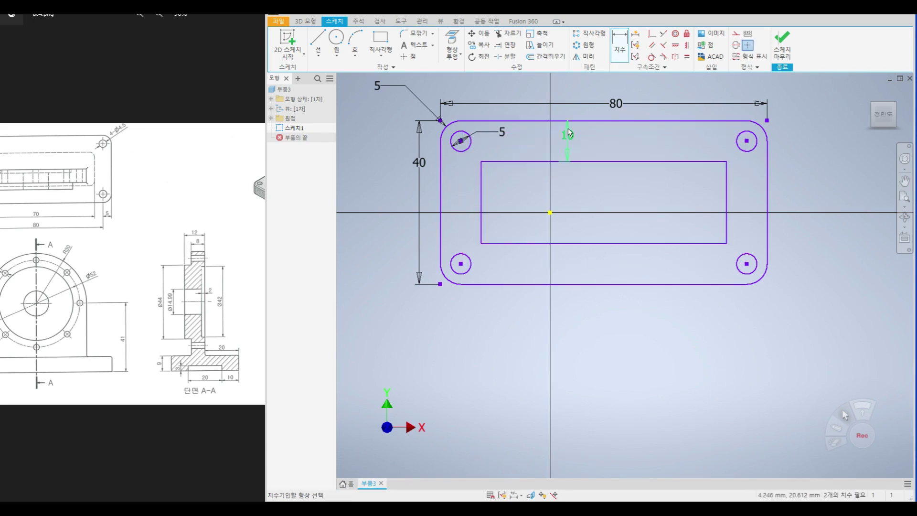
Finish the sketch and extrude the plate profile together with the inner rectangle 9 mm, leaving the four corner holes open.
{"action": "scroll", "coordinate": [223, 197], "scroll_direction": "up", "scroll_amount": 3}
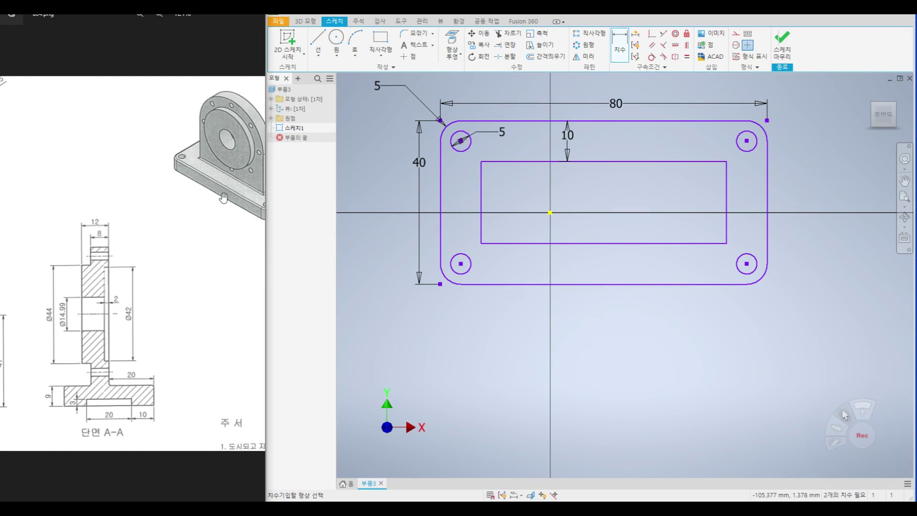
{"action": "left_click_drag", "start_coordinate": [100, 377], "coordinate": [161, 377]}
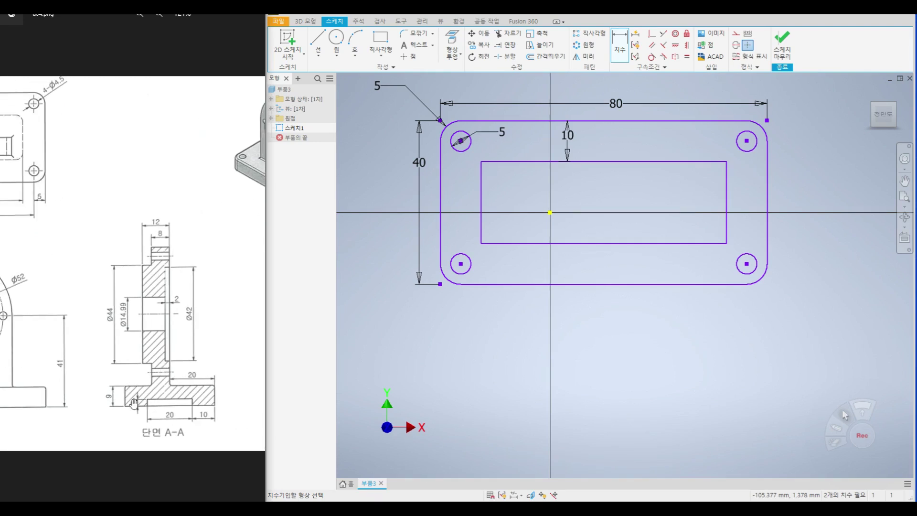
{"action": "left_click", "coordinate": [782, 45]}
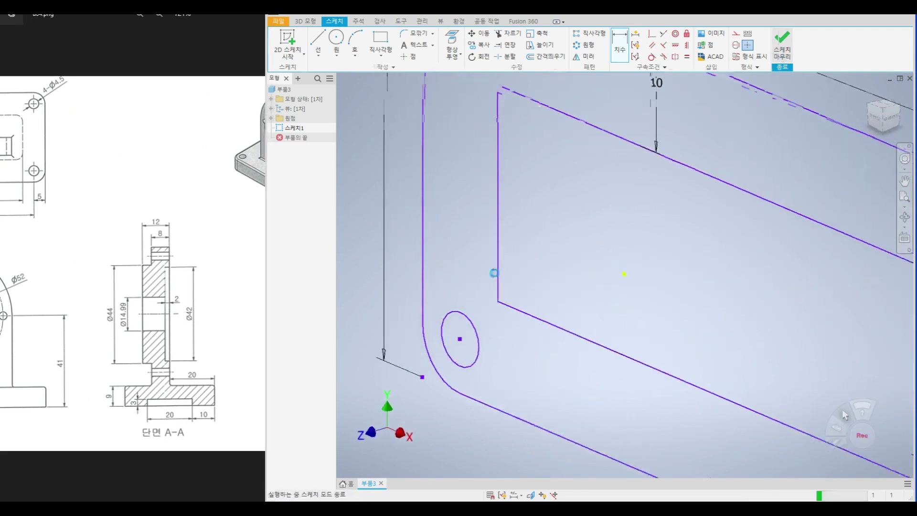
{"action": "left_click", "coordinate": [317, 42]}
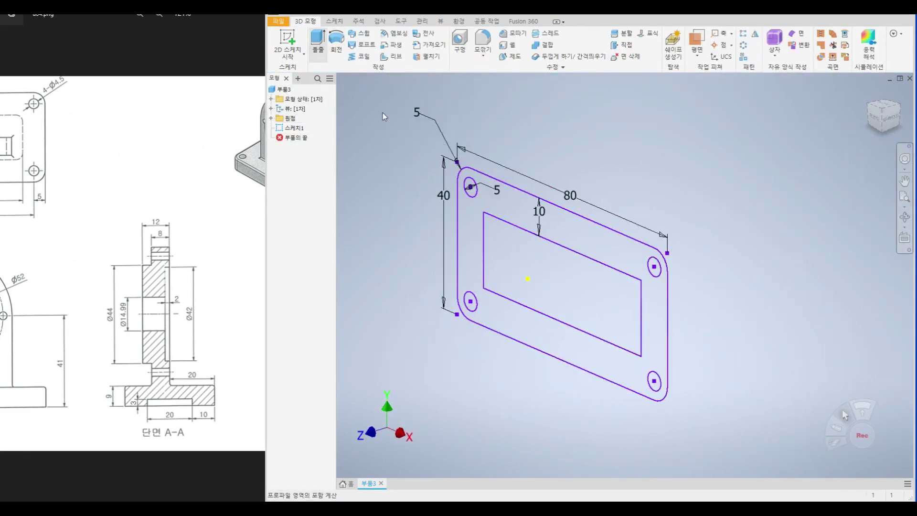
{"action": "left_click", "coordinate": [566, 215]}
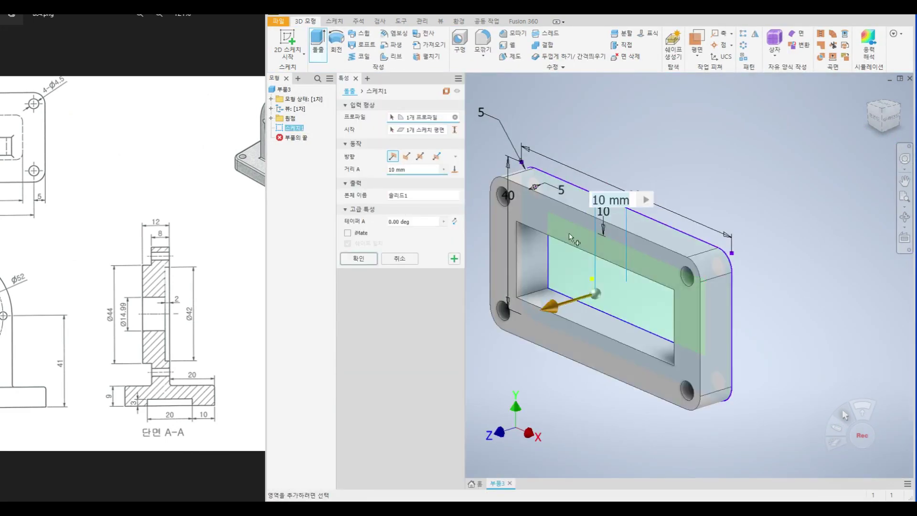
{"action": "left_click", "coordinate": [571, 259]}
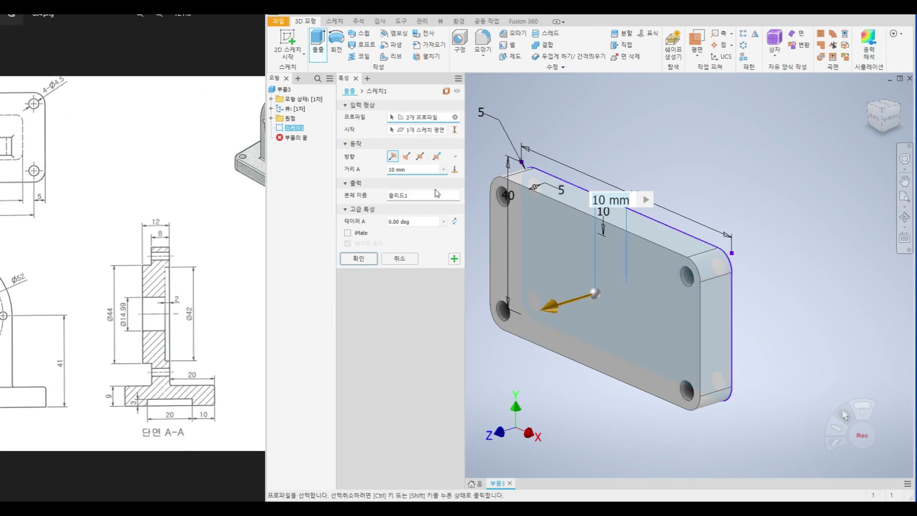
{"action": "type", "text": "9"}
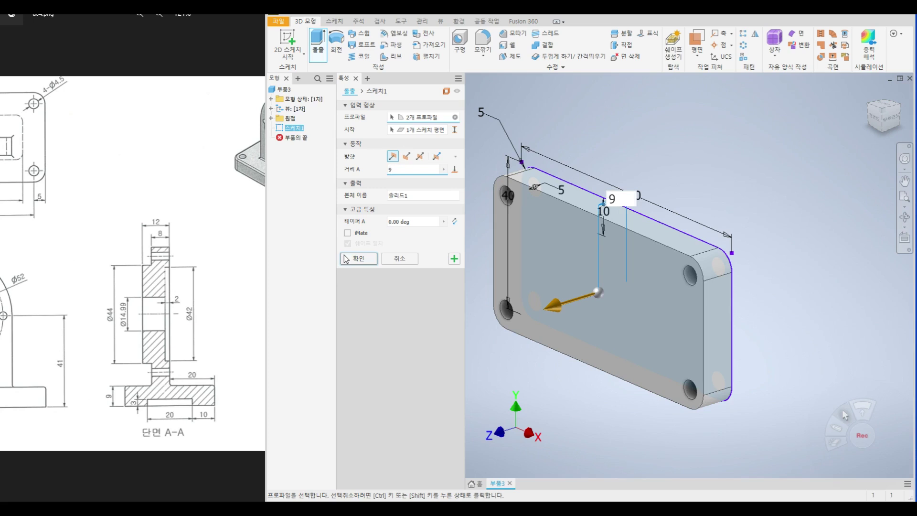
{"action": "left_click", "coordinate": [359, 259]}
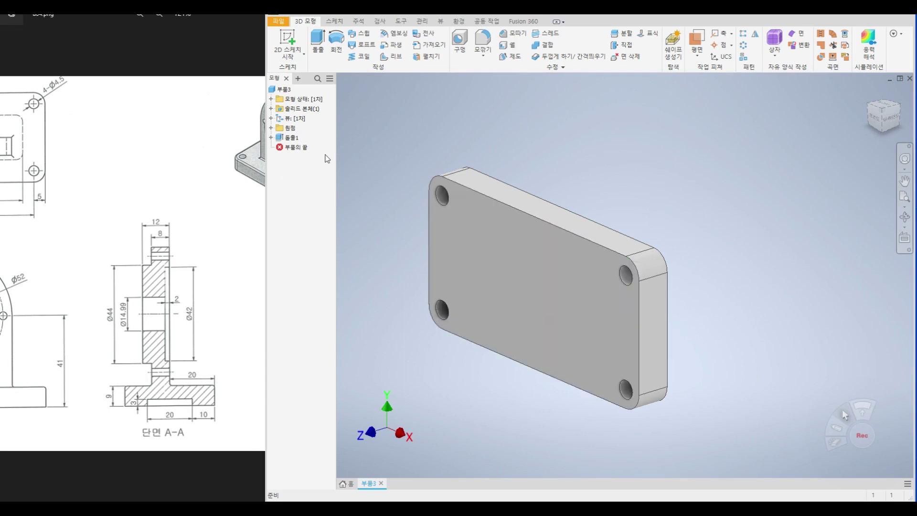
Share the sketch used by the base plate extrusion so that its profiles can be reused on the back face.
{"action": "left_click", "coordinate": [270, 138]}
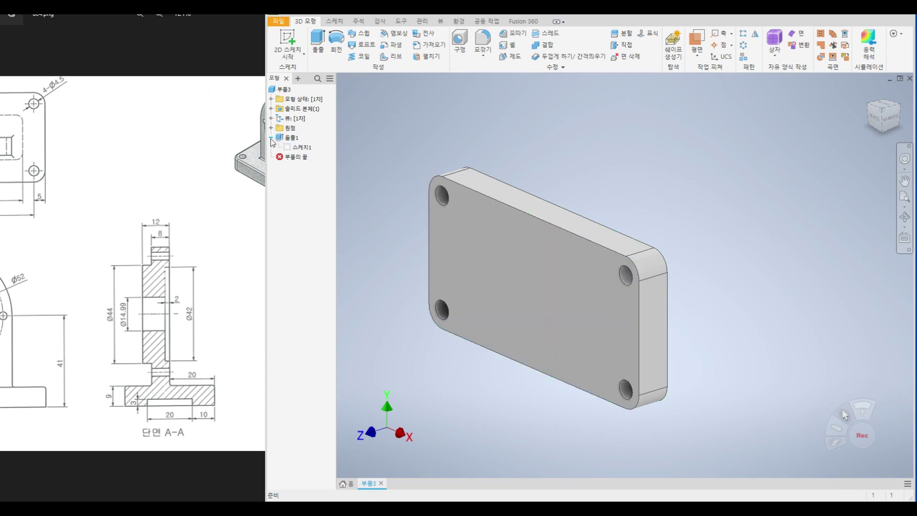
{"action": "right_click", "coordinate": [303, 148]}
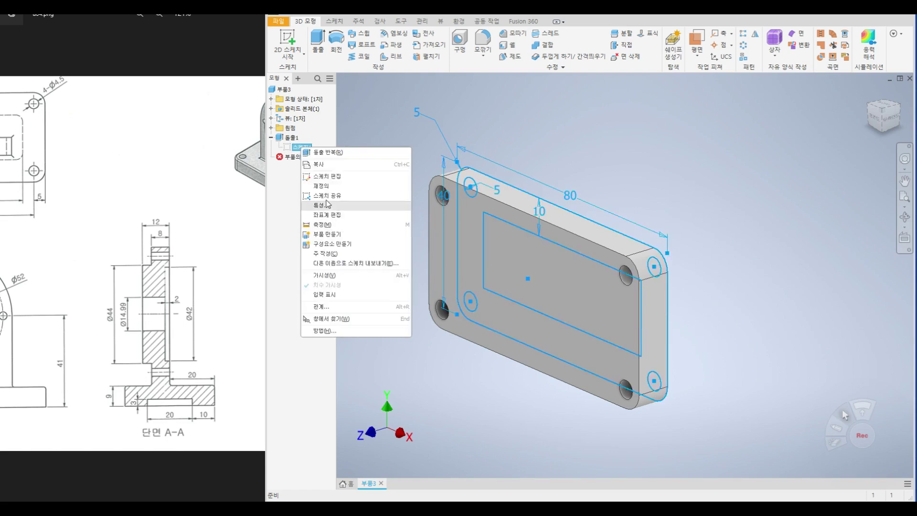
{"action": "left_click", "coordinate": [327, 196]}
{"action": "left_click", "coordinate": [904, 217]}
{"action": "left_click_drag", "start_coordinate": [530, 334], "coordinate": [456, 316]}
{"action": "right_click", "coordinate": [514, 217]}
{"action": "left_click", "coordinate": [555, 216]}
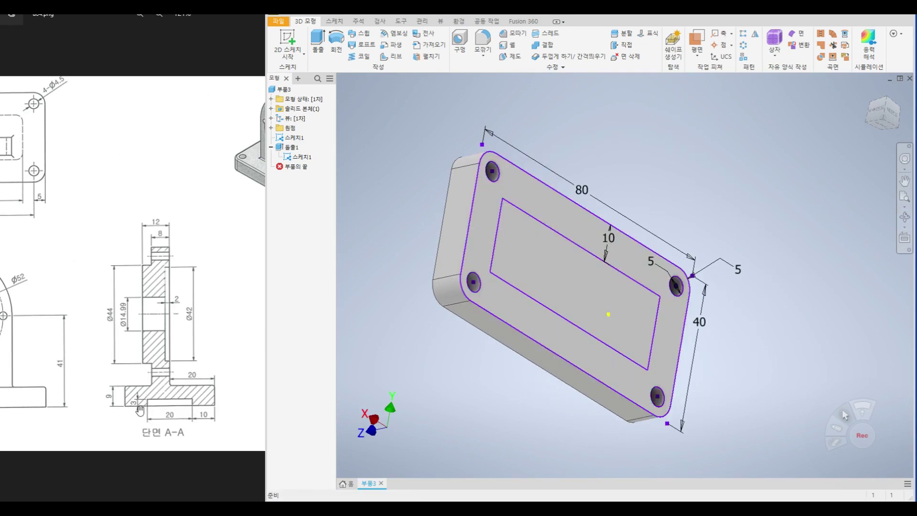
Examine the top, section and isometric views and the notes of the reference drawing for the recess under the base plate.
{"action": "left_click_drag", "start_coordinate": [243, 195], "coordinate": [211, 143]}
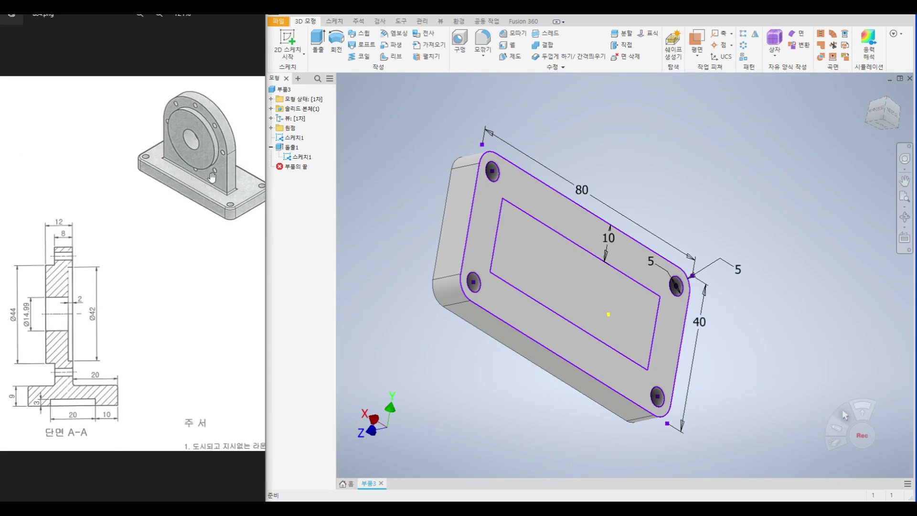
{"action": "left_click_drag", "start_coordinate": [142, 276], "coordinate": [256, 268]}
{"action": "left_click_drag", "start_coordinate": [52, 286], "coordinate": [123, 285]}
{"action": "scroll", "coordinate": [123, 285], "scroll_direction": "down", "scroll_amount": 3}
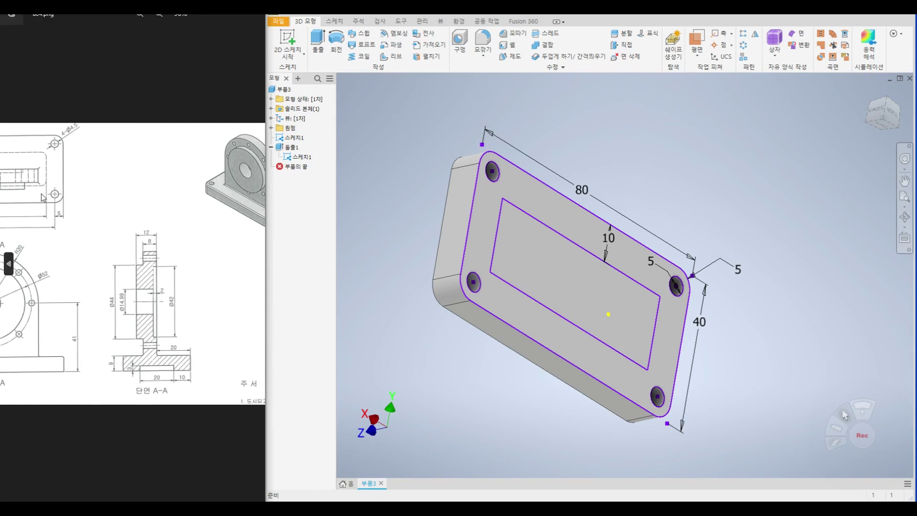
{"action": "left_click_drag", "start_coordinate": [55, 233], "coordinate": [7, 261]}
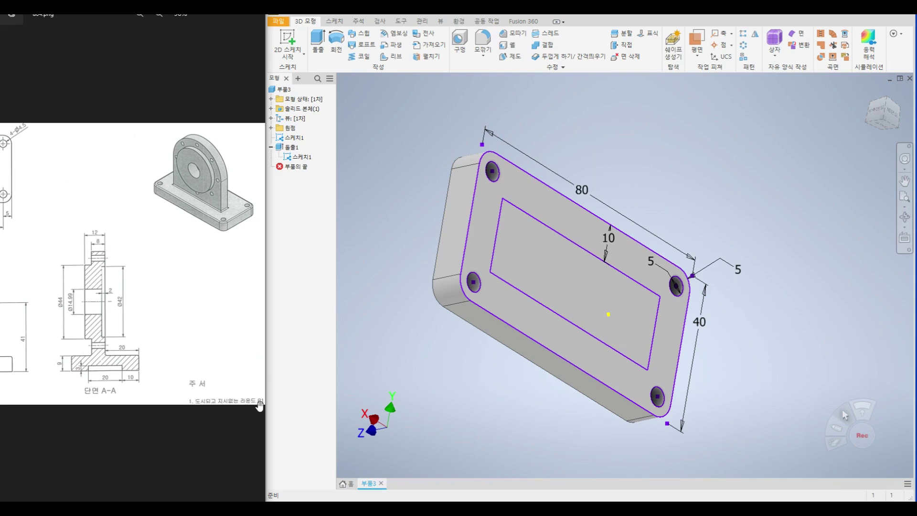
{"action": "left_click_drag", "start_coordinate": [90, 180], "coordinate": [242, 198]}
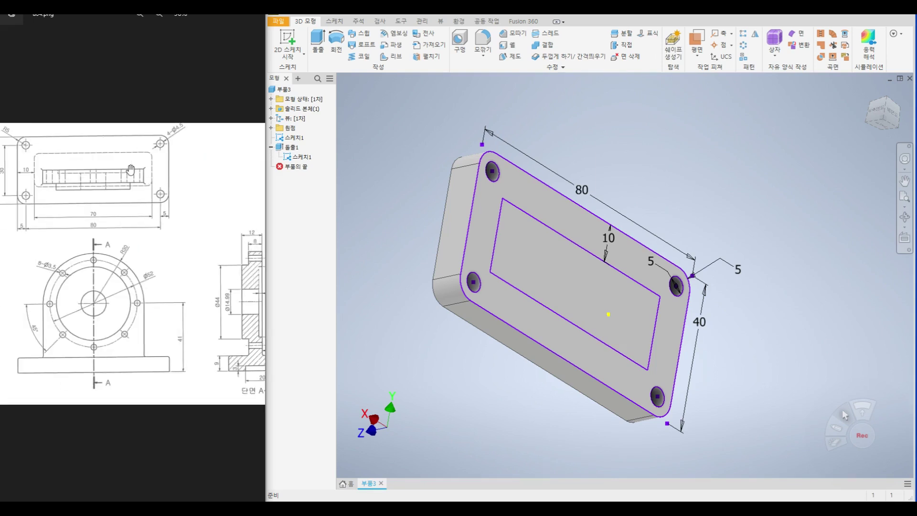
{"action": "left_click_drag", "start_coordinate": [131, 170], "coordinate": [145, 171]}
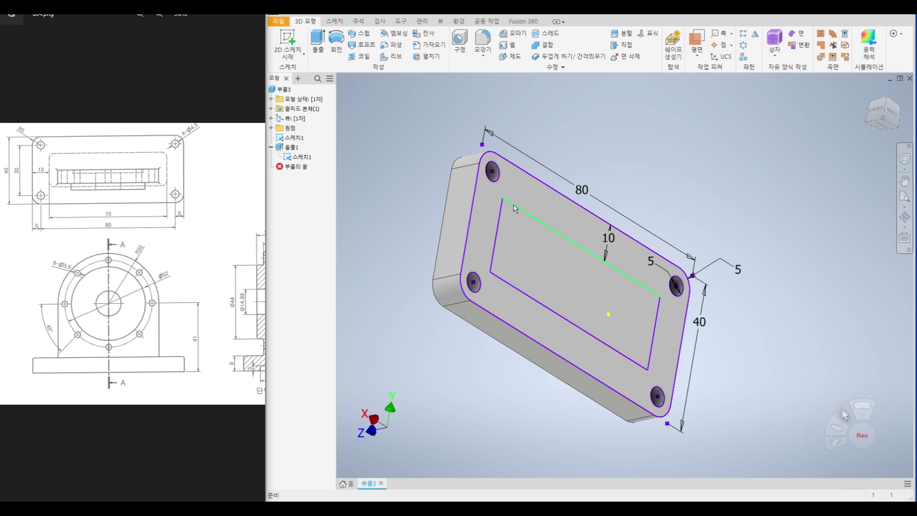
Start a sketch on the base plate's back face and project the inner rectangle's four edges into it.
{"action": "left_click", "coordinate": [287, 42]}
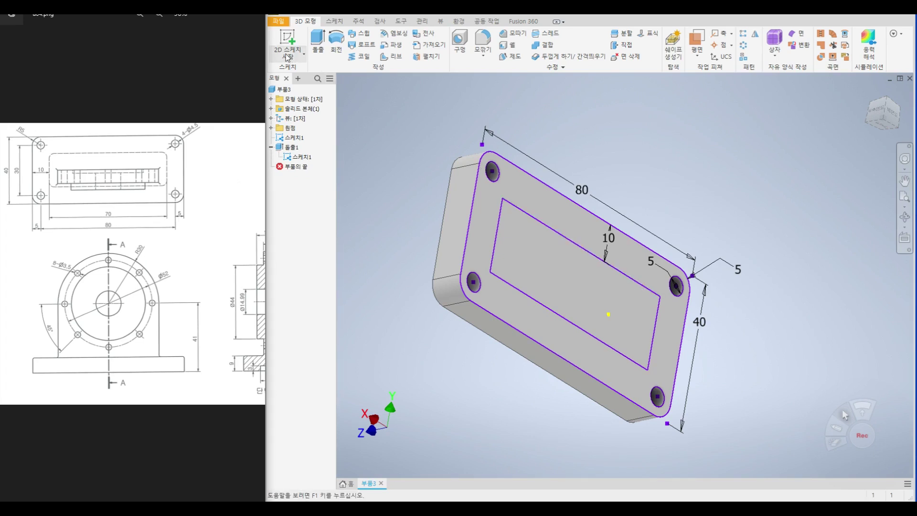
{"action": "left_click", "coordinate": [530, 265]}
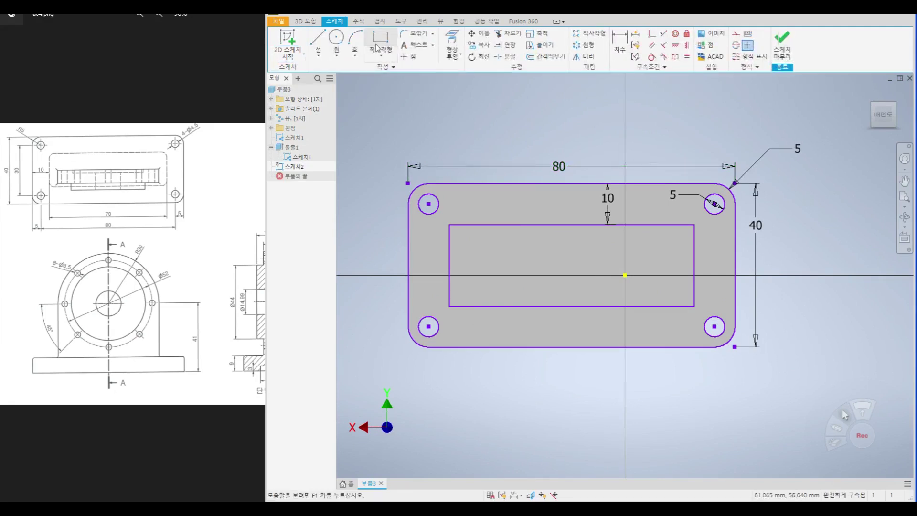
{"action": "left_click", "coordinate": [415, 33]}
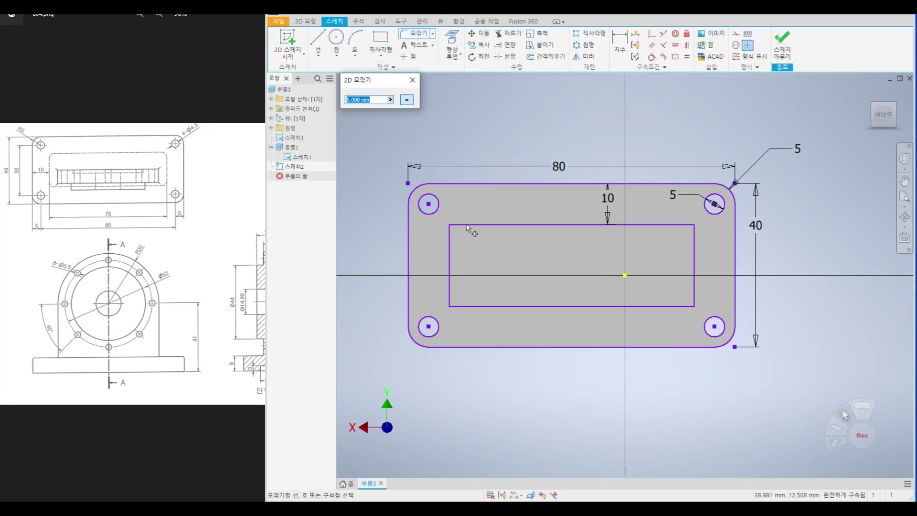
{"action": "left_click", "coordinate": [413, 81]}
{"action": "left_click", "coordinate": [453, 54]}
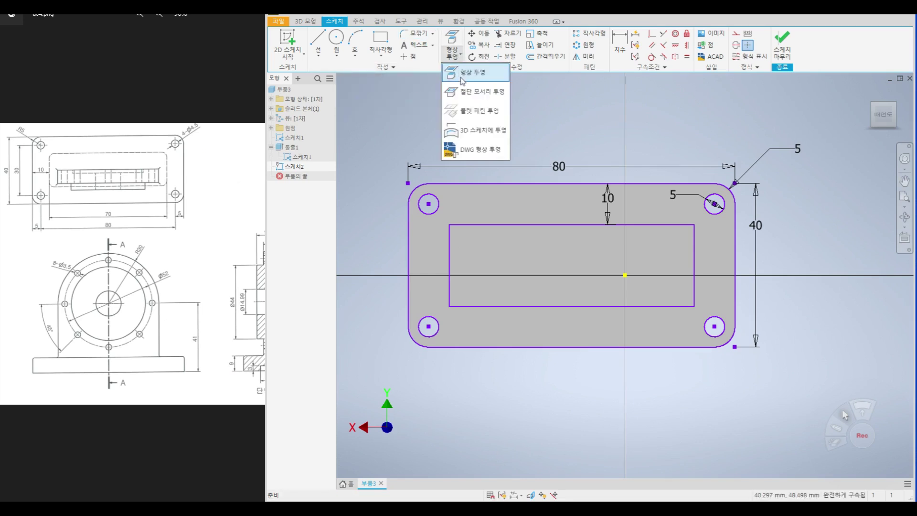
{"action": "left_click", "coordinate": [462, 73]}
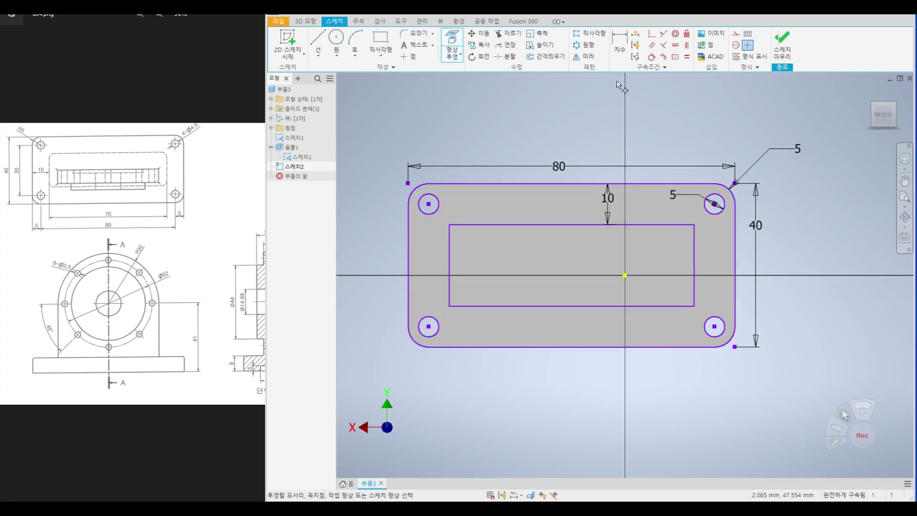
Show the constraints on the inner rectangle and delete the projection constraint from each of its four edges.
{"action": "left_click", "coordinate": [636, 47]}
{"action": "left_click_drag", "start_coordinate": [443, 219], "coordinate": [707, 325]}
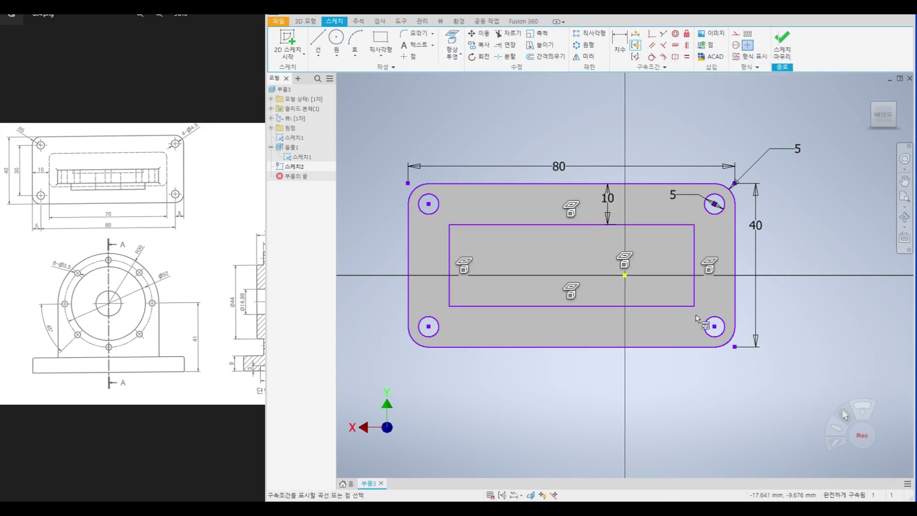
{"action": "left_click", "coordinate": [571, 209]}
{"action": "key", "text": "Delete"}
{"action": "left_click", "coordinate": [710, 266]}
{"action": "key", "text": "Delete"}
{"action": "left_click", "coordinate": [572, 290]}
{"action": "key", "text": "Delete"}
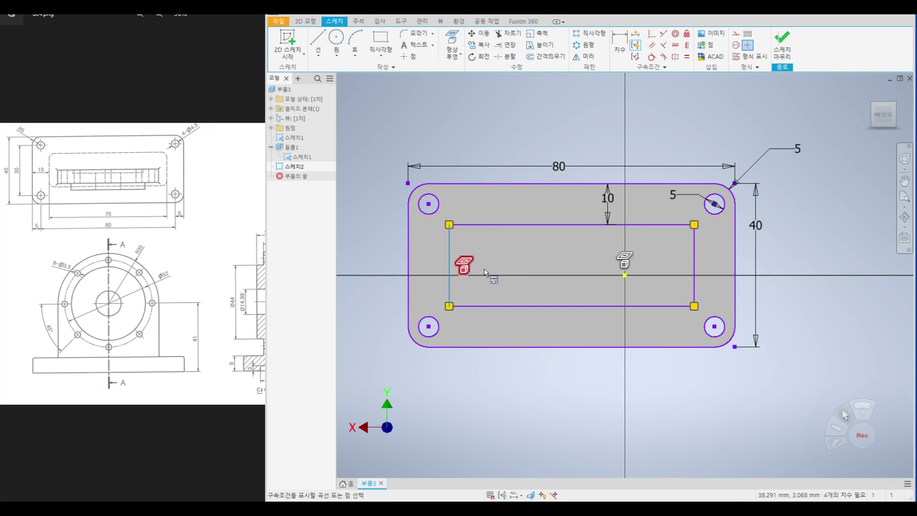
{"action": "left_click", "coordinate": [465, 265]}
{"action": "key", "text": "Delete"}
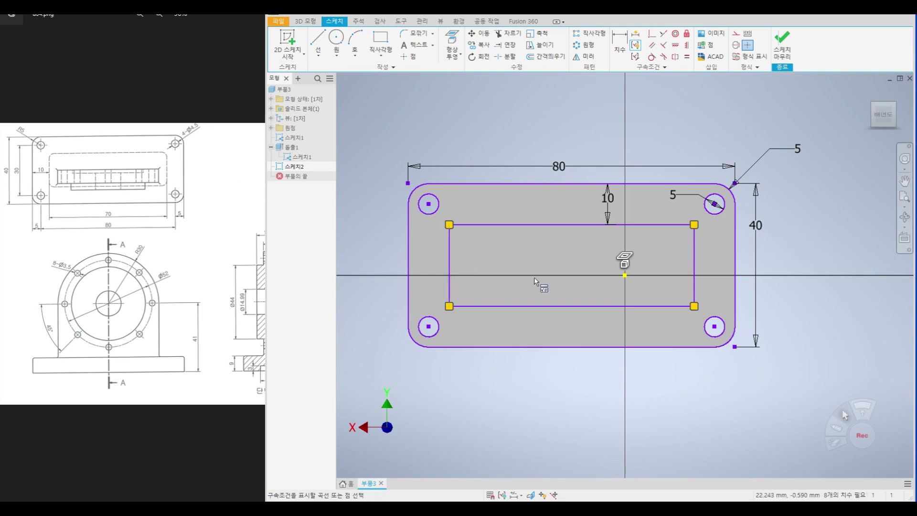
Round all four corners of the inner rectangle with 1 mm sketch fillets.
{"action": "left_click", "coordinate": [417, 33]}
{"action": "type", "text": "1"}
{"action": "left_click", "coordinate": [450, 244]}
{"action": "left_click", "coordinate": [483, 224]}
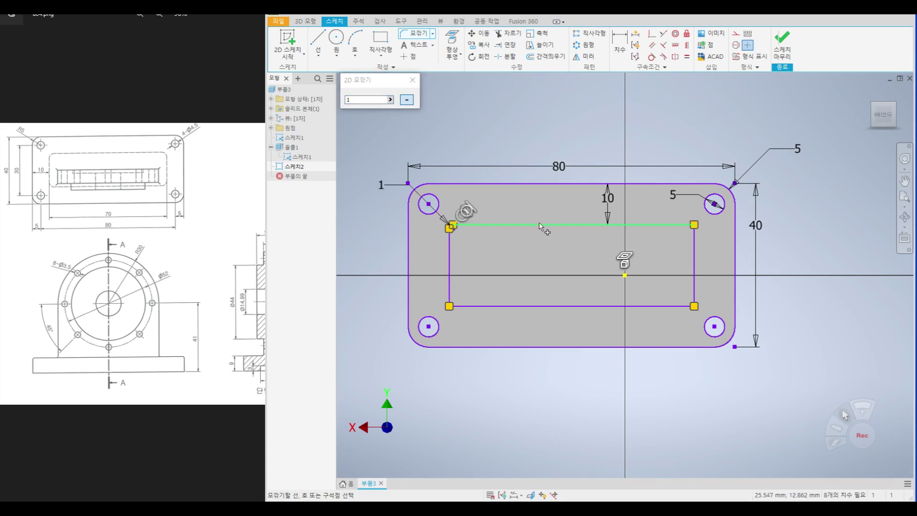
{"action": "left_click", "coordinate": [675, 224]}
{"action": "left_click", "coordinate": [694, 251]}
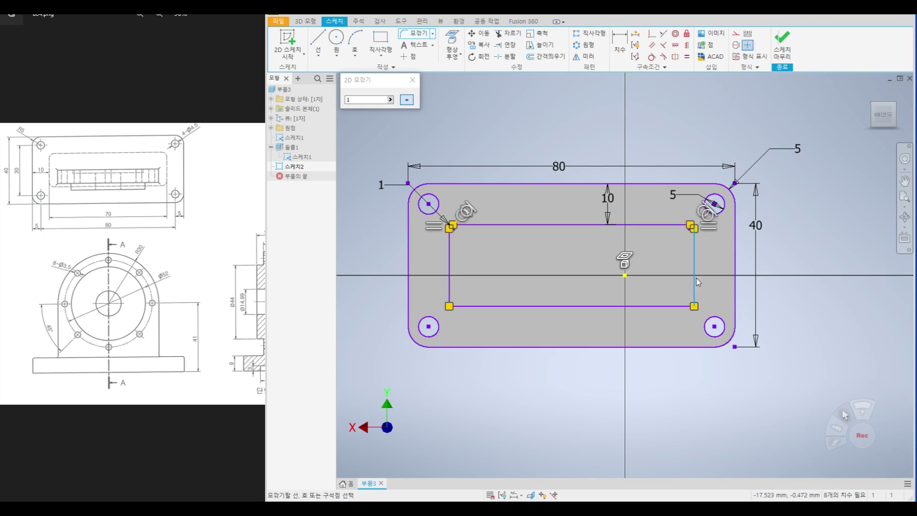
{"action": "left_click", "coordinate": [674, 305]}
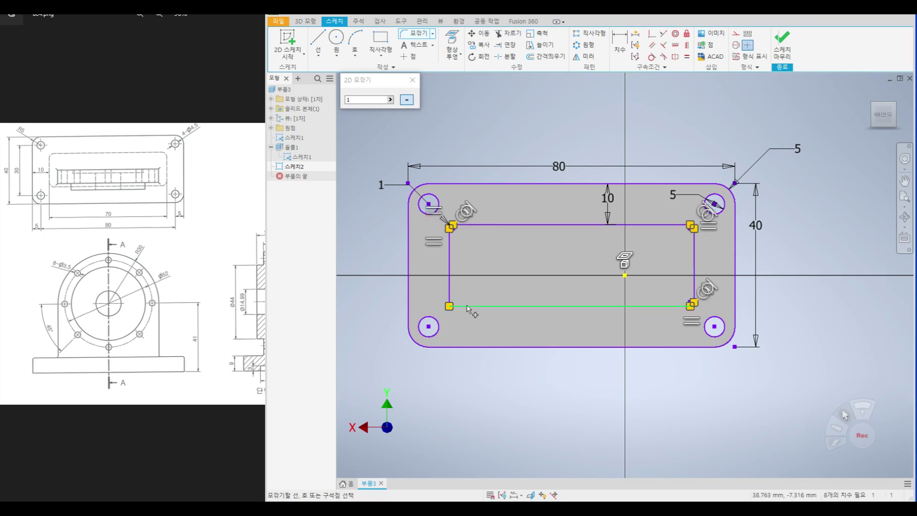
{"action": "left_click", "coordinate": [450, 288]}
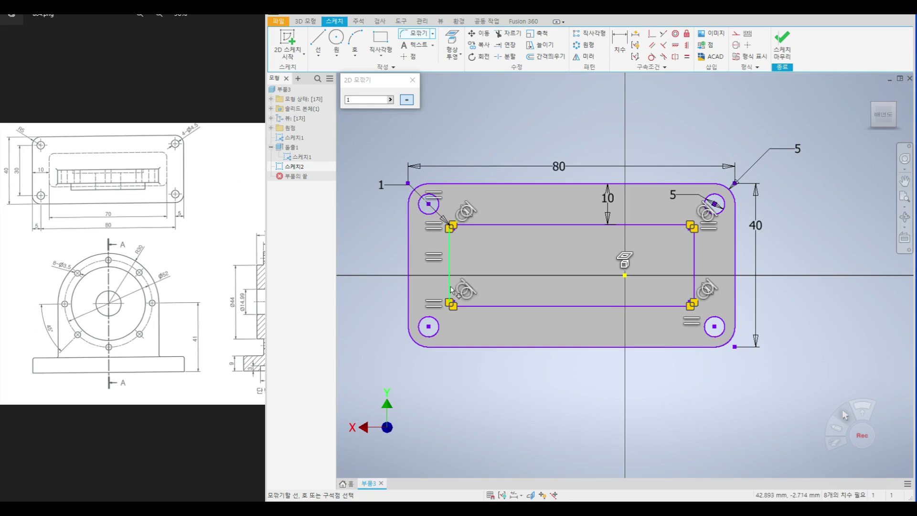
{"action": "left_click", "coordinate": [414, 80]}
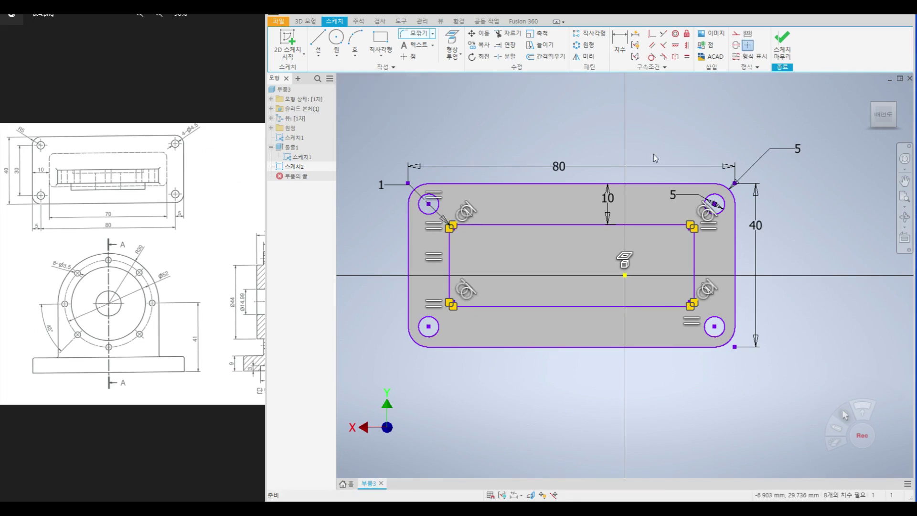
Cut the inner rectangle 3 mm deep into the base plate's underside and hide the base plate's first sketch.
{"action": "left_click", "coordinate": [782, 43]}
{"action": "left_click_drag", "start_coordinate": [166, 286], "coordinate": [36, 310]}
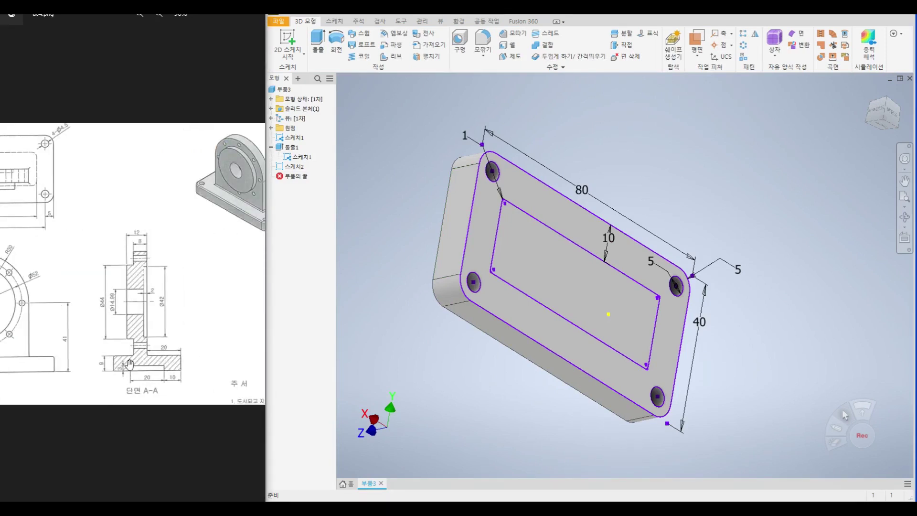
{"action": "left_click", "coordinate": [318, 43]}
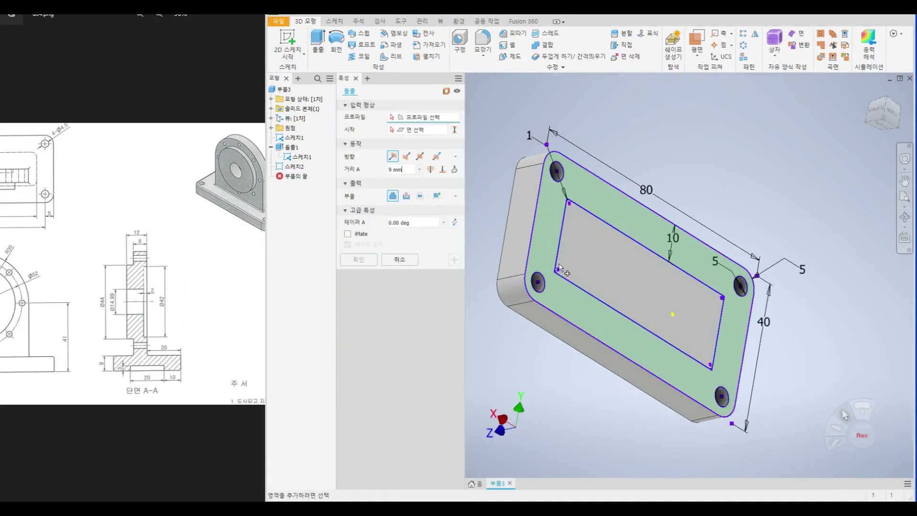
{"action": "left_click", "coordinate": [596, 263]}
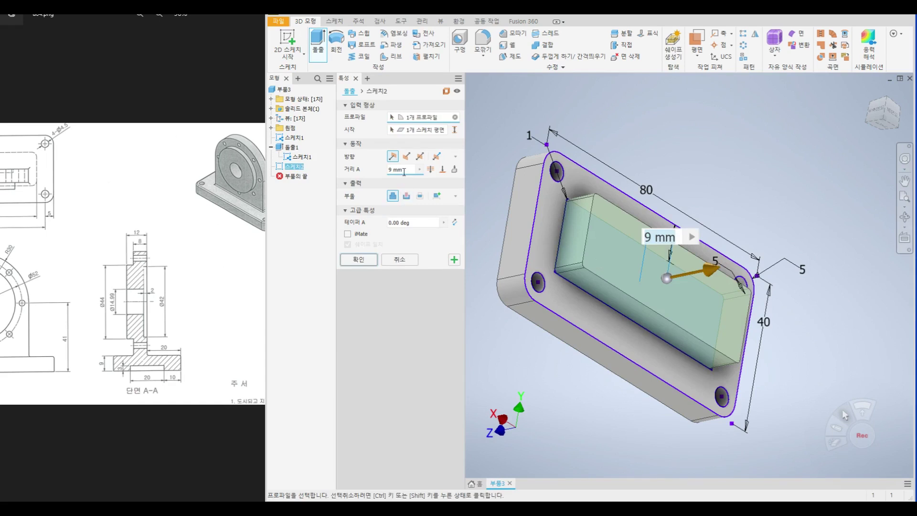
{"action": "type", "text": "3"}
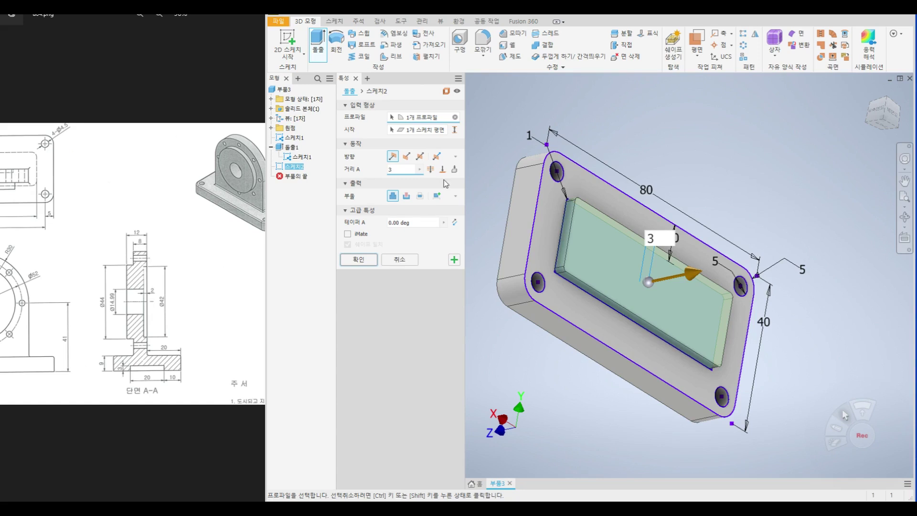
{"action": "left_click", "coordinate": [407, 157]}
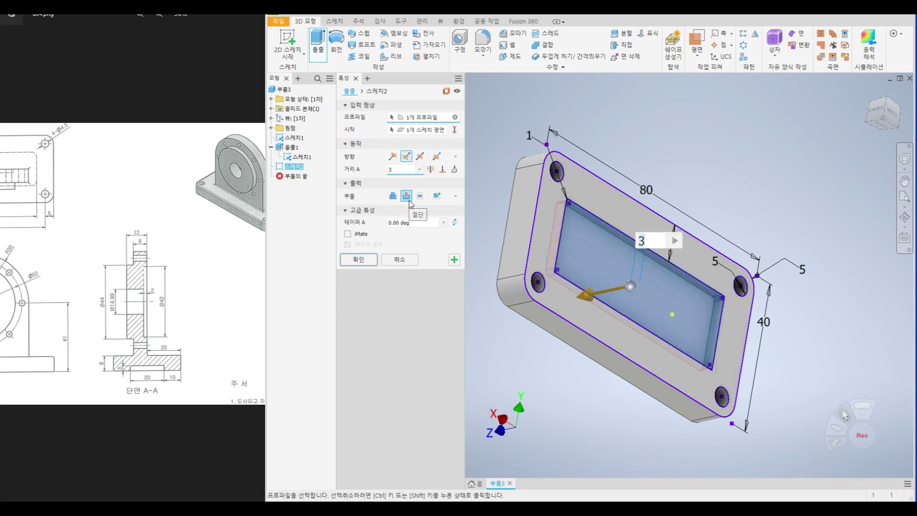
{"action": "left_click", "coordinate": [359, 260]}
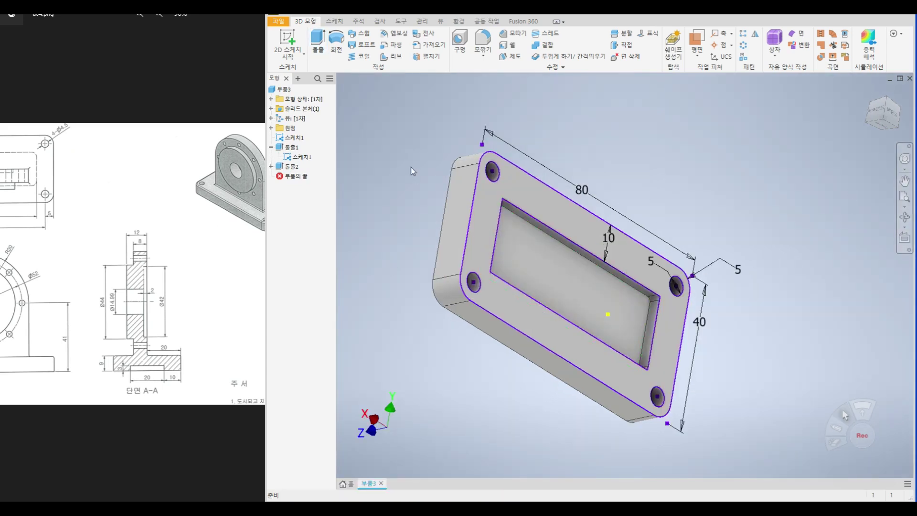
{"action": "right_click", "coordinate": [300, 159]}
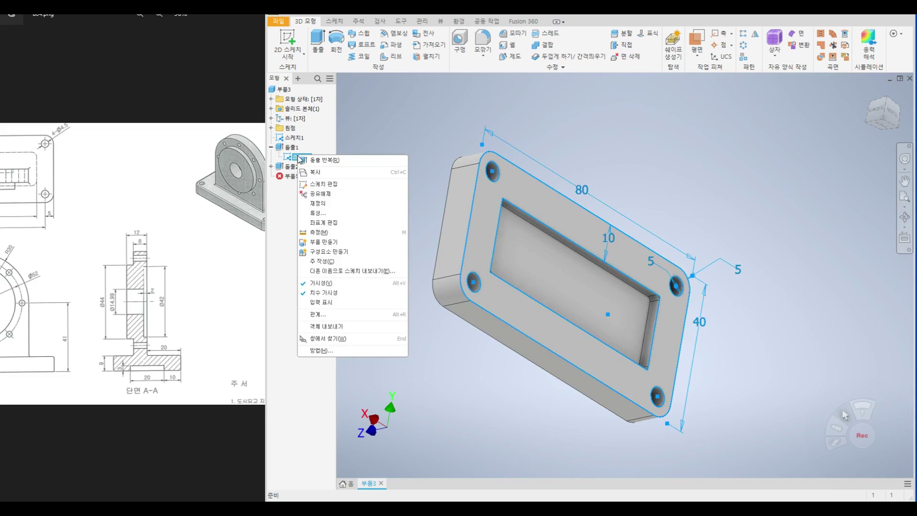
{"action": "left_click", "coordinate": [321, 284]}
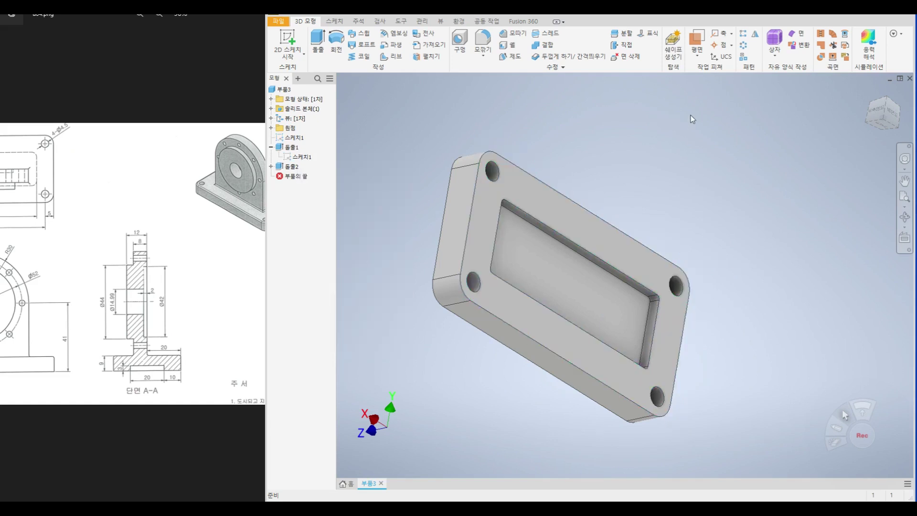
Examine the reference drawing's isometric, section, top and front views for the next details of the base plate.
{"action": "mouse_move", "coordinate": [189, 260]}
{"action": "left_mouse_down"}
{"action": "mouse_move", "coordinate": [174, 247]}
{"action": "mouse_move", "coordinate": [180, 232]}
{"action": "left_mouse_up"}
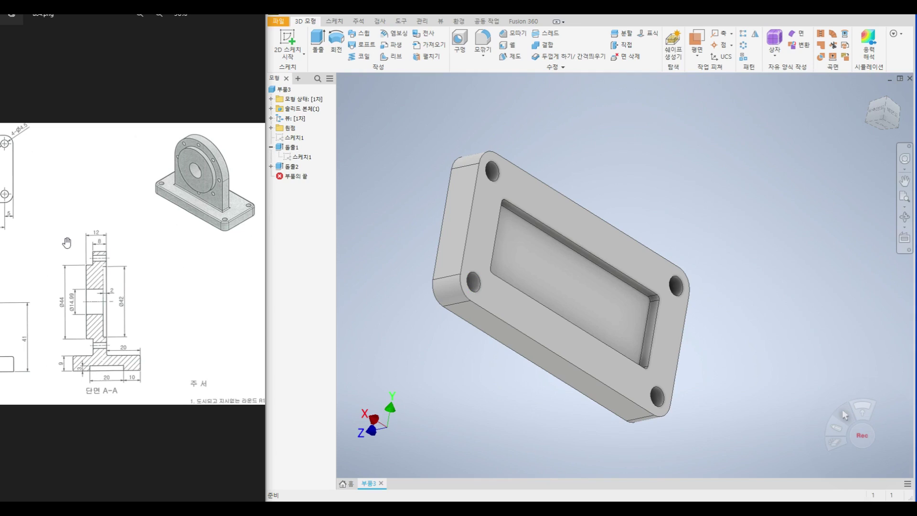
{"action": "left_click_drag", "start_coordinate": [66, 242], "coordinate": [201, 242]}
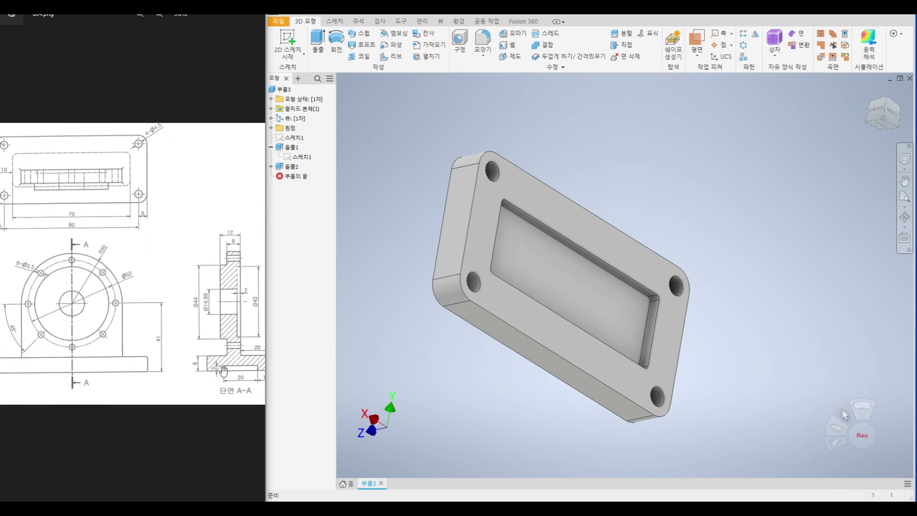
{"action": "left_click_drag", "start_coordinate": [134, 212], "coordinate": [171, 212]}
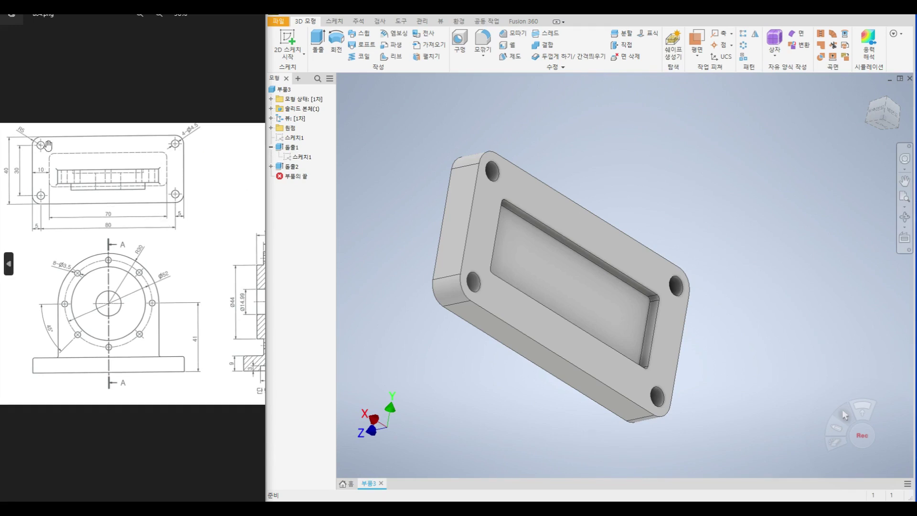
{"action": "scroll", "coordinate": [49, 146], "scroll_direction": "up", "scroll_amount": 5}
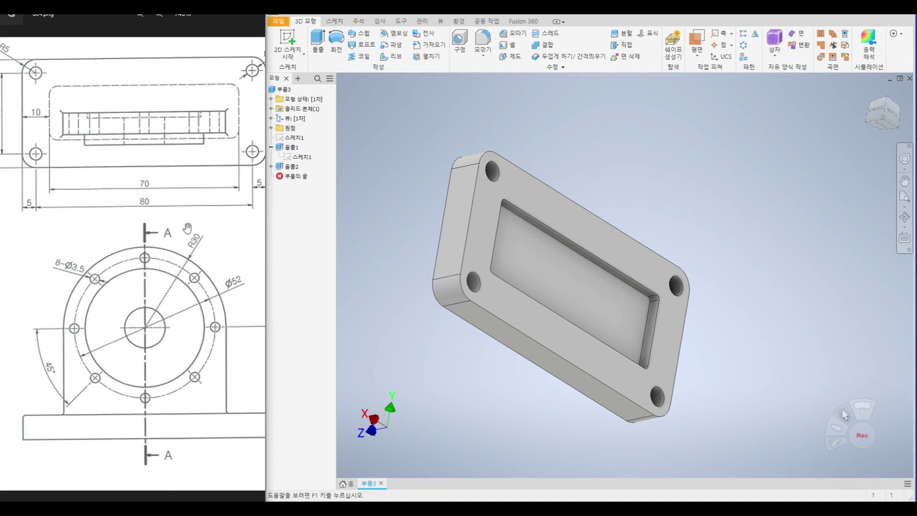
{"action": "left_click_drag", "start_coordinate": [187, 229], "coordinate": [146, 361]}
{"action": "scroll", "coordinate": [135, 414], "scroll_direction": "up", "scroll_amount": 3}
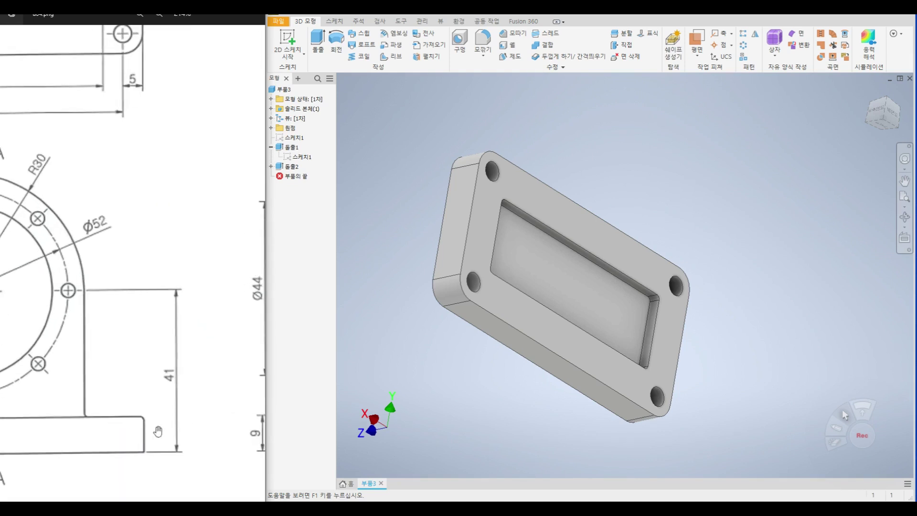
Fillet the outer edge loop of the base plate's upper face with the R1 radius from the drawing's notes.
{"action": "left_click", "coordinate": [904, 217]}
{"action": "left_click_drag", "start_coordinate": [437, 254], "coordinate": [542, 199]}
{"action": "left_click_drag", "start_coordinate": [557, 303], "coordinate": [475, 266]}
{"action": "right_click", "coordinate": [475, 266]}
{"action": "left_click", "coordinate": [499, 265]}
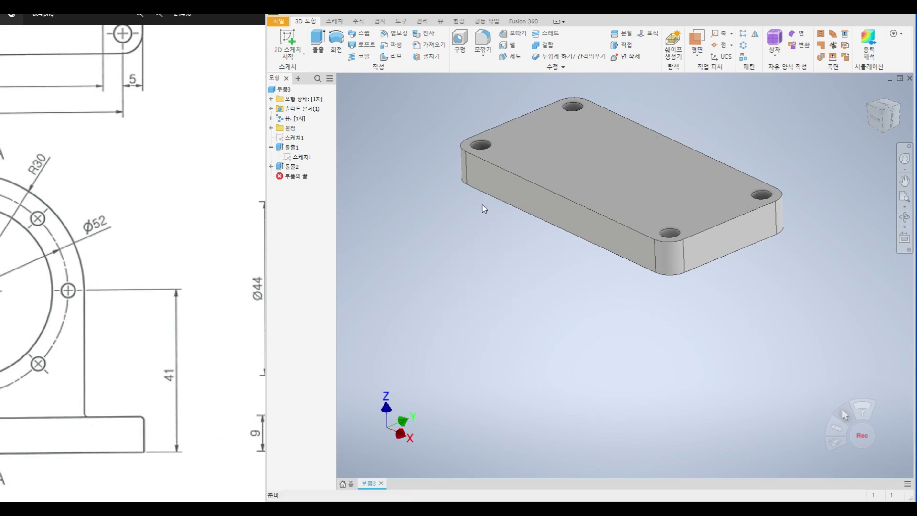
{"action": "left_click", "coordinate": [483, 43]}
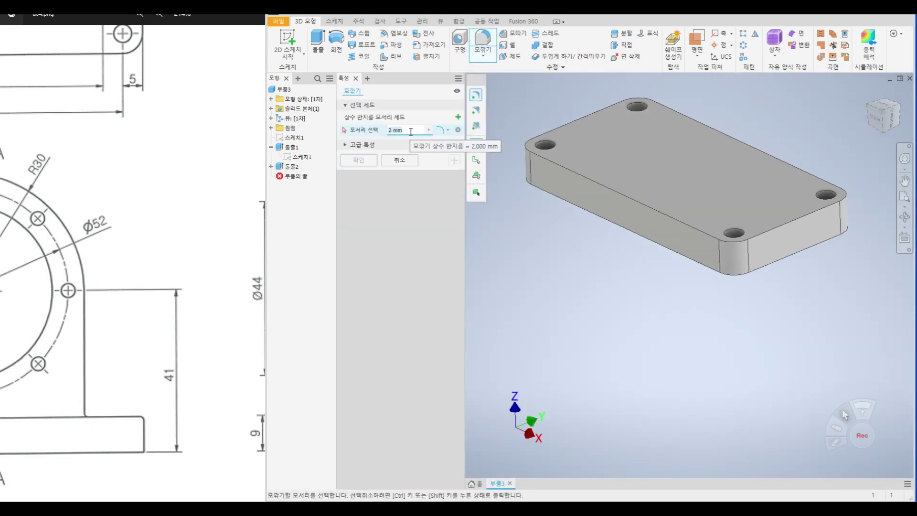
{"action": "left_click_drag", "start_coordinate": [185, 354], "coordinate": [1, 351]}
{"action": "mouse_move", "coordinate": [156, 468]}
{"action": "left_mouse_down"}
{"action": "mouse_move", "coordinate": [90, 377]}
{"action": "mouse_move", "coordinate": [1, 363]}
{"action": "left_mouse_up"}
{"action": "left_click_drag", "start_coordinate": [195, 420], "coordinate": [45, 413]}
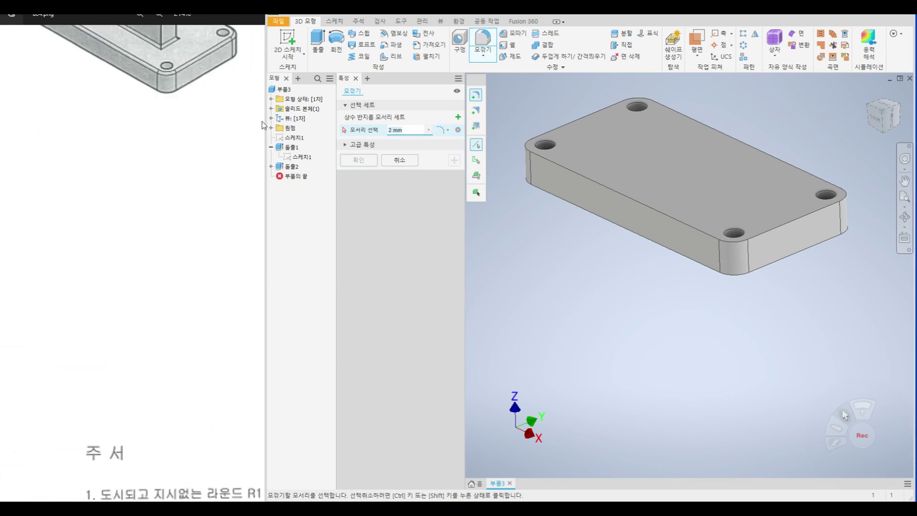
{"action": "left_click", "coordinate": [556, 164]}
{"action": "left_click", "coordinate": [353, 159]}
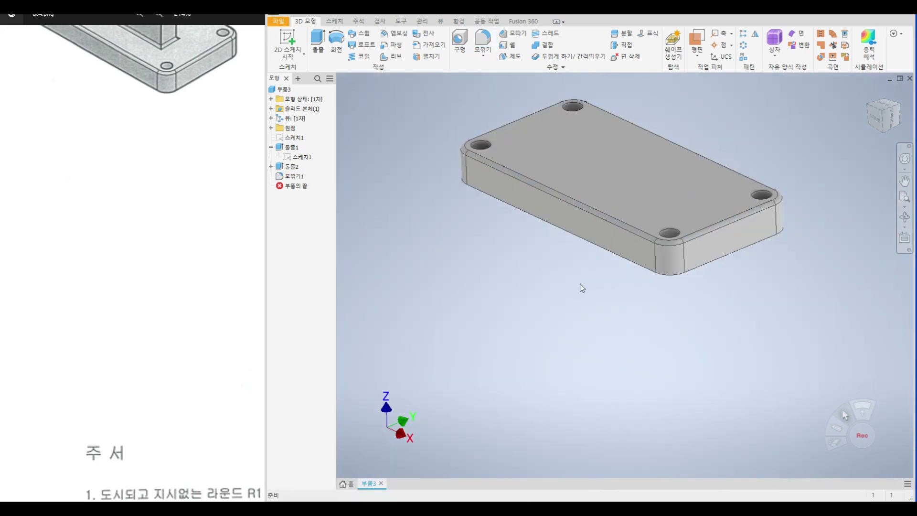
Examine the reference drawing's isometric, section, top and front views for the position and thickness of the upright flange.
{"action": "middle_click_drag", "start_coordinate": [579, 284], "coordinate": [580, 402]}
{"action": "scroll", "coordinate": [160, 196], "scroll_direction": "down", "scroll_amount": 5}
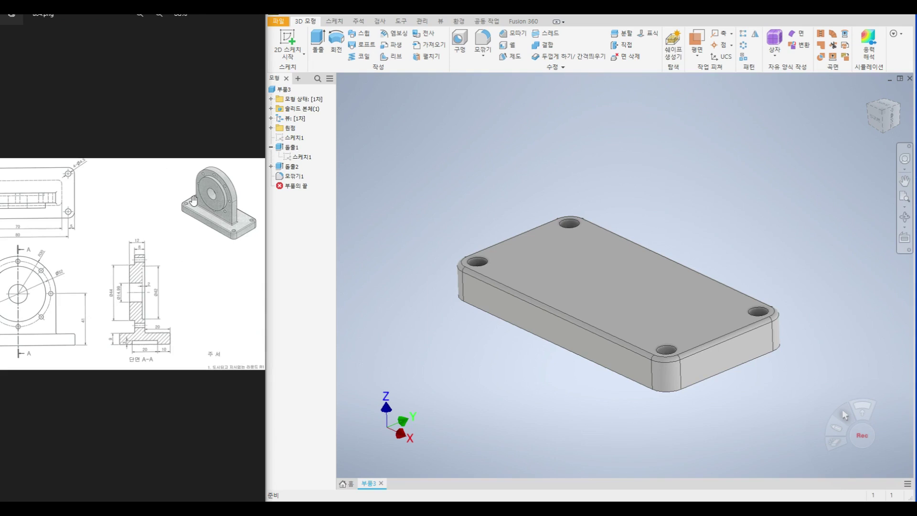
{"action": "scroll", "coordinate": [210, 184], "scroll_direction": "up", "scroll_amount": 2}
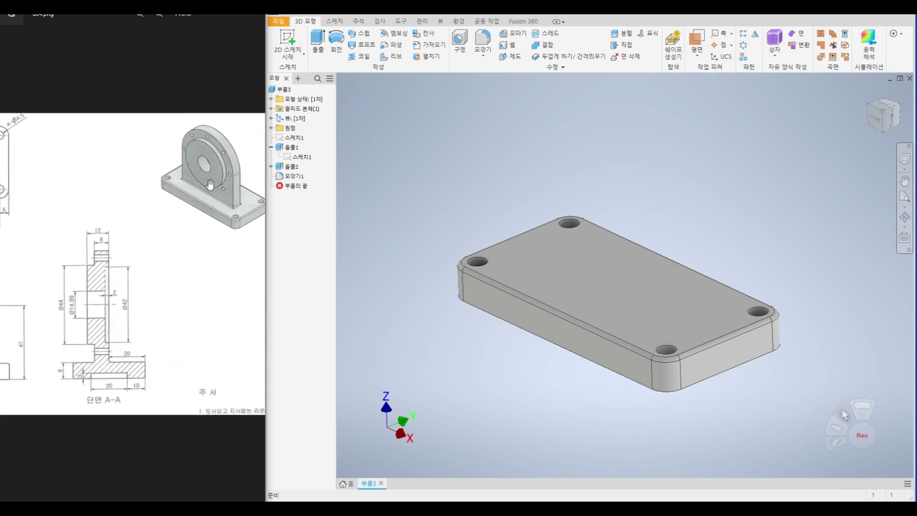
{"action": "scroll", "coordinate": [211, 184], "scroll_direction": "up", "scroll_amount": 1}
{"action": "scroll", "coordinate": [210, 184], "scroll_direction": "up", "scroll_amount": 1}
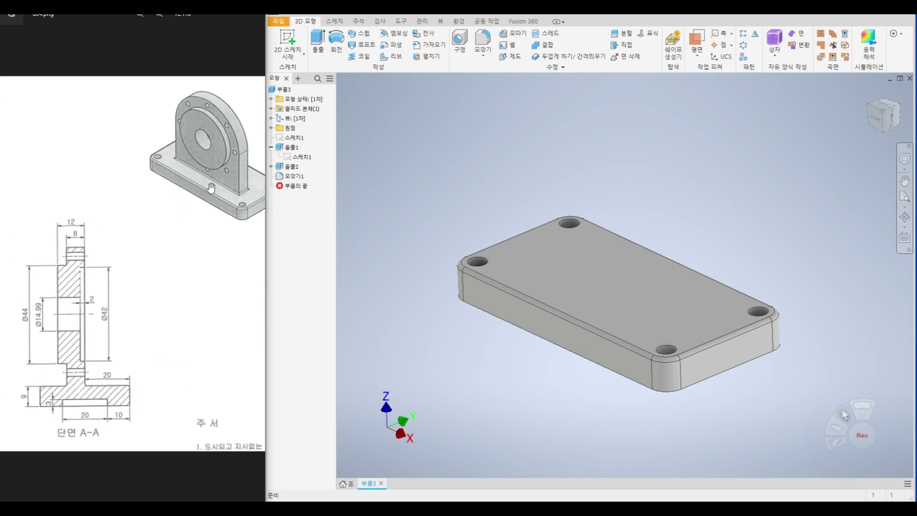
{"action": "scroll", "coordinate": [216, 165], "scroll_direction": "down", "scroll_amount": 5}
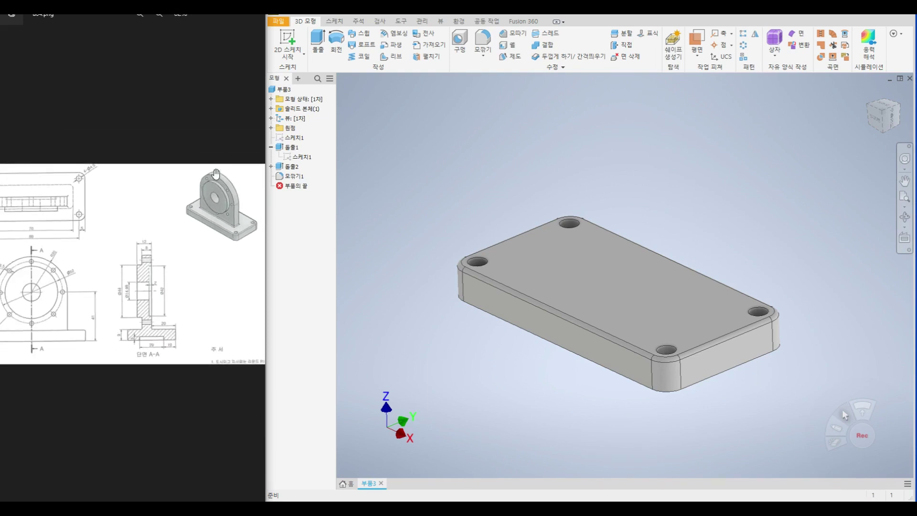
{"action": "scroll", "coordinate": [63, 207], "scroll_direction": "up", "scroll_amount": 3}
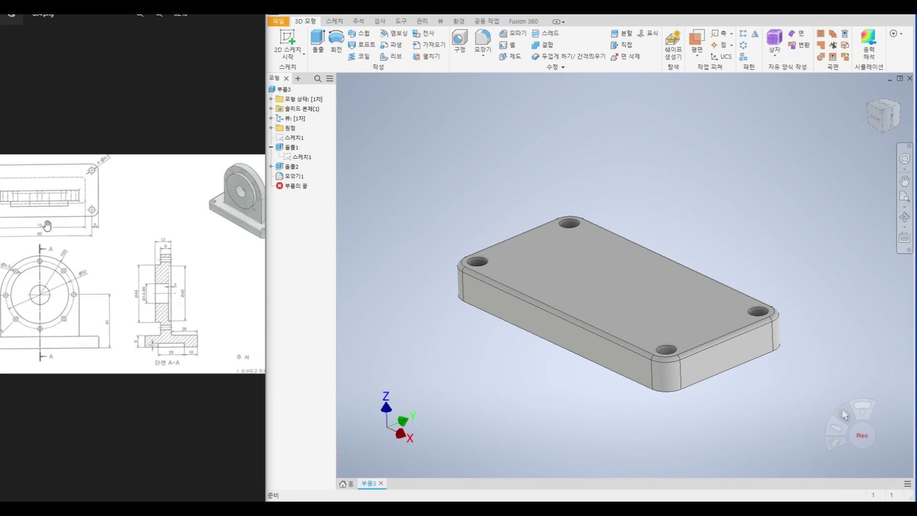
{"action": "left_click_drag", "start_coordinate": [63, 214], "coordinate": [103, 212]}
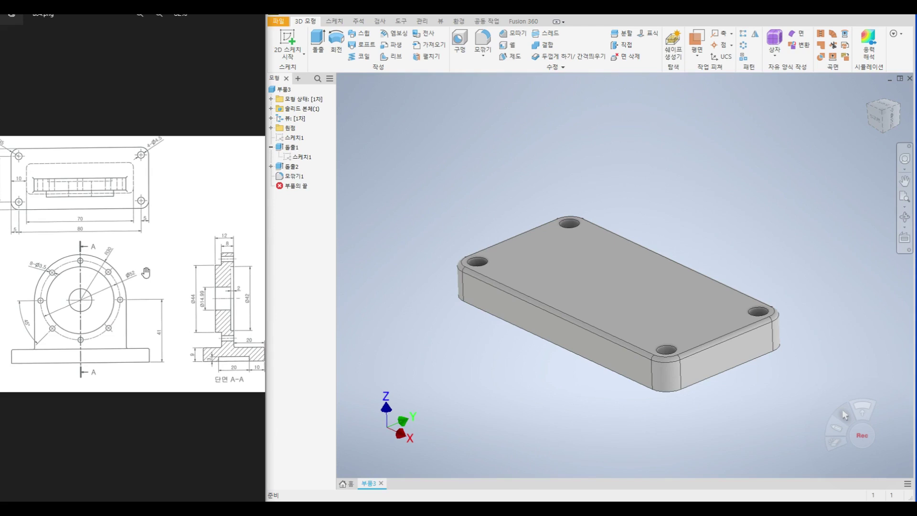
{"action": "scroll", "coordinate": [146, 272], "scroll_direction": "up", "scroll_amount": 3}
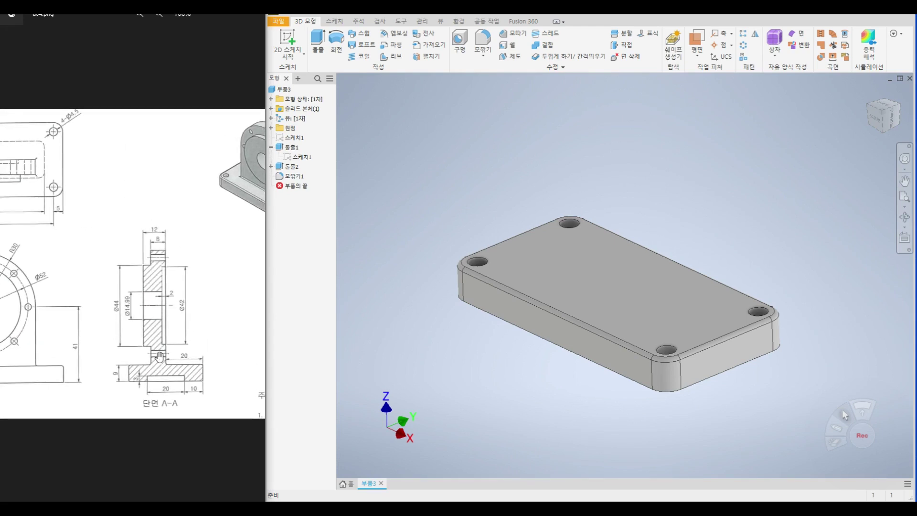
{"action": "scroll", "coordinate": [159, 356], "scroll_direction": "down", "scroll_amount": 3}
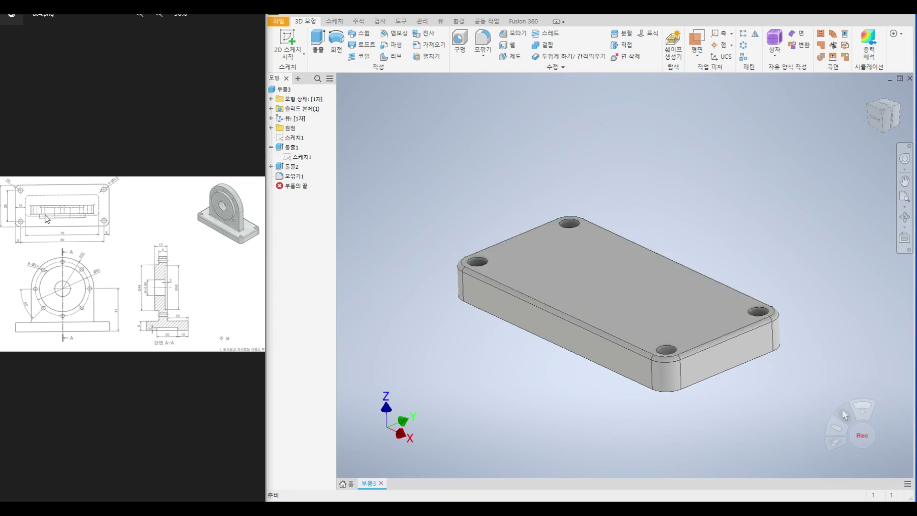
{"action": "left_click_drag", "start_coordinate": [53, 221], "coordinate": [141, 232]}
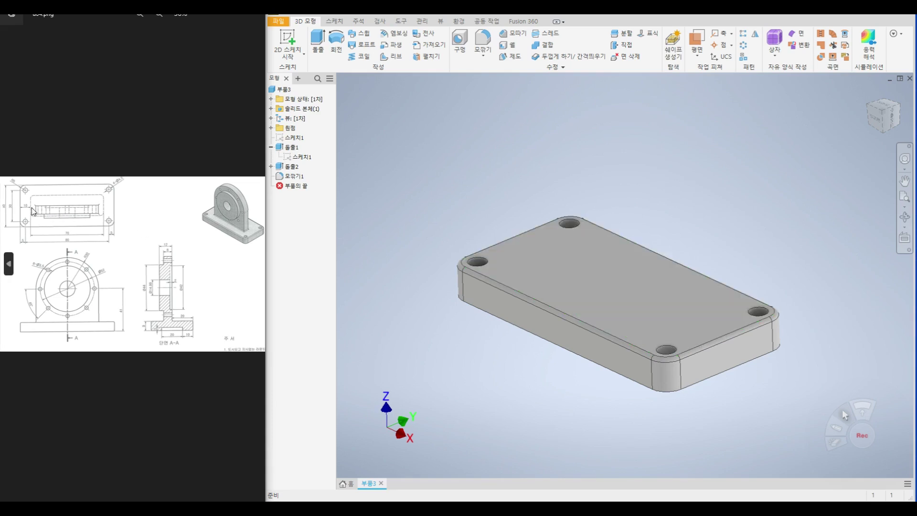
{"action": "scroll", "coordinate": [61, 222], "scroll_direction": "up", "scroll_amount": 3}
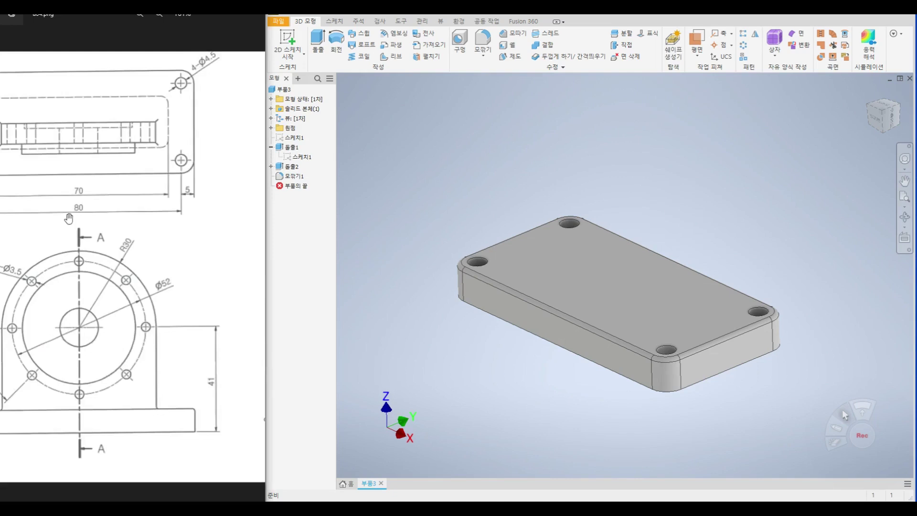
{"action": "left_click_drag", "start_coordinate": [69, 218], "coordinate": [179, 219]}
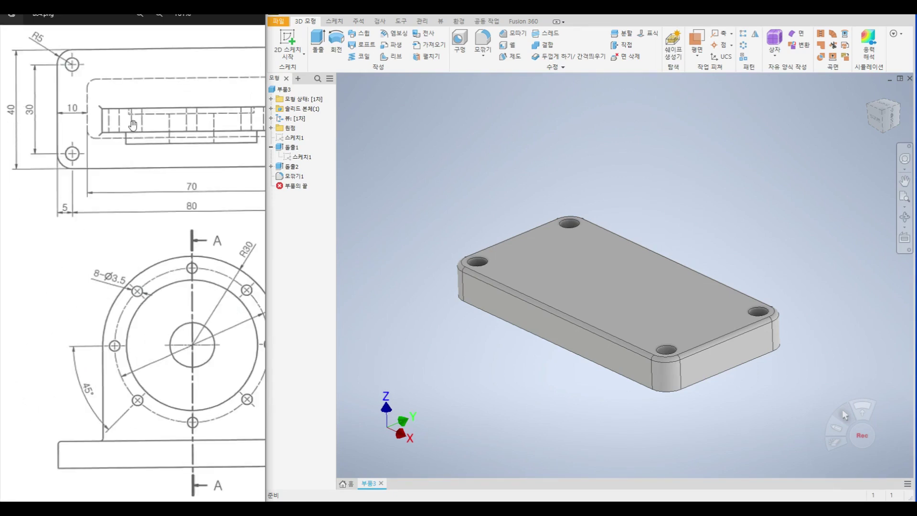
Create a work plane offset -20 mm from the base plate's long front side face.
{"action": "left_click", "coordinate": [697, 40]}
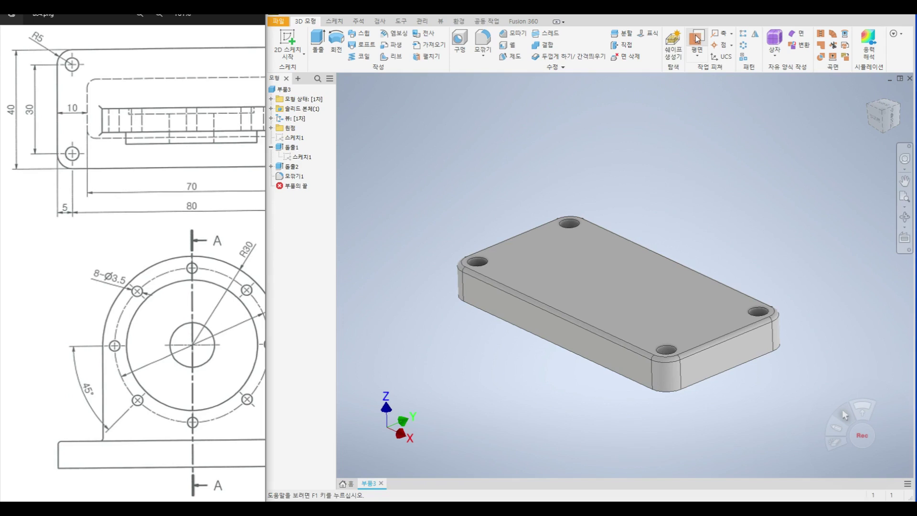
{"action": "left_click", "coordinate": [498, 297]}
{"action": "type", "text": "-20"}
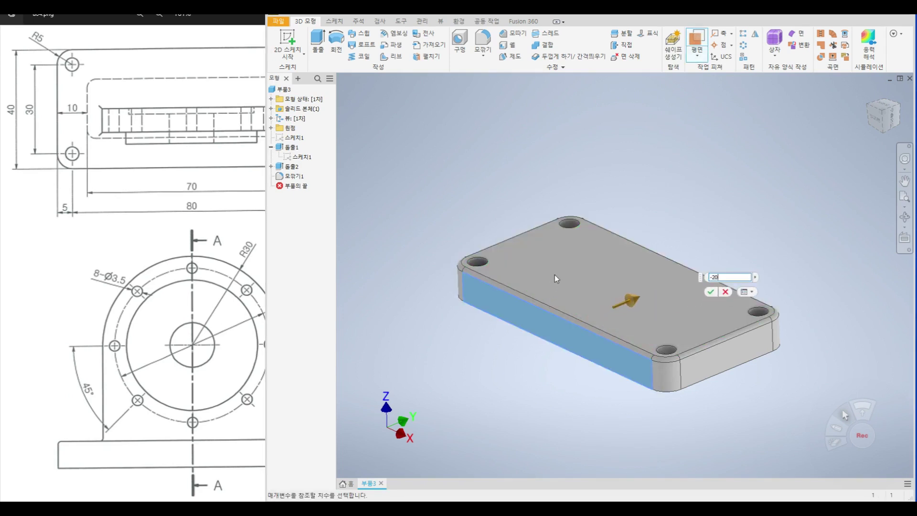
{"action": "key", "text": "Return"}
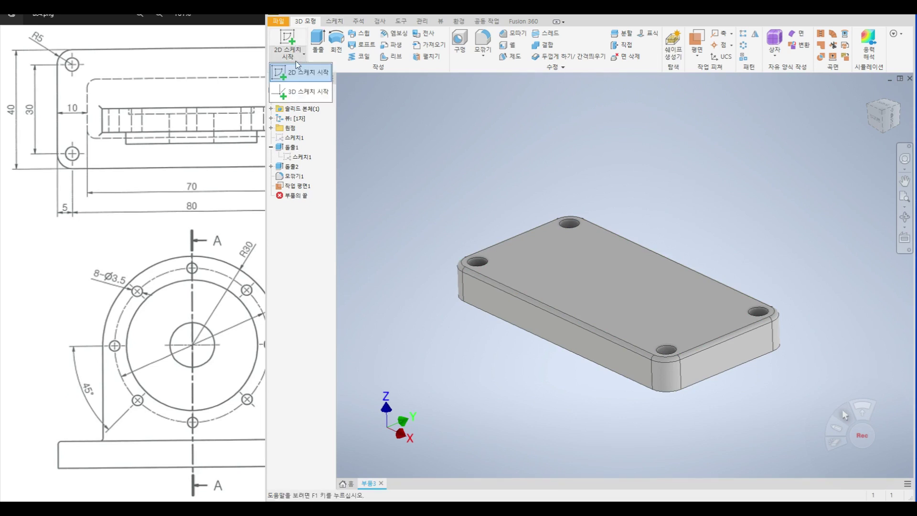
Start a 2D sketch on the offset work plane and slice the model graphics at the sketch plane.
{"action": "key", "text": "s"}
{"action": "left_click", "coordinate": [301, 190]}
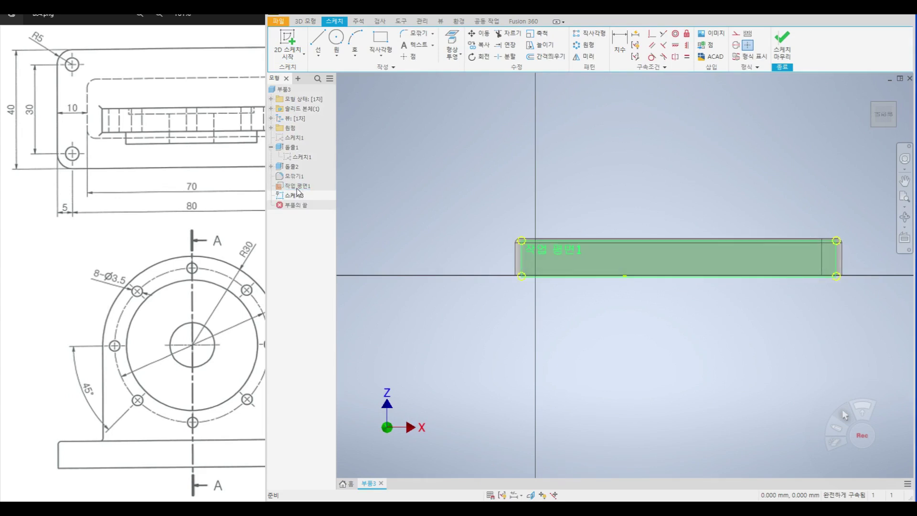
{"action": "middle_click_drag", "start_coordinate": [652, 320], "coordinate": [514, 279]}
Project the underside pocket's bottom edge into the sketch and offset it upward by about 27 mm.
{"action": "left_click_drag", "start_coordinate": [189, 234], "coordinate": [123, 220]}
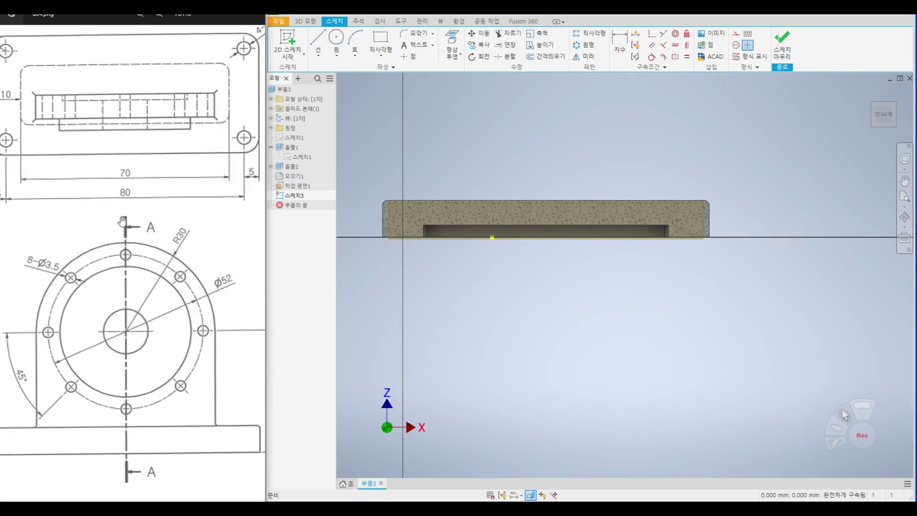
{"action": "scroll", "coordinate": [123, 220], "scroll_direction": "down", "scroll_amount": 5}
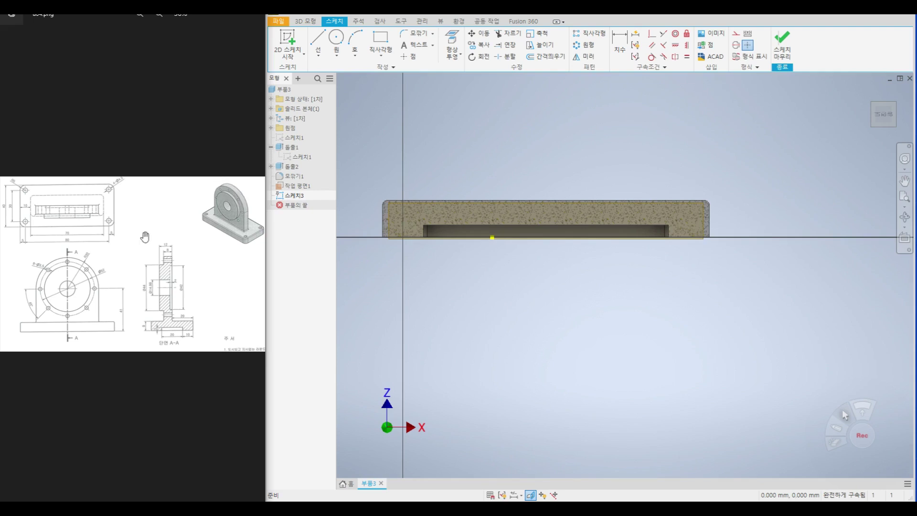
{"action": "scroll", "coordinate": [58, 310], "scroll_direction": "up", "scroll_amount": 4}
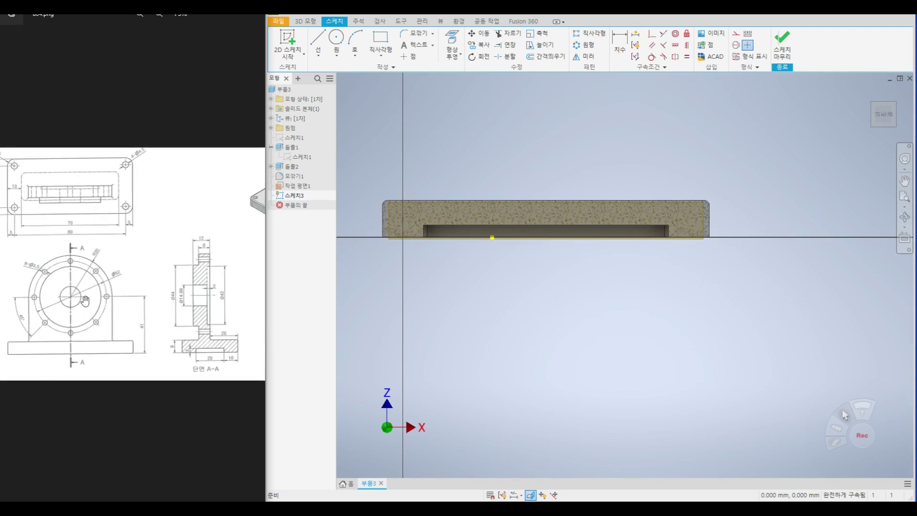
{"action": "scroll", "coordinate": [56, 363], "scroll_direction": "up", "scroll_amount": 1}
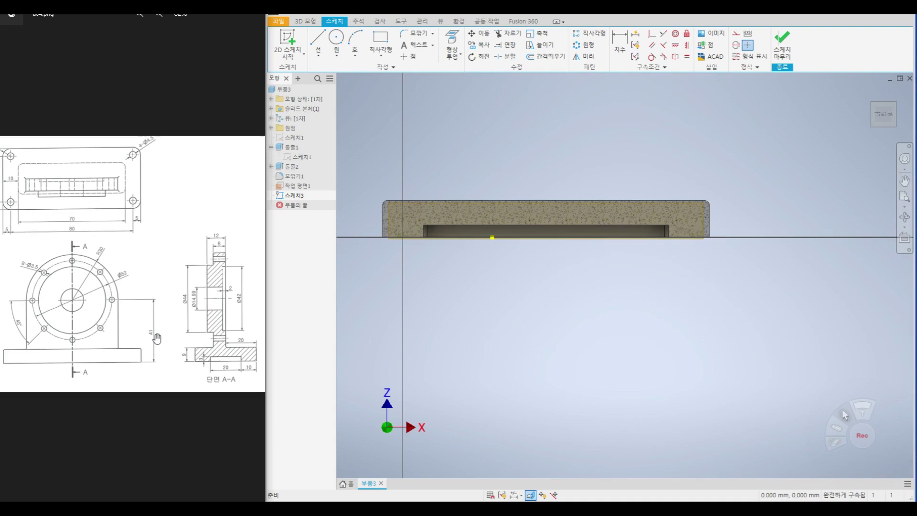
{"action": "scroll", "coordinate": [159, 323], "scroll_direction": "up", "scroll_amount": 2}
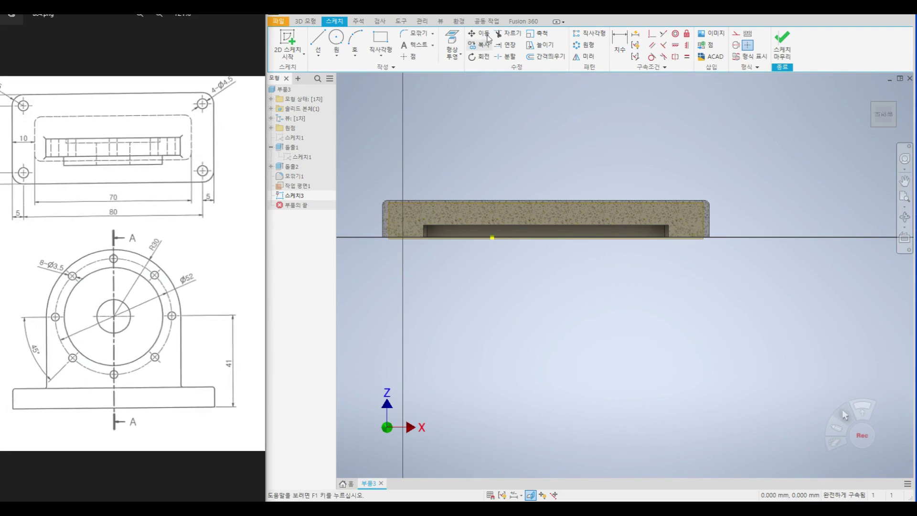
{"action": "left_click", "coordinate": [458, 58]}
{"action": "left_click", "coordinate": [472, 71]}
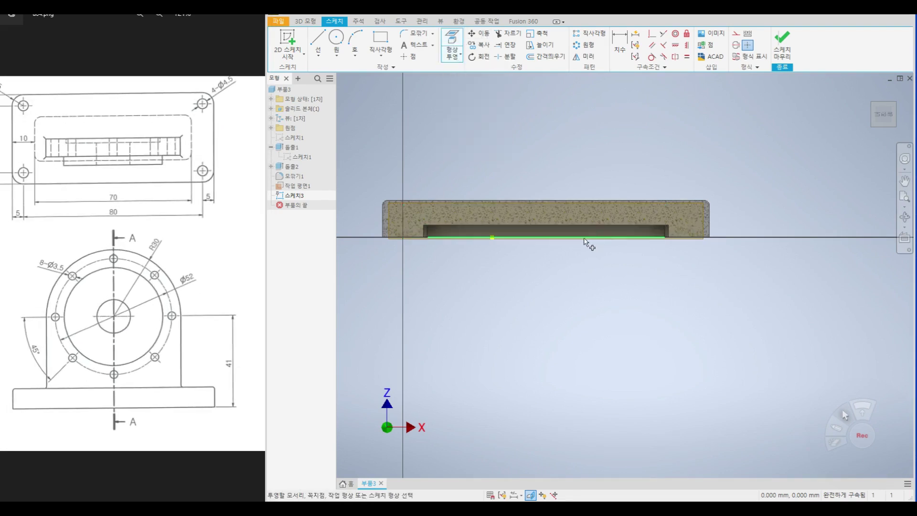
{"action": "left_click", "coordinate": [546, 57]}
{"action": "left_click", "coordinate": [564, 238]}
{"action": "right_click", "coordinate": [549, 162]}
{"action": "left_click", "coordinate": [628, 163]}
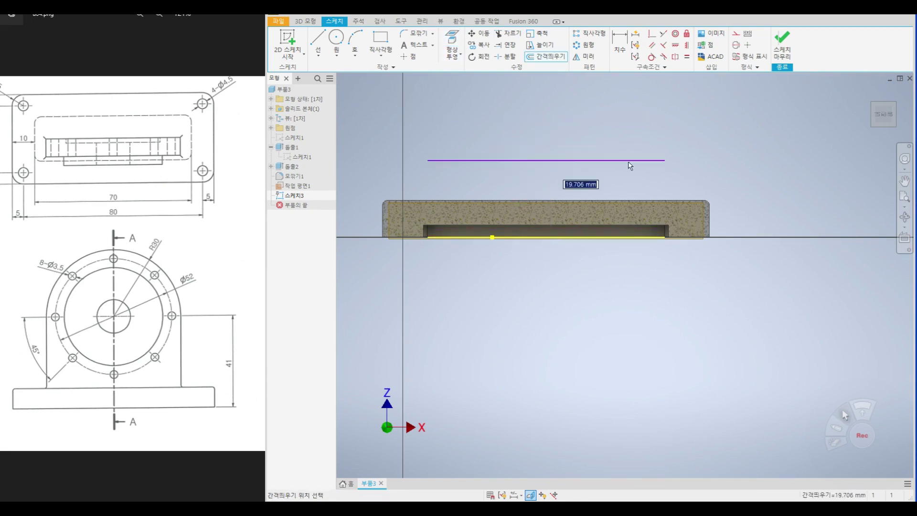
{"action": "left_click", "coordinate": [609, 127]}
Dimension the offset line 41 mm above the base plate's bottom edge.
{"action": "left_click", "coordinate": [620, 47]}
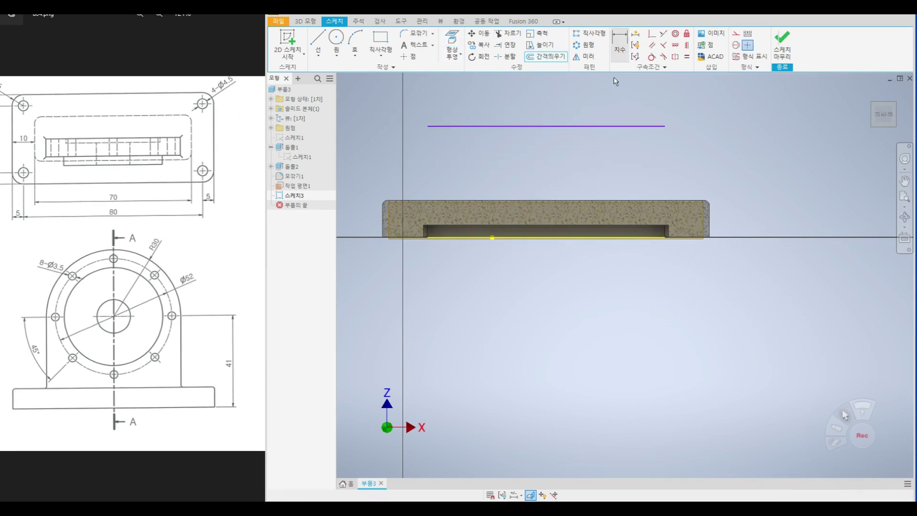
{"action": "left_click", "coordinate": [610, 127]}
{"action": "left_click", "coordinate": [615, 237]}
{"action": "left_click", "coordinate": [724, 177]}
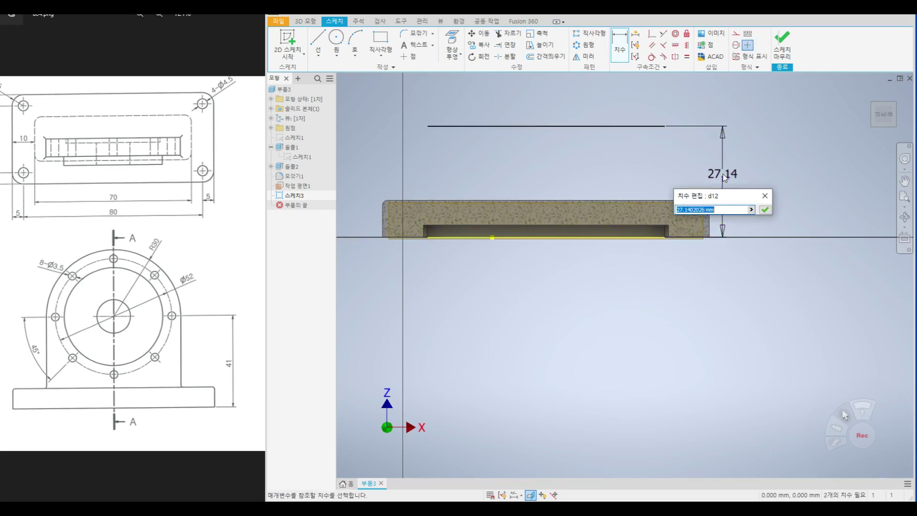
{"action": "type", "text": "41"}
{"action": "key", "text": "Return"}
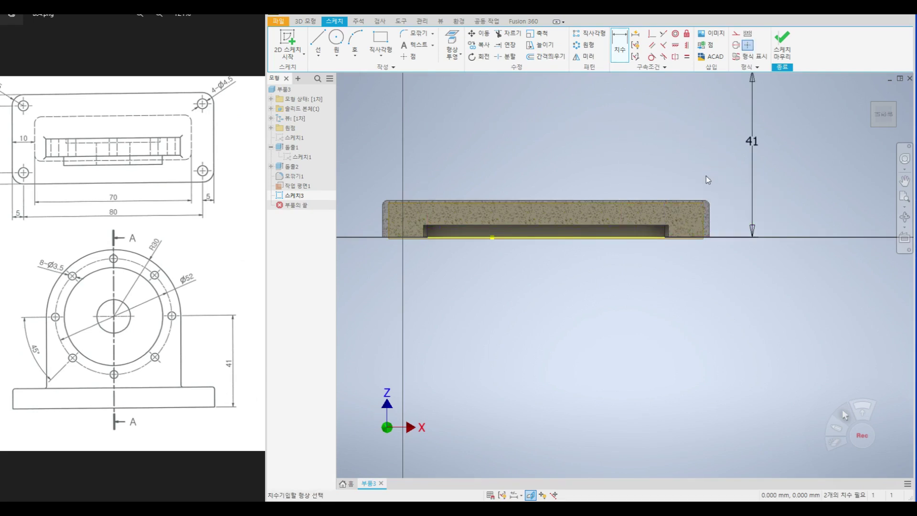
Draw two concentric circles, about 41 mm and 32 mm in diameter, centred on the midpoint of the offset line.
{"action": "mouse_move", "coordinate": [519, 198]}
{"action": "middle_mouse_down"}
{"action": "mouse_move", "coordinate": [508, 344]}
{"action": "mouse_move", "coordinate": [506, 303]}
{"action": "middle_mouse_up"}
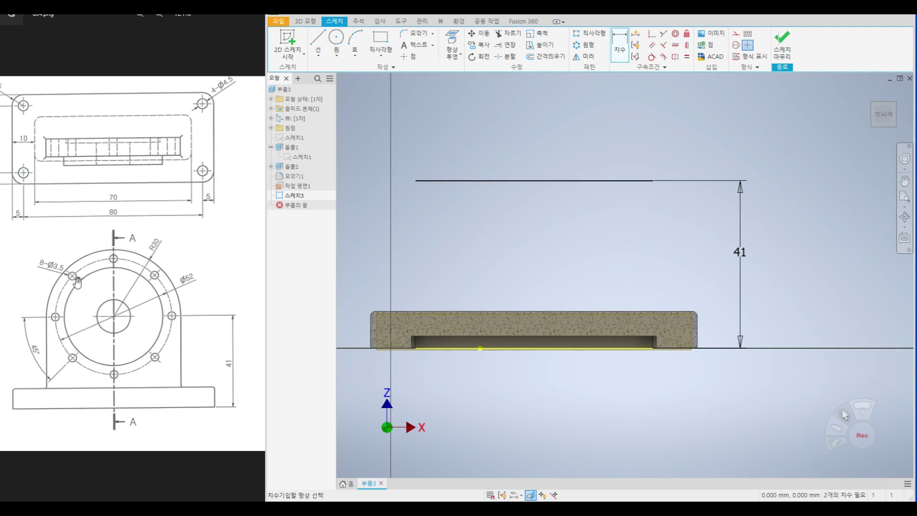
{"action": "left_click", "coordinate": [336, 38]}
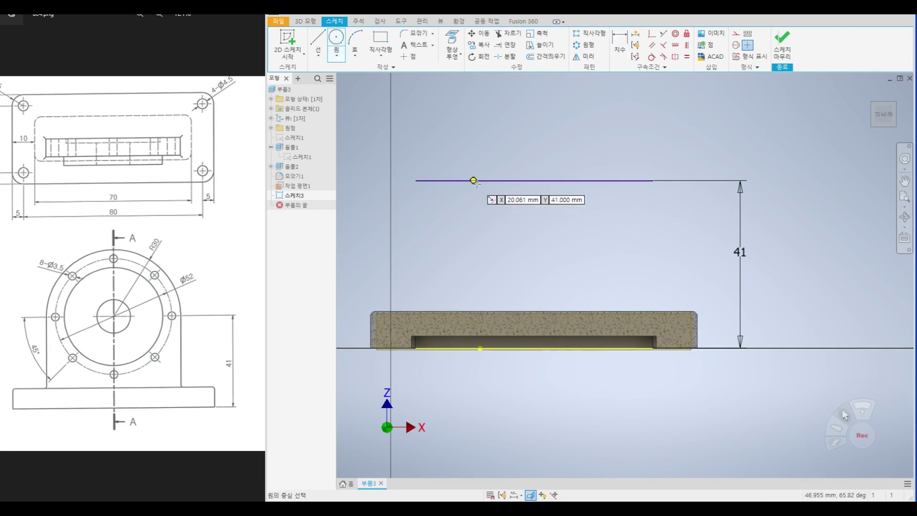
{"action": "left_click", "coordinate": [534, 181]}
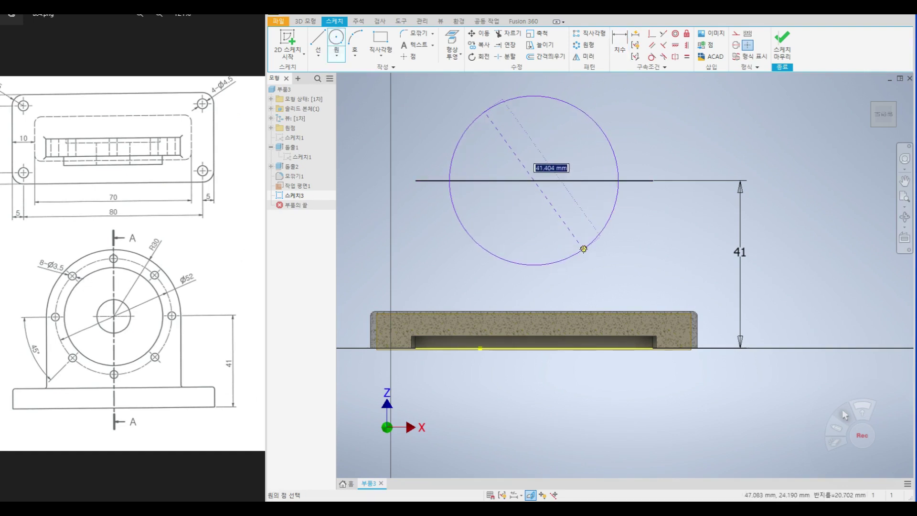
{"action": "left_click", "coordinate": [584, 249]}
{"action": "left_click", "coordinate": [534, 181]}
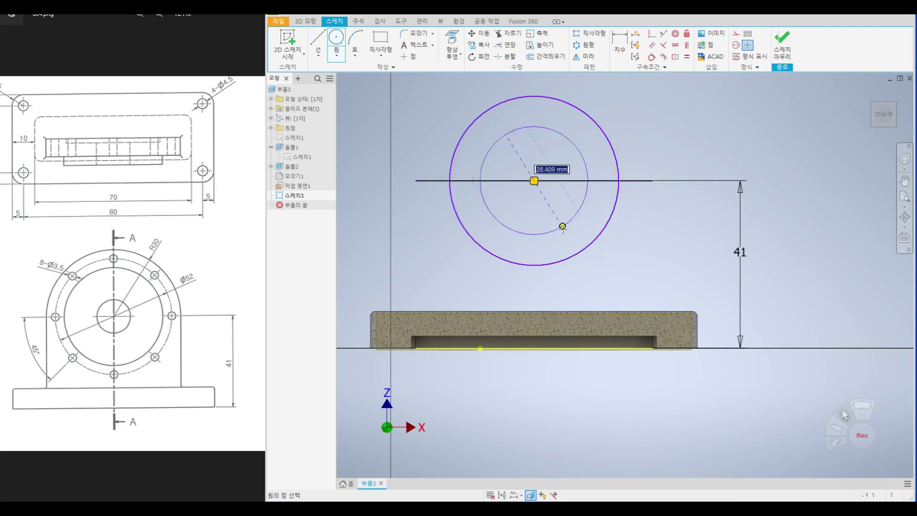
{"action": "left_click", "coordinate": [568, 237]}
Dimension the outer circle by radius and set it to 30 mm.
{"action": "left_click", "coordinate": [619, 43]}
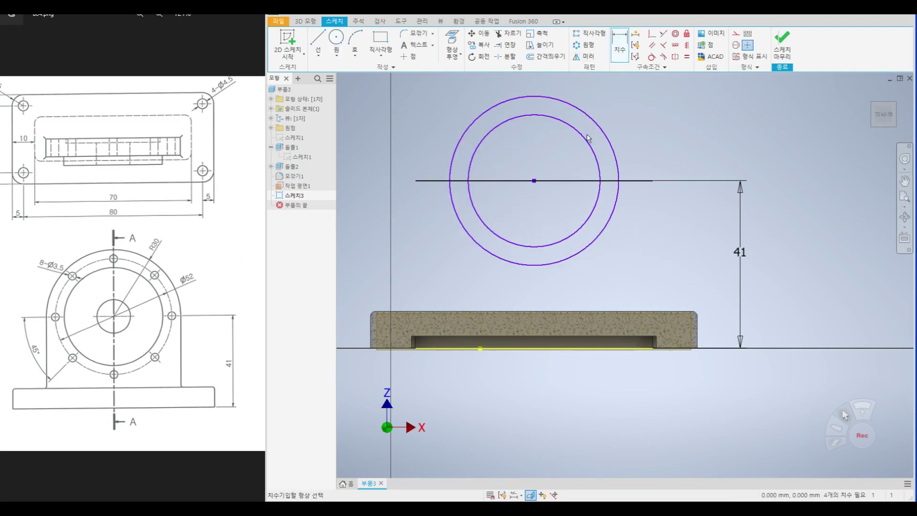
{"action": "left_click", "coordinate": [598, 128]}
{"action": "right_click", "coordinate": [641, 105]}
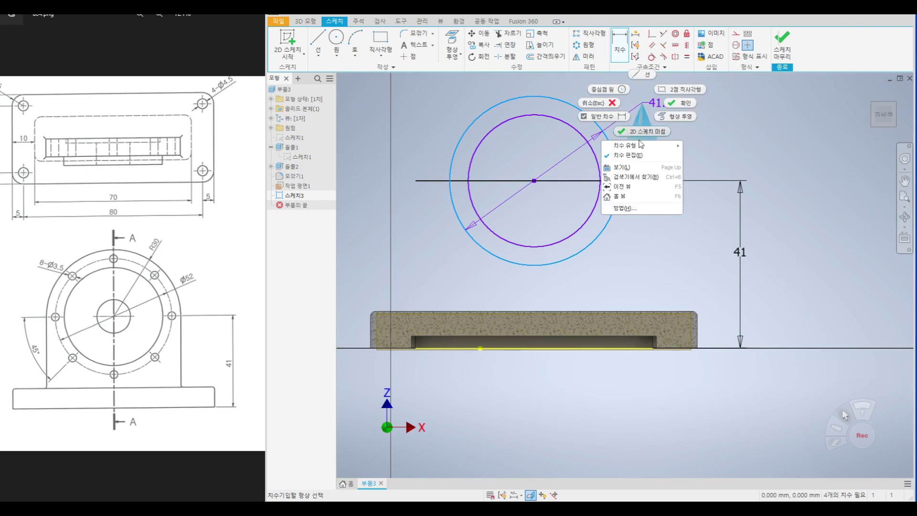
{"action": "mouse_move", "coordinate": [640, 148]}
{"action": "left_click", "coordinate": [705, 145]}
{"action": "left_click", "coordinate": [615, 104]}
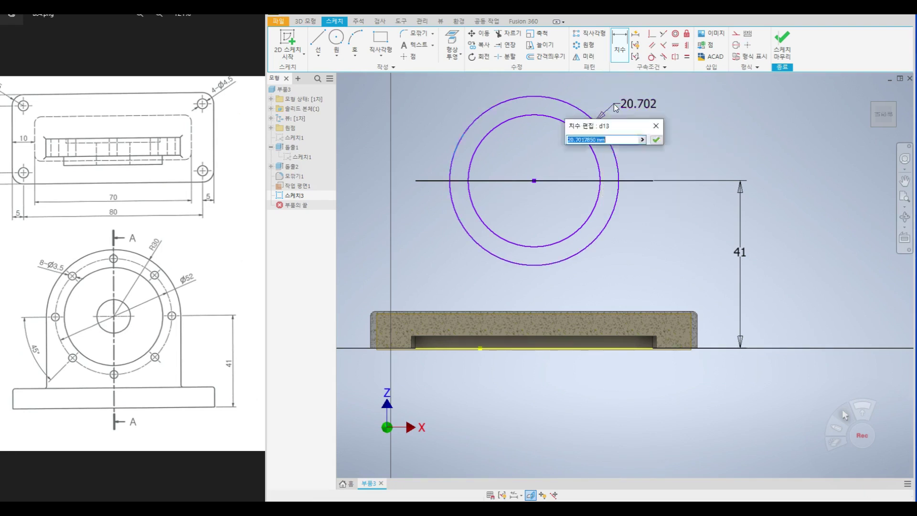
{"action": "type", "text": "30"}
{"action": "key", "text": "Return"}
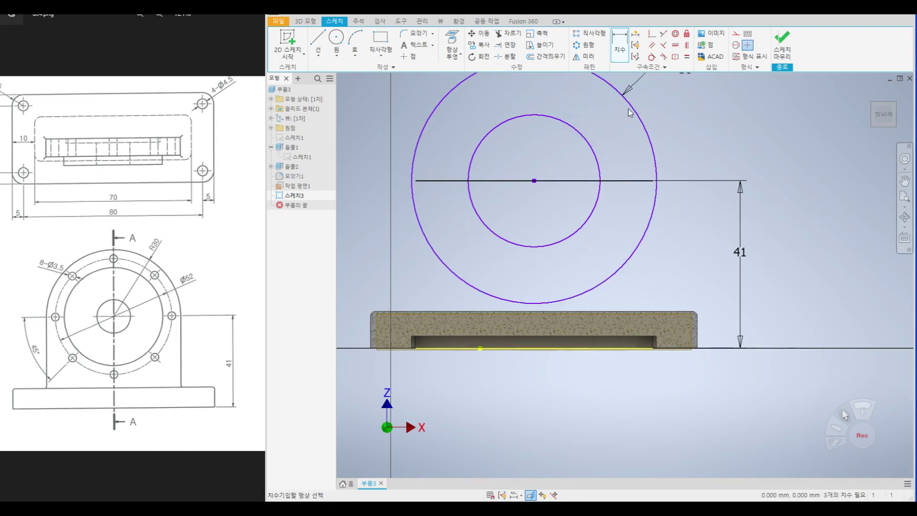
Dimension the inner circle's diameter as 52 mm for the bolt circle.
{"action": "left_click", "coordinate": [589, 139]}
{"action": "left_click", "coordinate": [611, 134]}
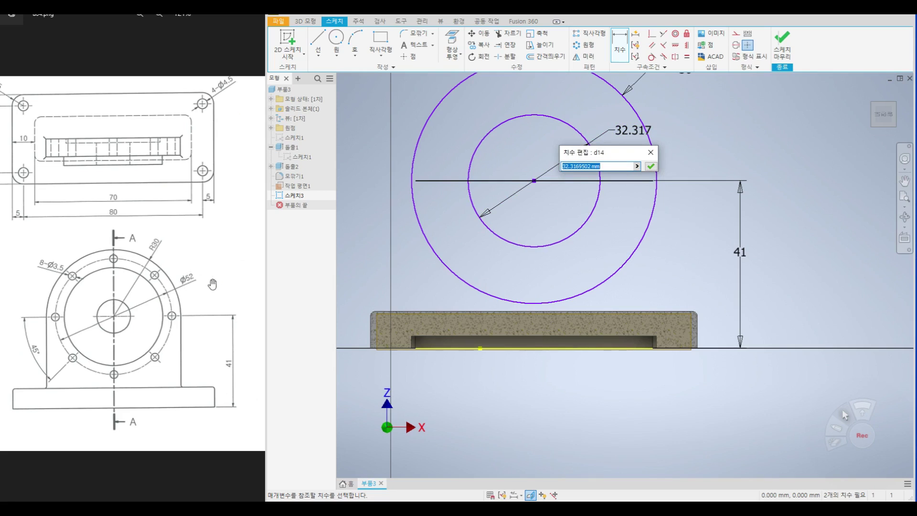
{"action": "type", "text": "52"}
{"action": "key", "text": "Return"}
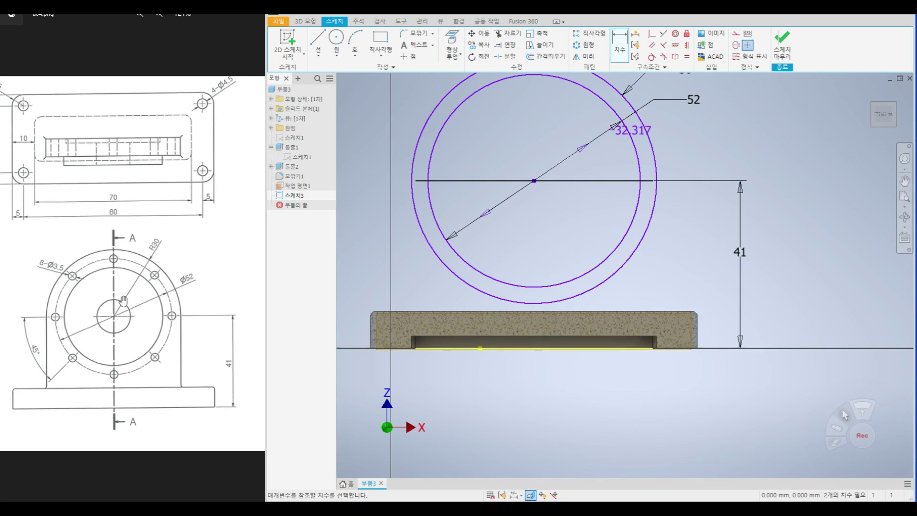
Draw two more circles inside the 52 mm circle on the same centre, about 30 mm and 18.5 mm in diameter.
{"action": "scroll", "coordinate": [124, 301], "scroll_direction": "down", "scroll_amount": 3}
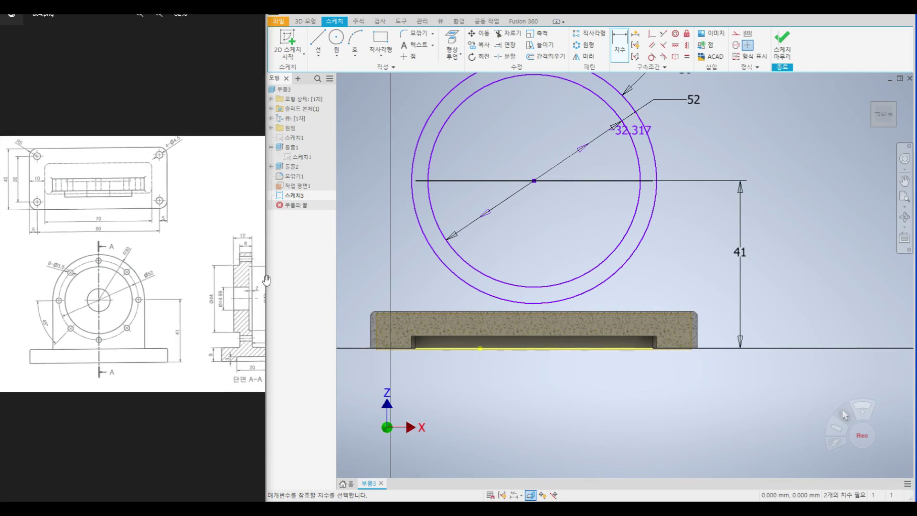
{"action": "scroll", "coordinate": [269, 278], "scroll_direction": "up", "scroll_amount": 1}
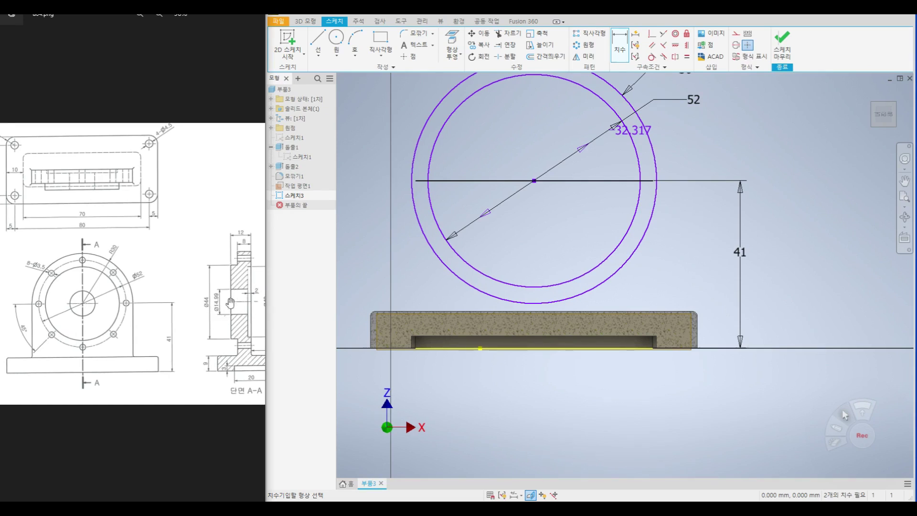
{"action": "left_click", "coordinate": [336, 38]}
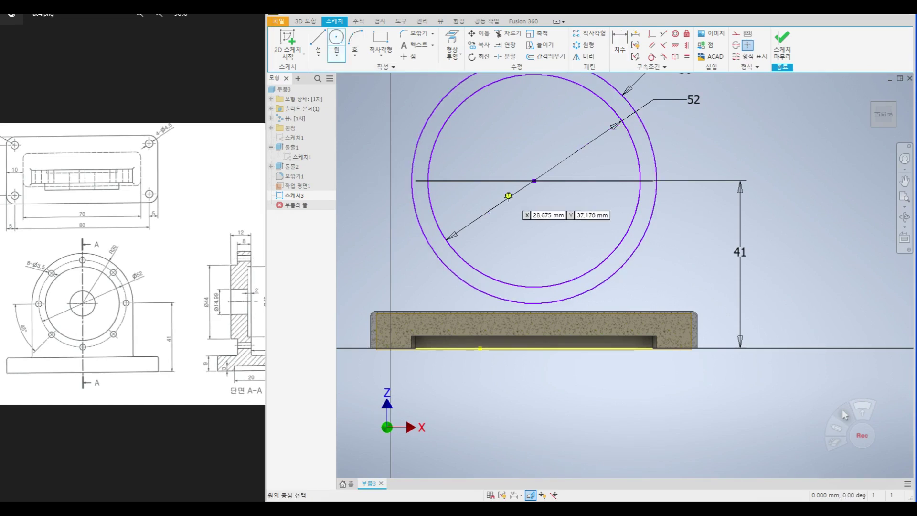
{"action": "left_click", "coordinate": [534, 181]}
{"action": "left_click", "coordinate": [585, 211]}
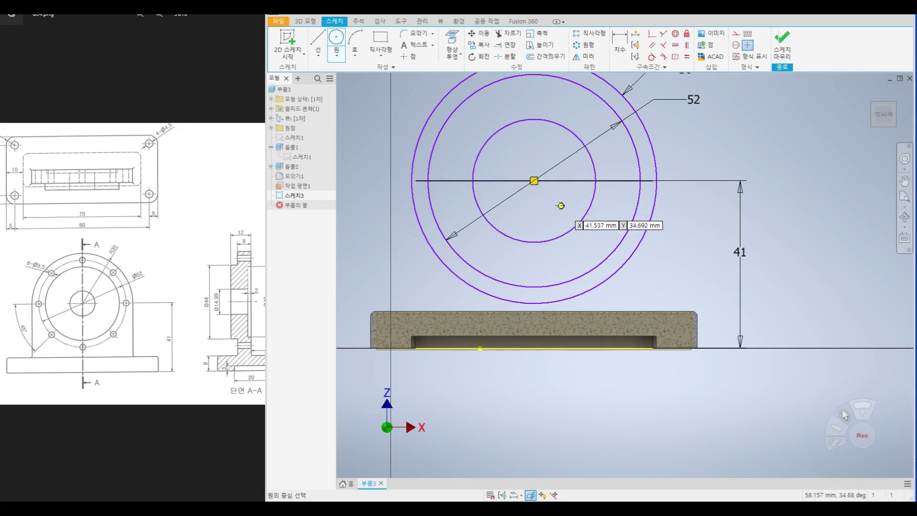
{"action": "left_click", "coordinate": [534, 181]}
{"action": "left_click", "coordinate": [547, 216]}
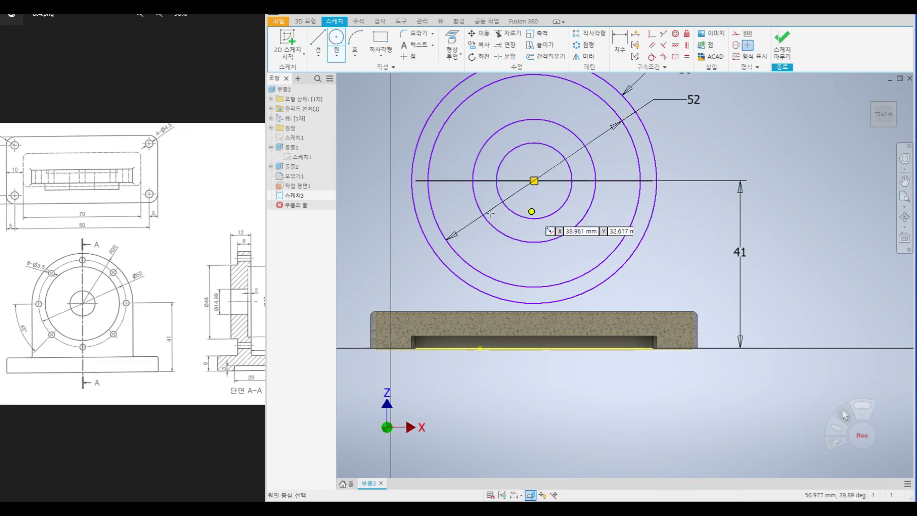
Check the boss diameter in the drawing's section A-A and dimension the larger new circle's diameter as 44 mm.
{"action": "scroll", "coordinate": [211, 299], "scroll_direction": "up", "scroll_amount": 2}
{"action": "scroll", "coordinate": [211, 298], "scroll_direction": "up", "scroll_amount": 2}
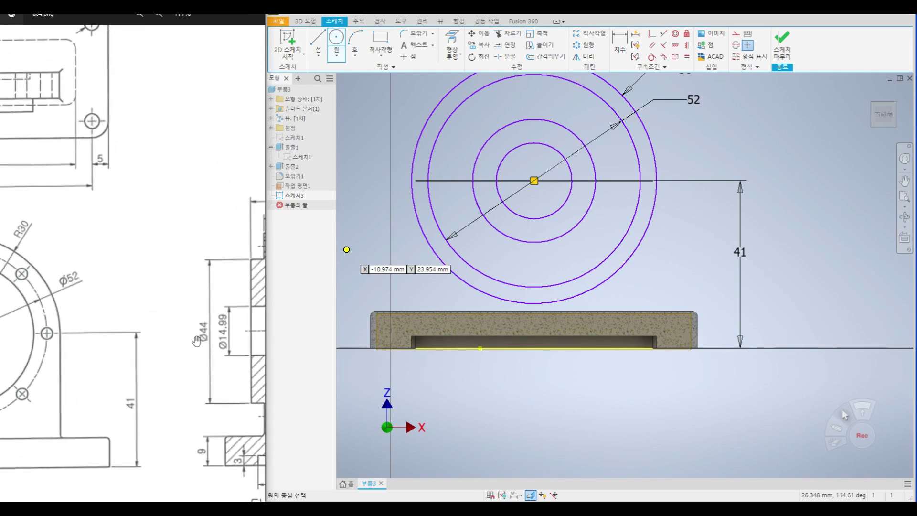
{"action": "scroll", "coordinate": [225, 349], "scroll_direction": "down", "scroll_amount": 5}
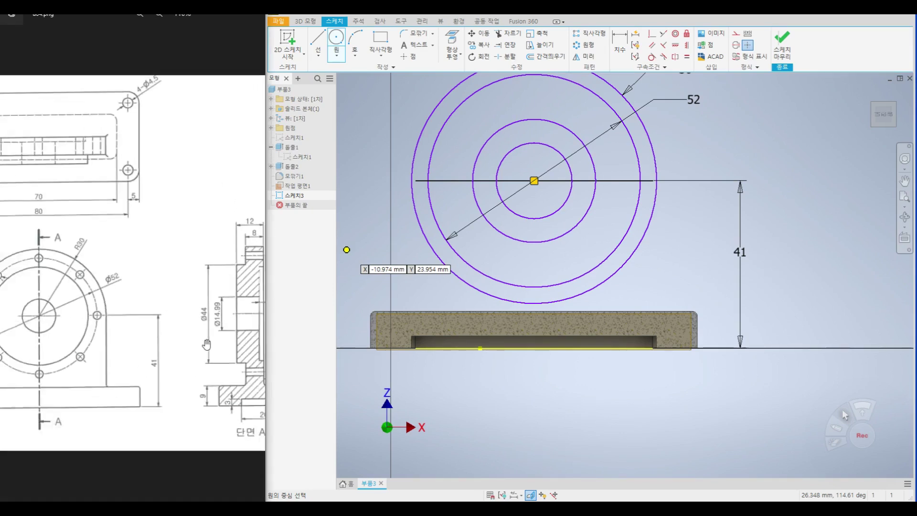
{"action": "scroll", "coordinate": [220, 179], "scroll_direction": "up", "scroll_amount": 2}
{"action": "scroll", "coordinate": [220, 179], "scroll_direction": "up", "scroll_amount": 1}
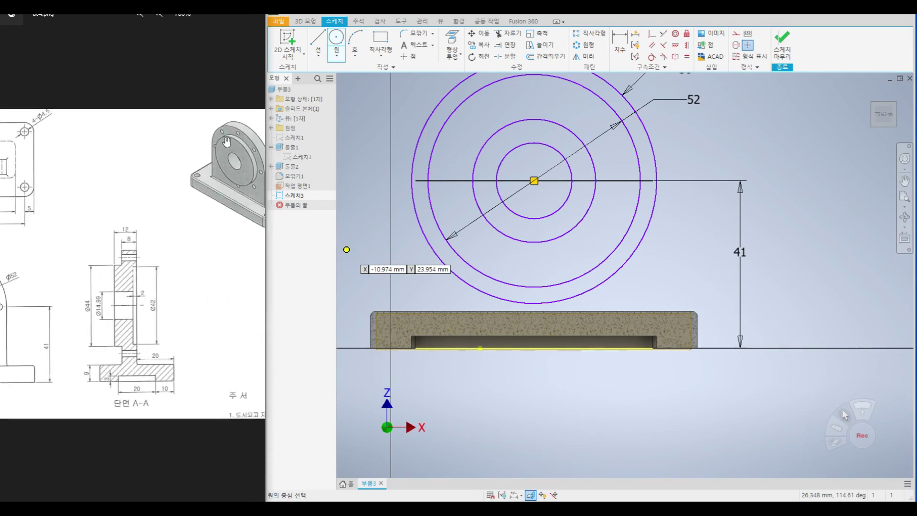
{"action": "left_click", "coordinate": [620, 44]}
{"action": "left_click", "coordinate": [594, 160]}
{"action": "left_click", "coordinate": [617, 151]}
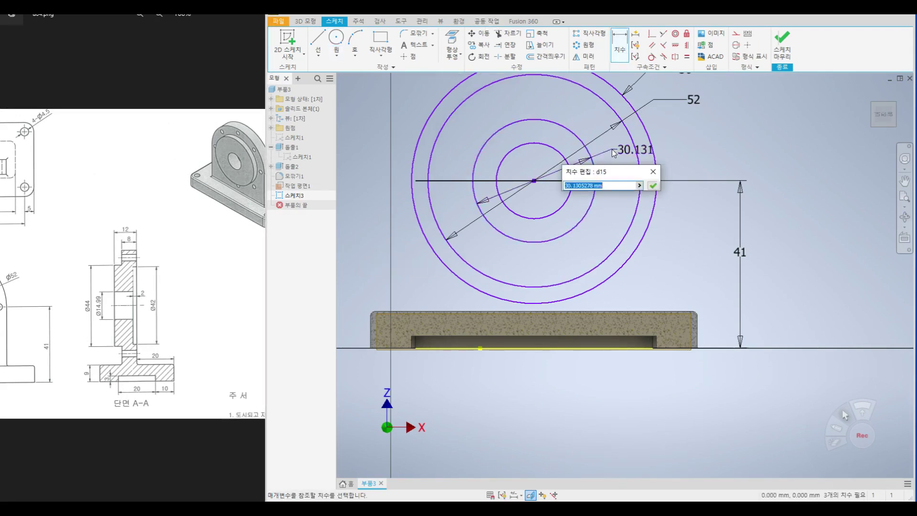
{"action": "type", "text": "44"}
{"action": "key", "text": "Return"}
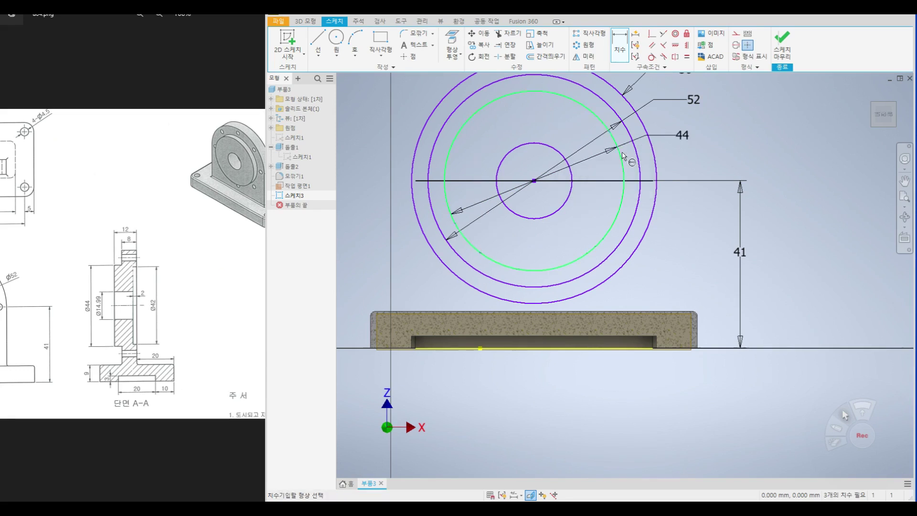
Dimension the innermost circle's diameter as 14.99 mm for the central bore.
{"action": "left_click", "coordinate": [556, 149]}
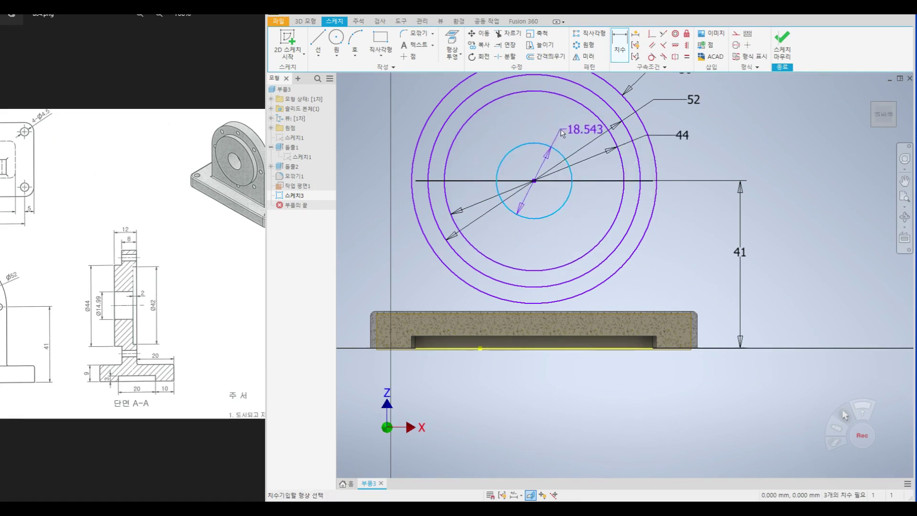
{"action": "left_click", "coordinate": [562, 133]}
{"action": "type", "text": "14.99"}
{"action": "key", "text": "Return"}
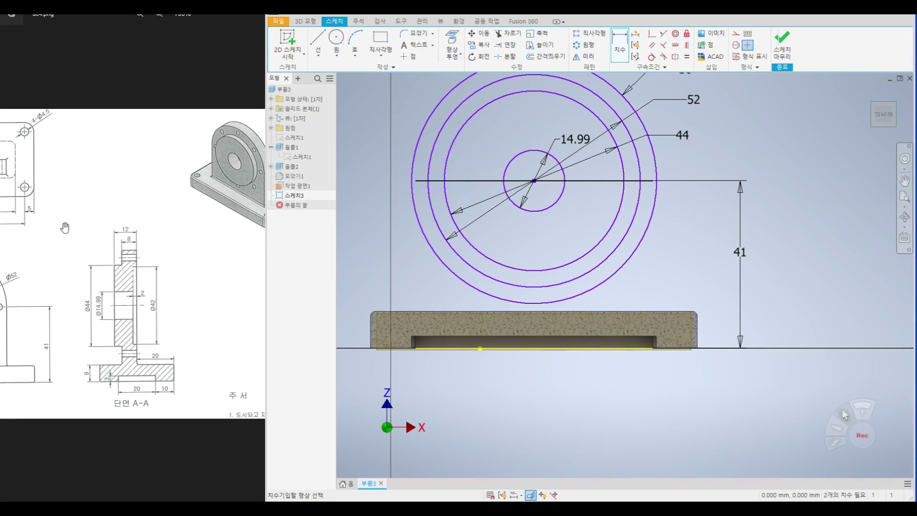
Examine the reference drawing's front, section A-A and isometric views for the remaining shape of the upright flange.
{"action": "left_click_drag", "start_coordinate": [65, 228], "coordinate": [172, 228]}
{"action": "scroll", "coordinate": [170, 228], "scroll_direction": "down", "scroll_amount": 1}
{"action": "scroll", "coordinate": [110, 323], "scroll_direction": "down", "scroll_amount": 1}
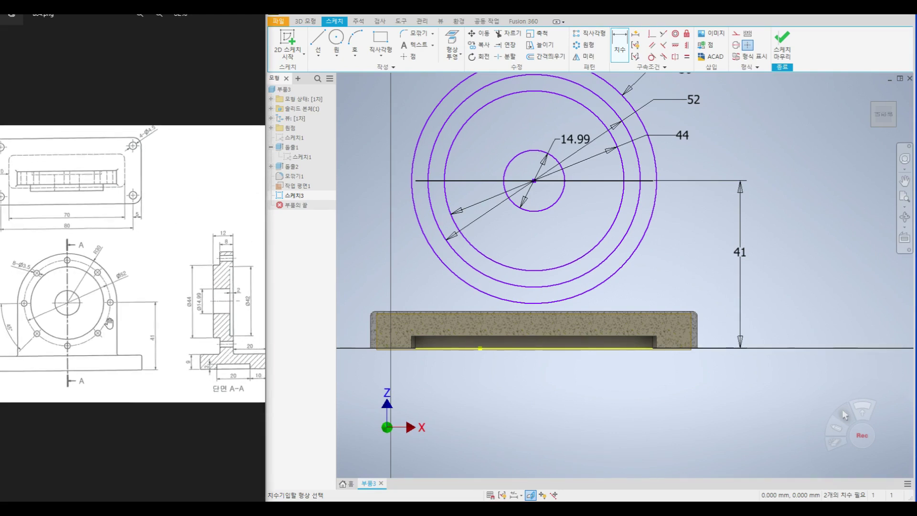
{"action": "scroll", "coordinate": [109, 323], "scroll_direction": "down", "scroll_amount": 2}
{"action": "left_click_drag", "start_coordinate": [94, 216], "coordinate": [60, 216]}
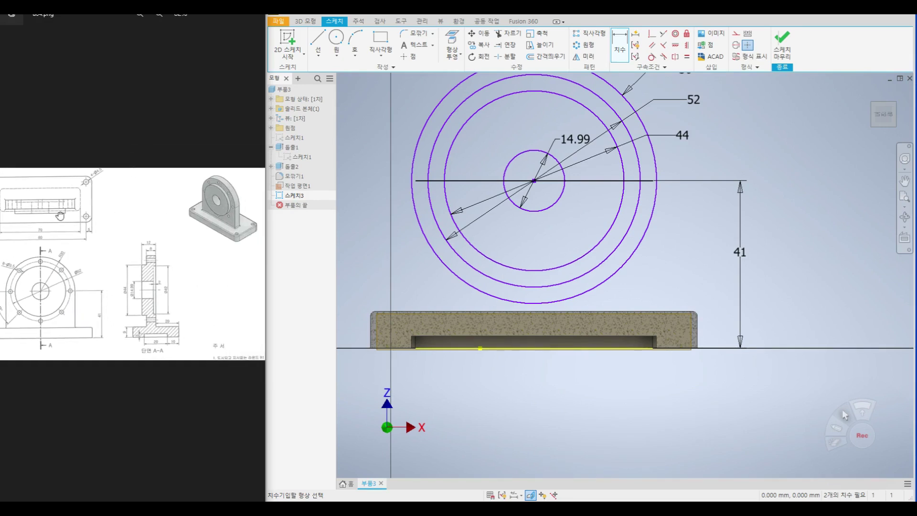
{"action": "scroll", "coordinate": [239, 258], "scroll_direction": "up", "scroll_amount": 3}
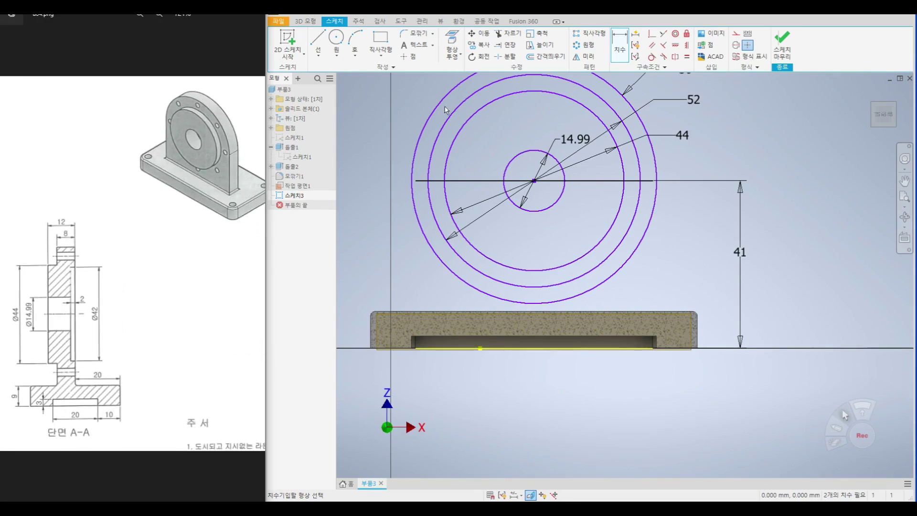
Draw a vertical line about 34.5 mm long from the outer circle's left quadrant down into the base plate.
{"action": "left_click", "coordinate": [316, 40]}
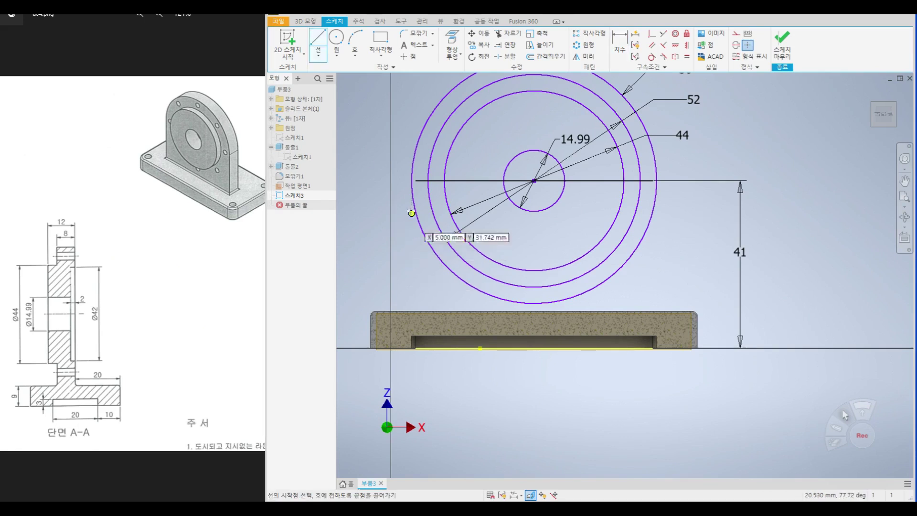
{"action": "left_click", "coordinate": [411, 181]}
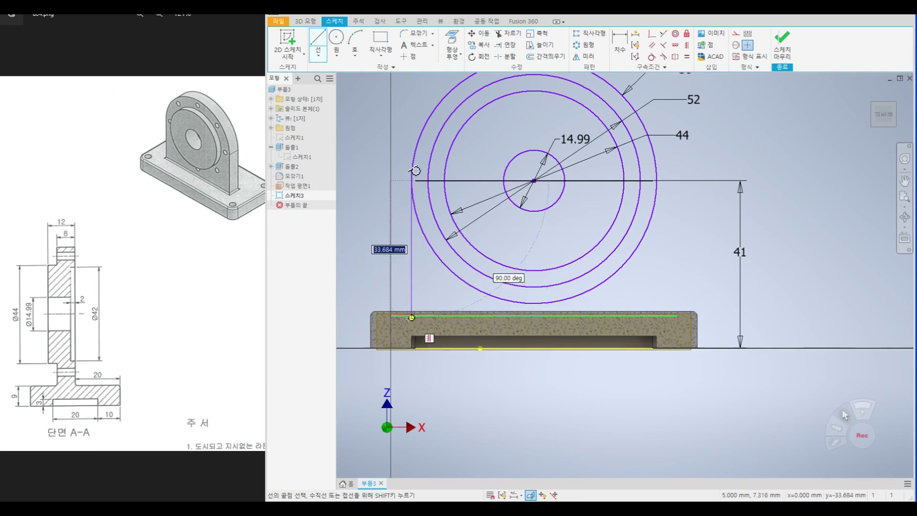
{"action": "left_click", "coordinate": [412, 321]}
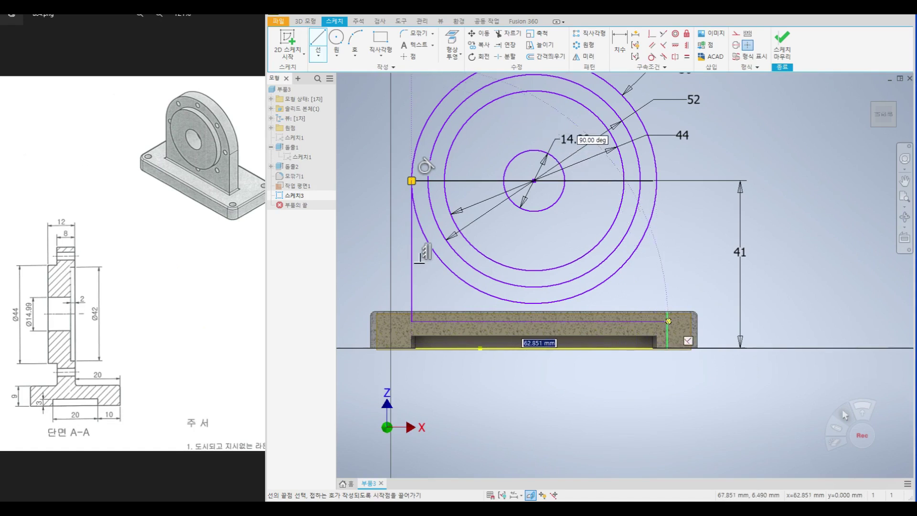
{"action": "right_click", "coordinate": [660, 298]}
{"action": "left_click", "coordinate": [676, 301]}
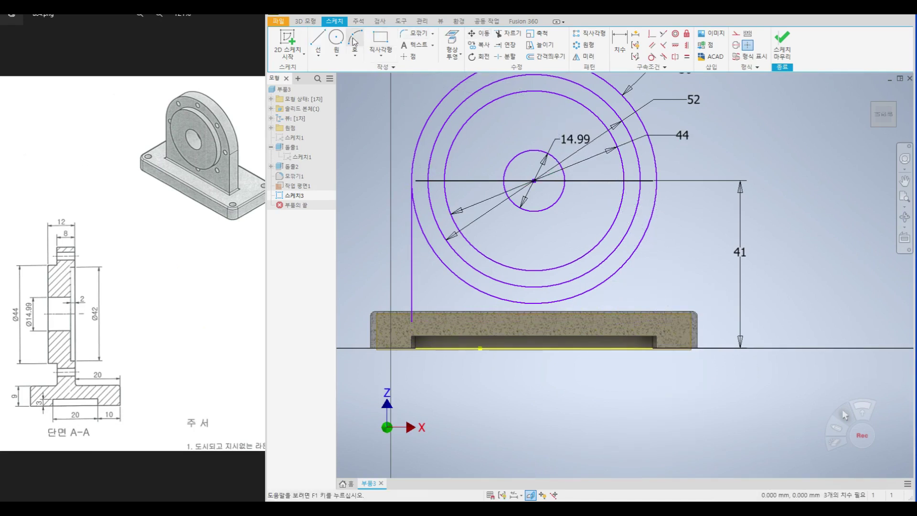
Draw a matching vertical line from the outer circle's right quadrant and join both lower ends with a horizontal line inside the base.
{"action": "left_click", "coordinate": [657, 180]}
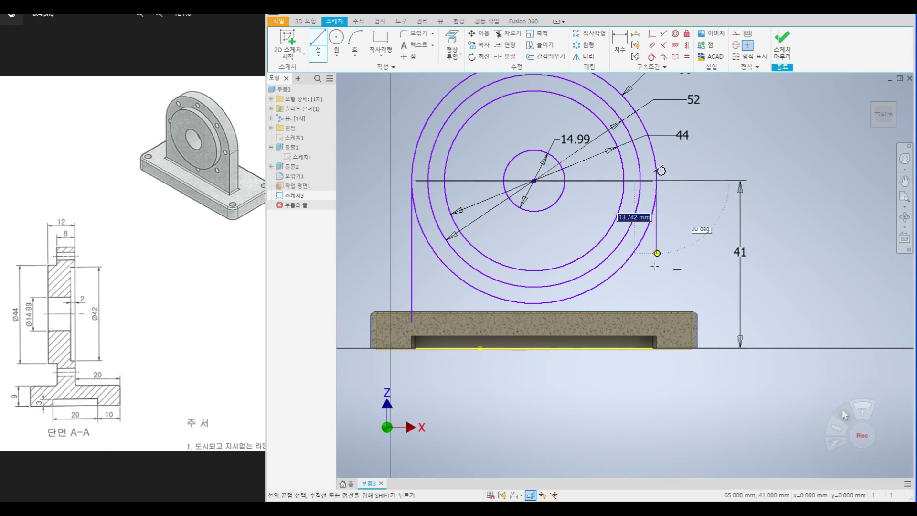
{"action": "left_click", "coordinate": [657, 321]}
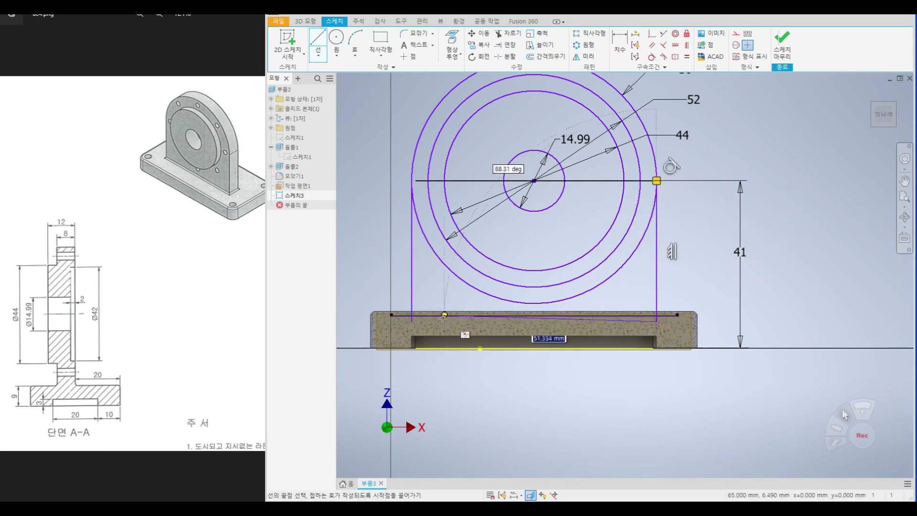
{"action": "left_click", "coordinate": [411, 321]}
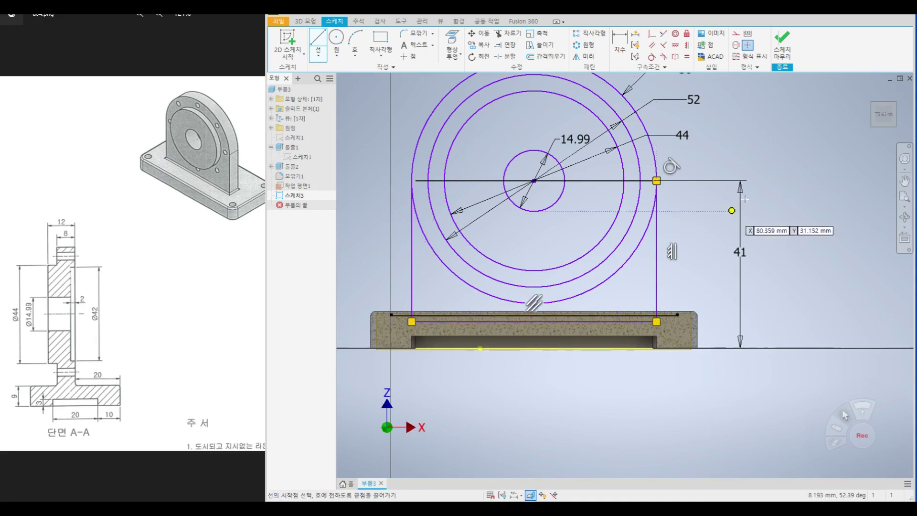
{"action": "right_click", "coordinate": [771, 186]}
{"action": "left_click", "coordinate": [802, 173]}
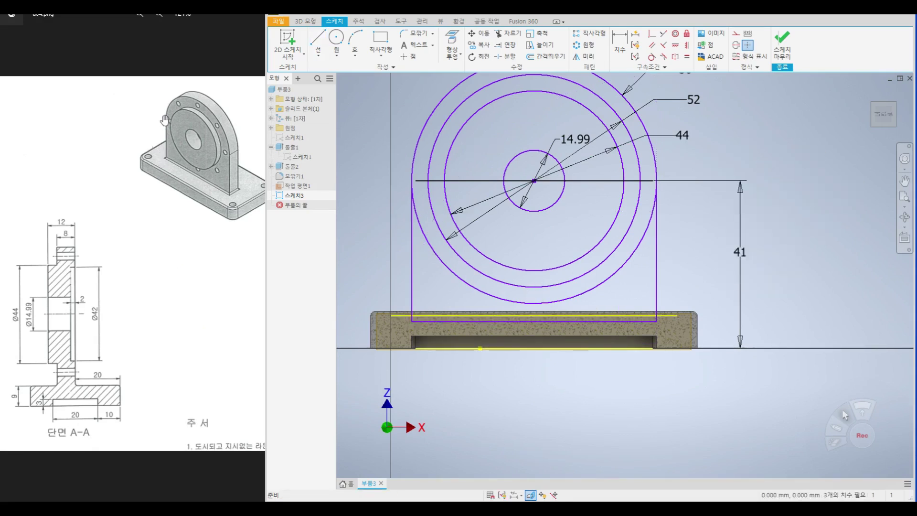
Trim away the outer circle's lower arc between the two vertical lines.
{"action": "left_click", "coordinate": [509, 33]}
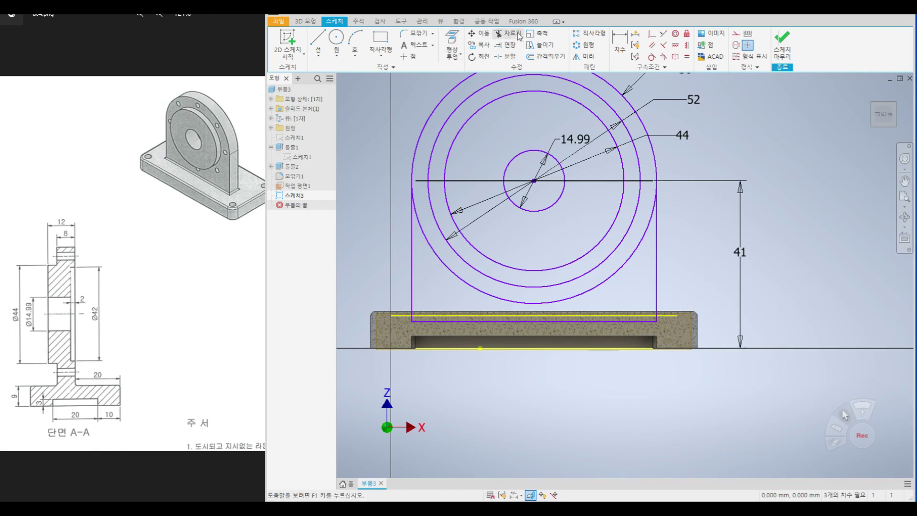
{"action": "left_click", "coordinate": [606, 278]}
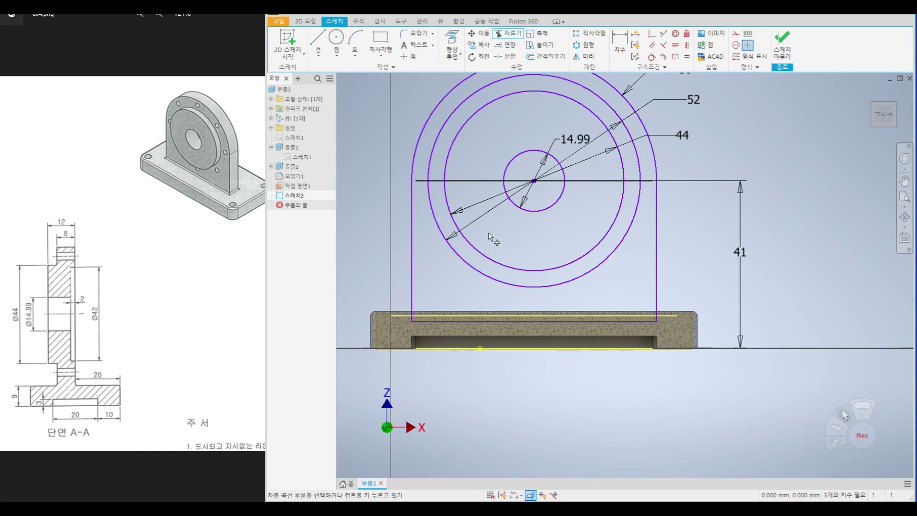
{"action": "scroll", "coordinate": [491, 236], "scroll_direction": "down", "scroll_amount": 2}
{"action": "right_click", "coordinate": [663, 160]}
{"action": "left_click", "coordinate": [694, 161]}
{"action": "scroll", "coordinate": [96, 239], "scroll_direction": "down", "scroll_amount": 2}
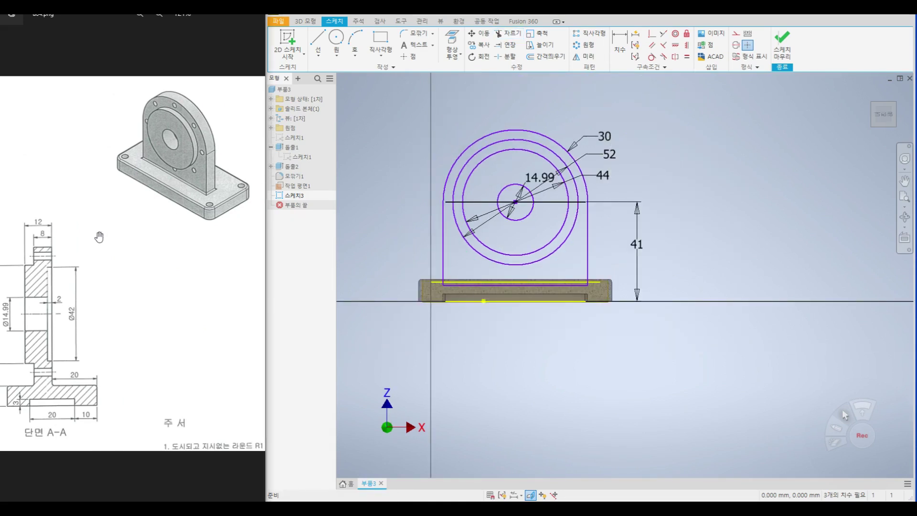
Compare the flange profile with the drawing's section A-A and isometric view and finish the sketch.
{"action": "scroll", "coordinate": [77, 368], "scroll_direction": "up", "scroll_amount": 1}
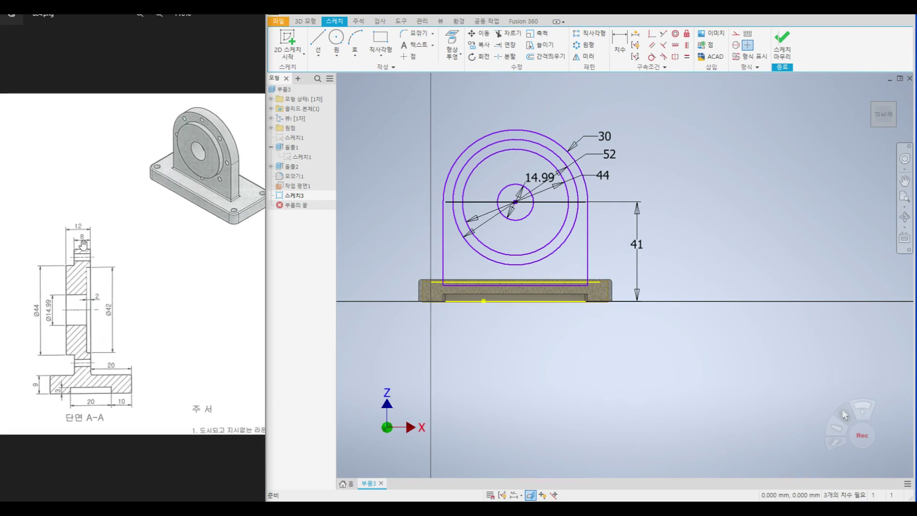
{"action": "scroll", "coordinate": [215, 102], "scroll_direction": "up", "scroll_amount": 5}
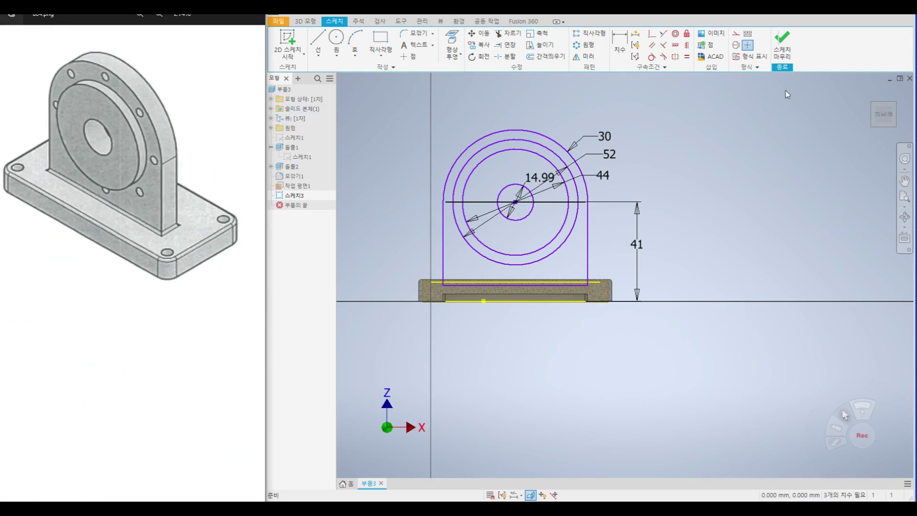
{"action": "left_click", "coordinate": [783, 46]}
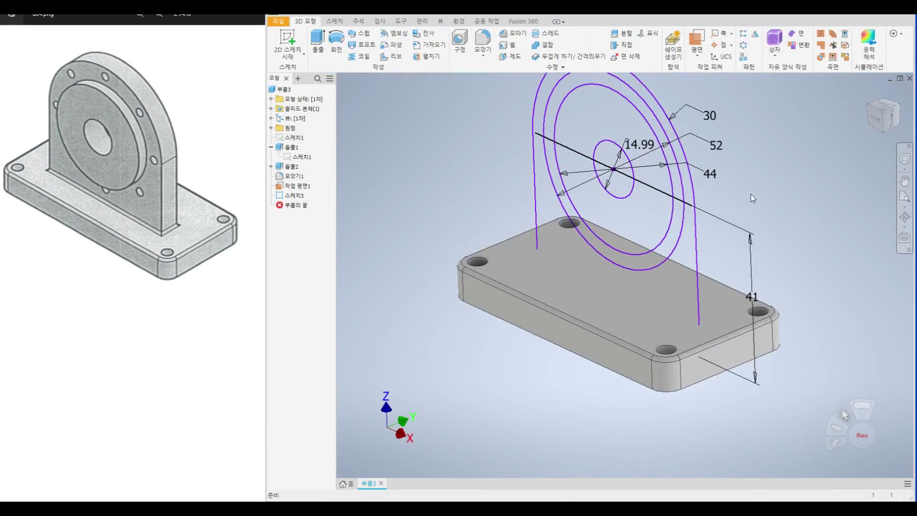
Extrude all regions of the flange profile except the central bore 8 mm in the default direction.
{"action": "left_click", "coordinate": [317, 42]}
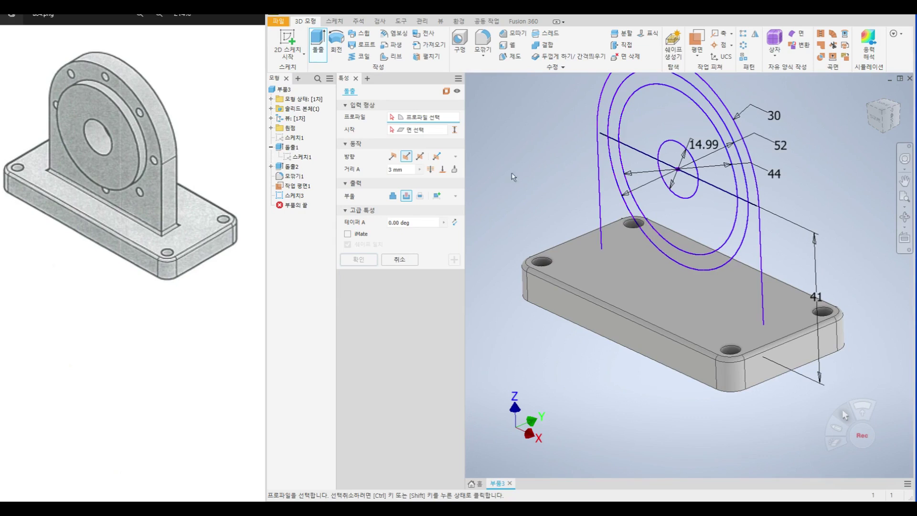
{"action": "left_click", "coordinate": [134, 155]}
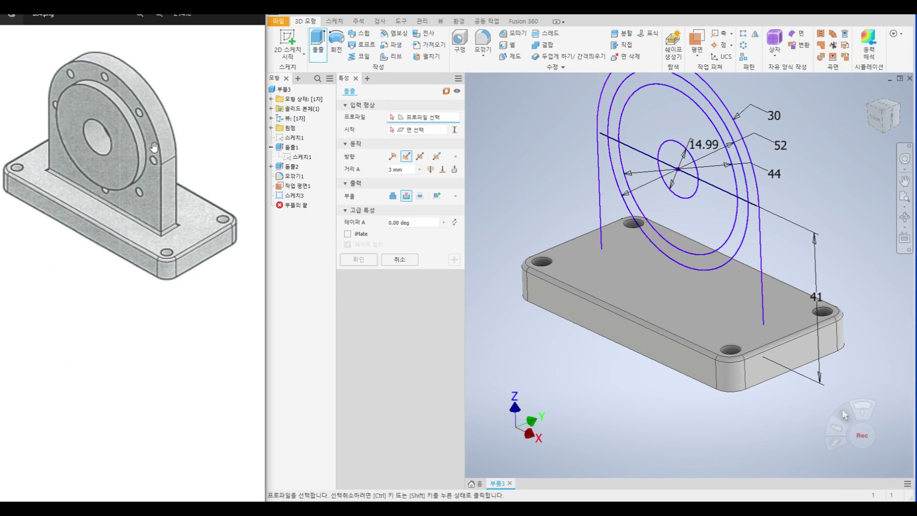
{"action": "scroll", "coordinate": [154, 146], "scroll_direction": "down", "scroll_amount": 5}
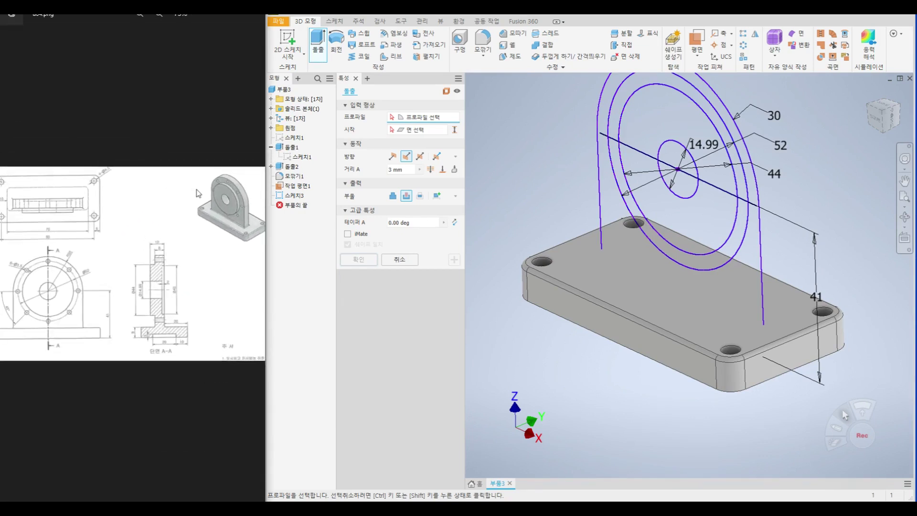
{"action": "scroll", "coordinate": [170, 300], "scroll_direction": "up", "scroll_amount": 1}
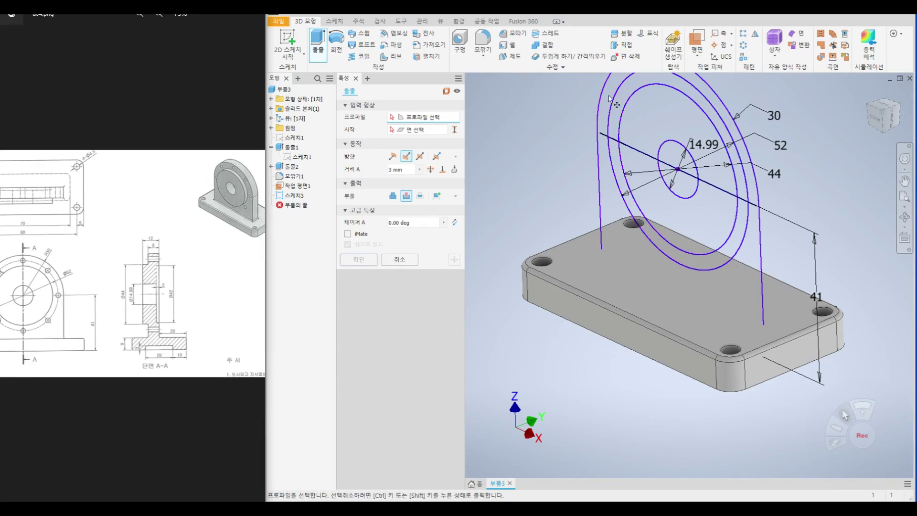
{"action": "left_click", "coordinate": [629, 106]}
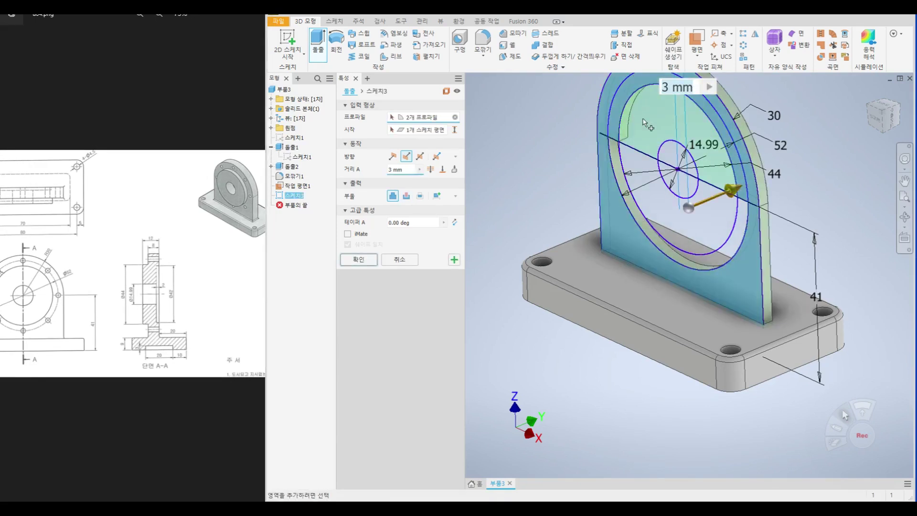
{"action": "left_click", "coordinate": [654, 169]}
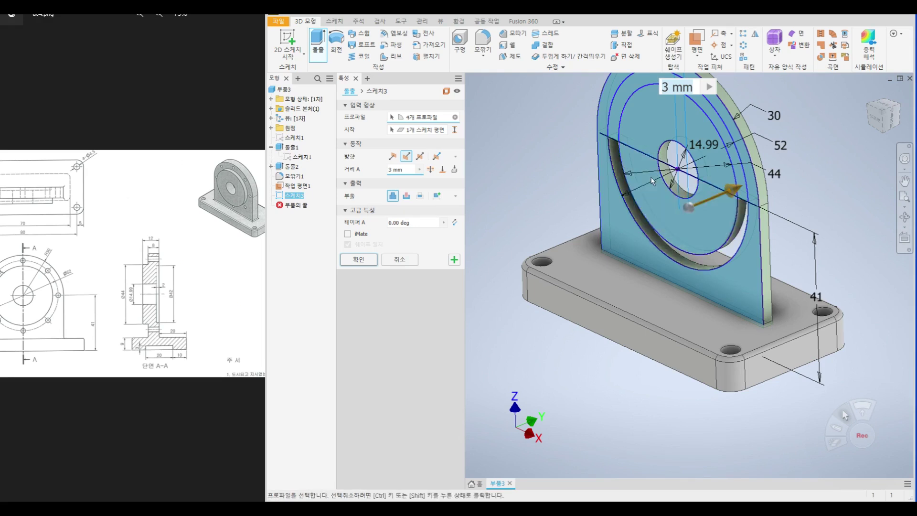
{"action": "left_click", "coordinate": [705, 266]}
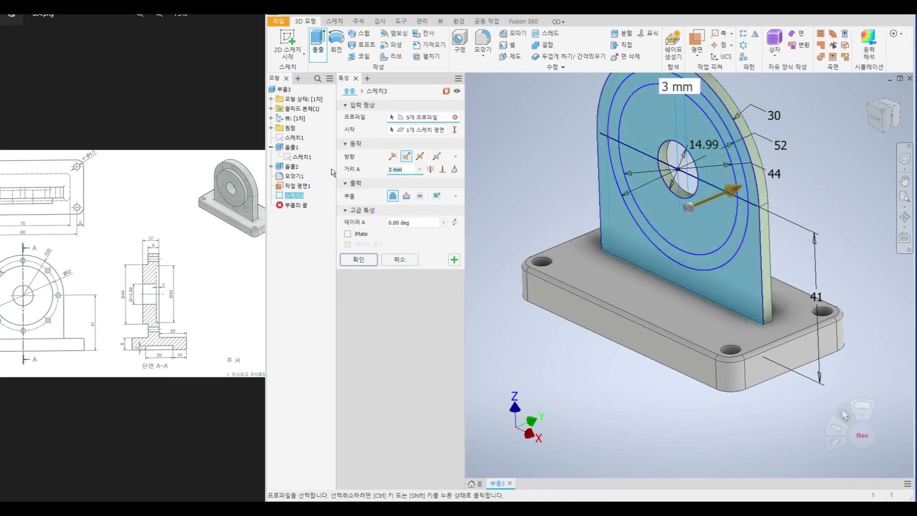
{"action": "type", "text": "8"}
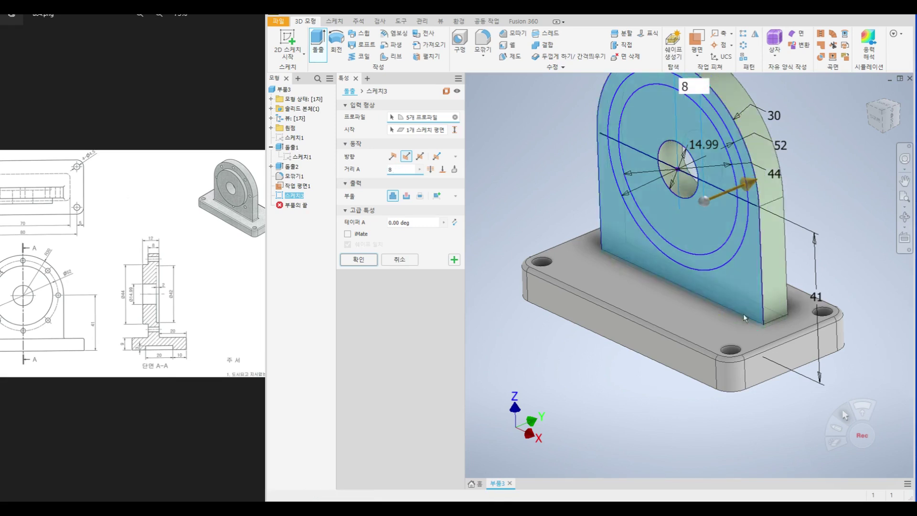
{"action": "left_click", "coordinate": [392, 156]}
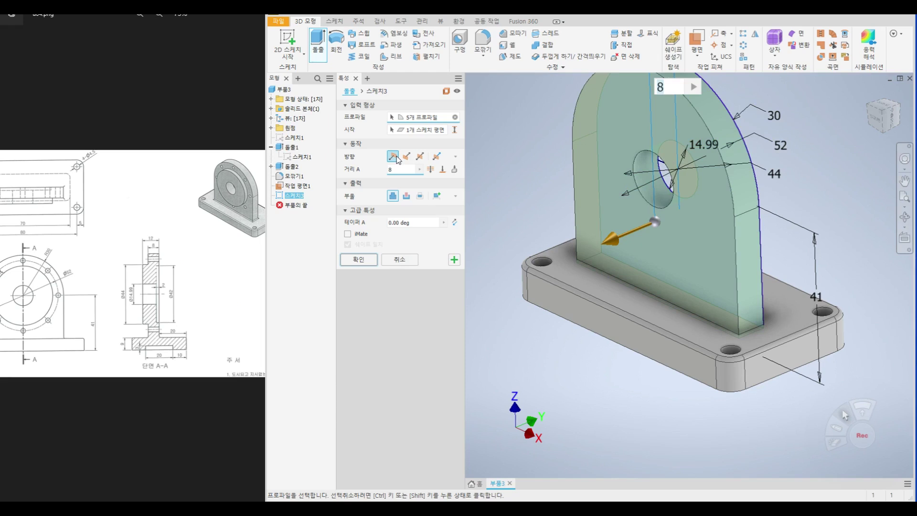
{"action": "left_click", "coordinate": [358, 260]}
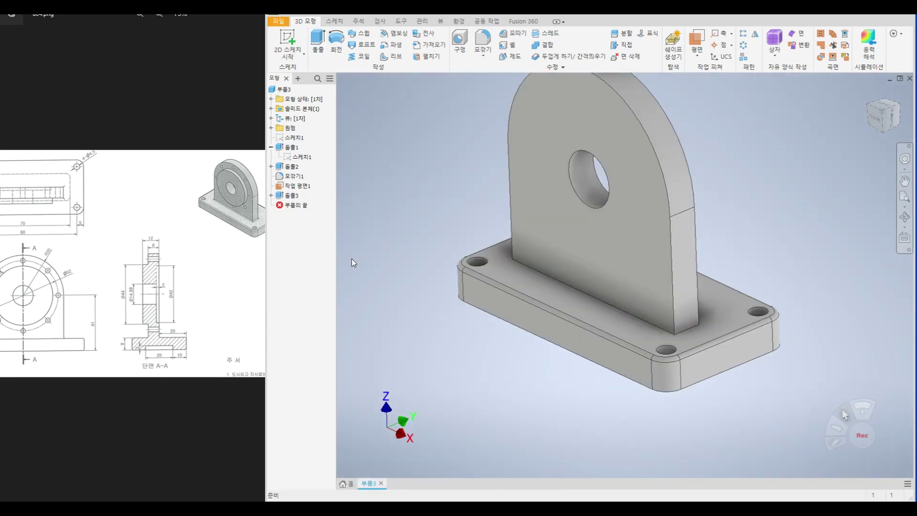
Examine the round boss in the drawing's isometric view and section A-A, and inspect the model's flange from its opposite face.
{"action": "left_click", "coordinate": [174, 239]}
{"action": "scroll", "coordinate": [208, 184], "scroll_direction": "up", "scroll_amount": 10}
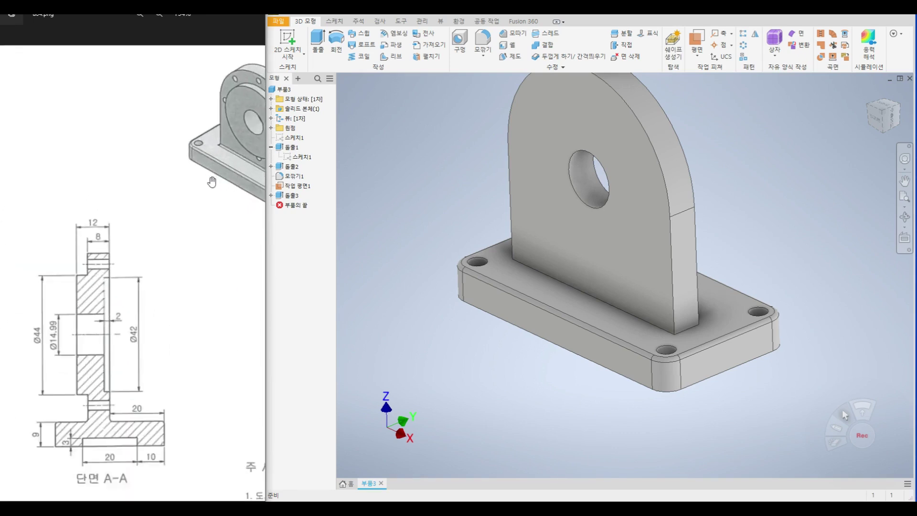
{"action": "left_click_drag", "start_coordinate": [209, 183], "coordinate": [91, 256]}
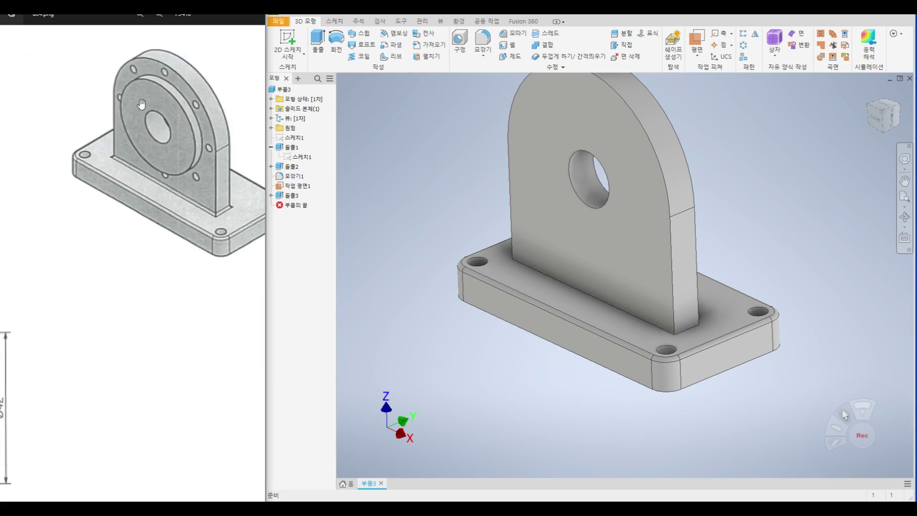
{"action": "left_click_drag", "start_coordinate": [45, 244], "coordinate": [220, 282]}
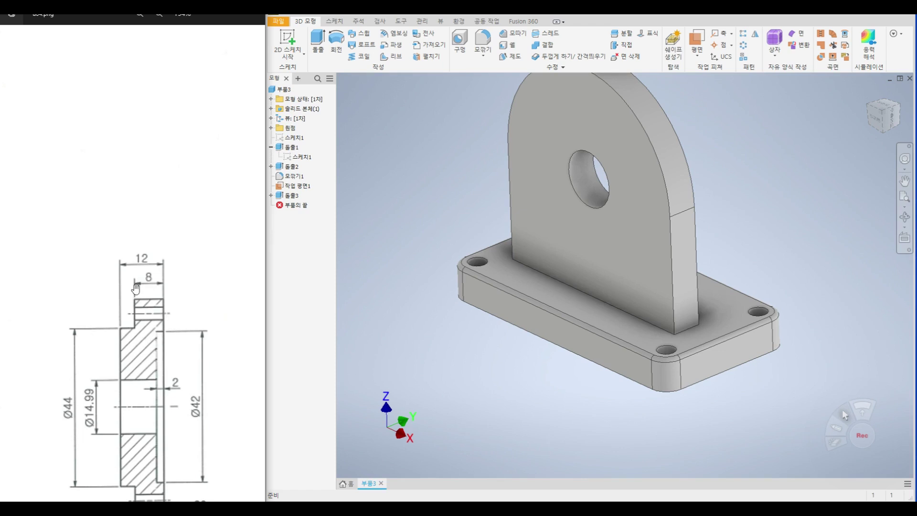
{"action": "left_click", "coordinate": [905, 217]}
{"action": "left_click_drag", "start_coordinate": [641, 221], "coordinate": [541, 244]}
{"action": "right_click", "coordinate": [590, 196]}
{"action": "left_click", "coordinate": [616, 196]}
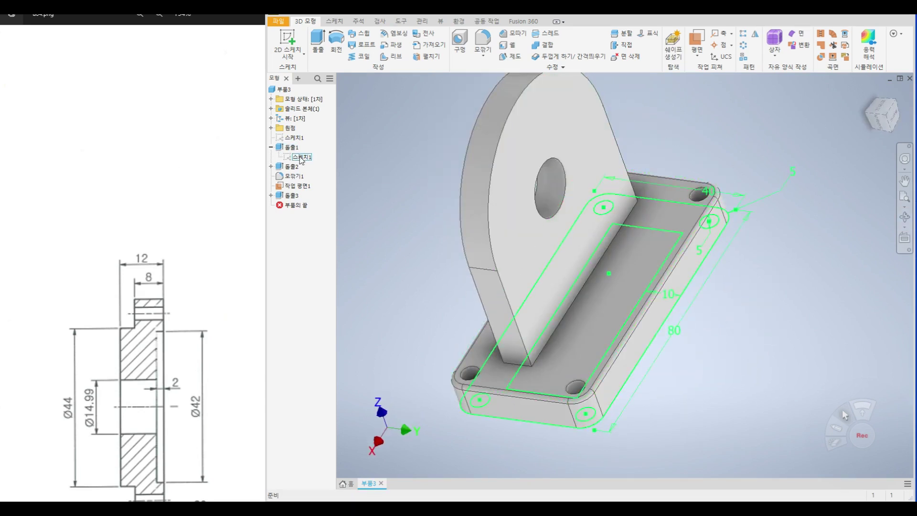
Share the sketch used by the flange extrusion so its circles are available for another feature.
{"action": "left_click", "coordinate": [271, 166]}
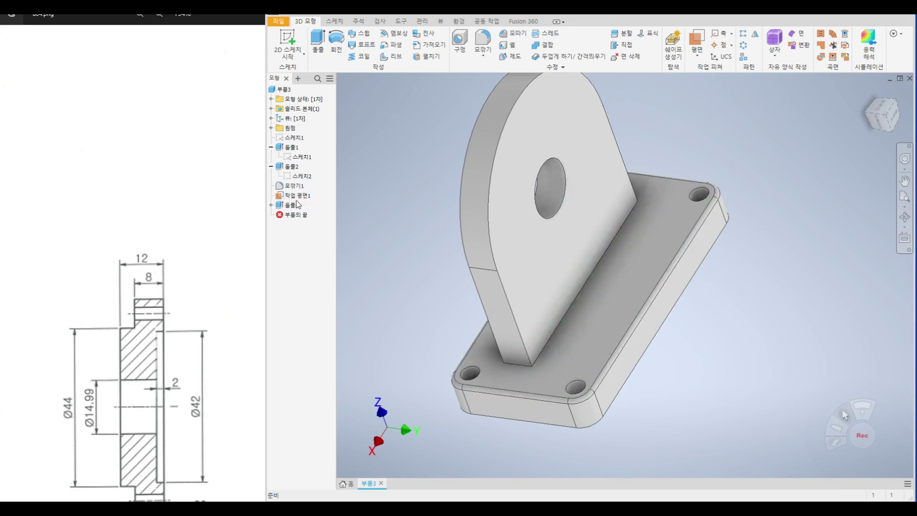
{"action": "left_click", "coordinate": [271, 205]}
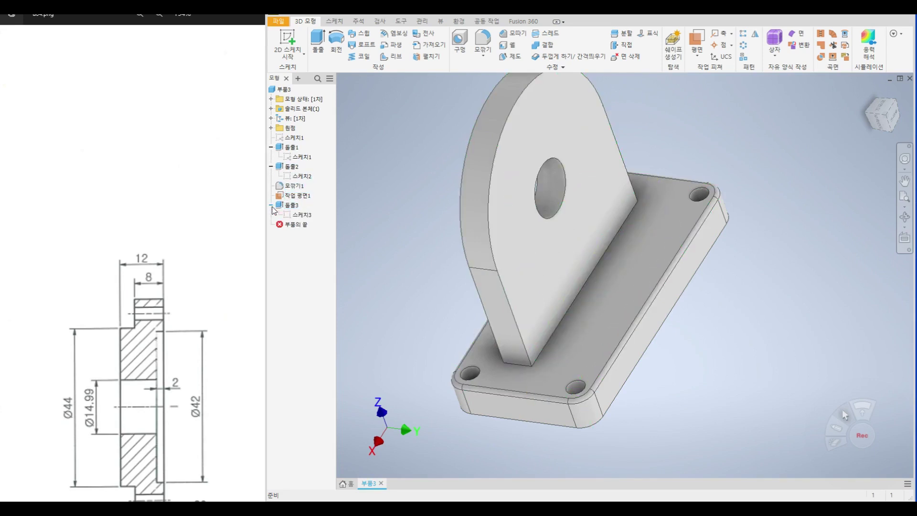
{"action": "right_click", "coordinate": [296, 215]}
{"action": "left_click", "coordinate": [330, 263]}
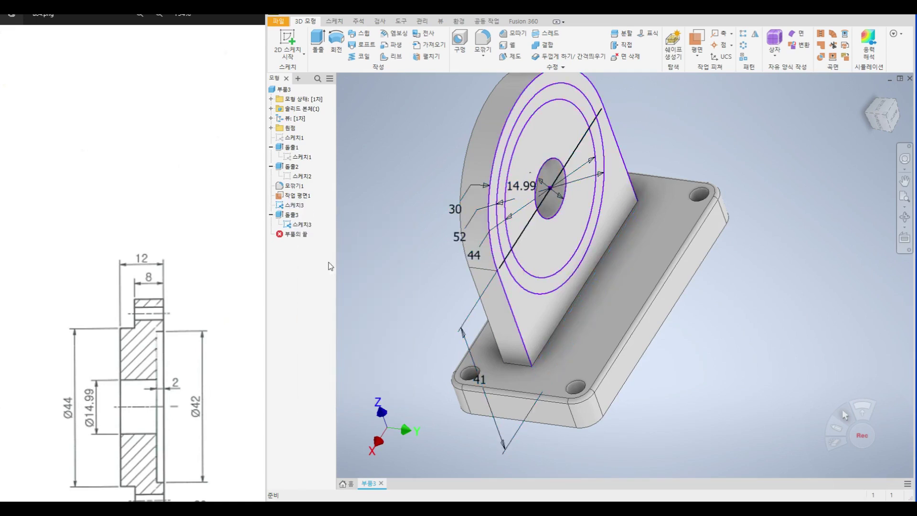
Extrude both regions between the 14.99 mm bore and the 44 mm circle 12 mm in the default direction, joined to the flange.
{"action": "left_click", "coordinate": [318, 43]}
{"action": "left_click", "coordinate": [623, 156]}
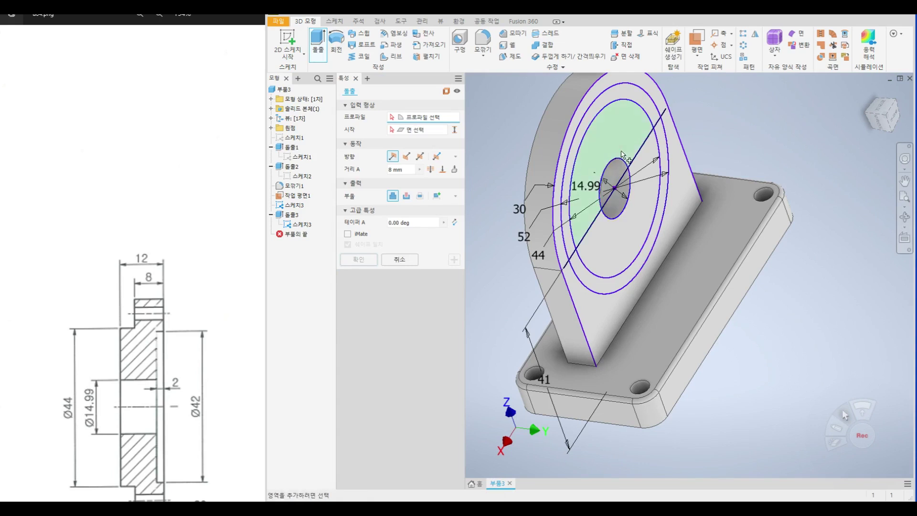
{"action": "left_click", "coordinate": [622, 154]}
{"action": "left_click", "coordinate": [636, 215]}
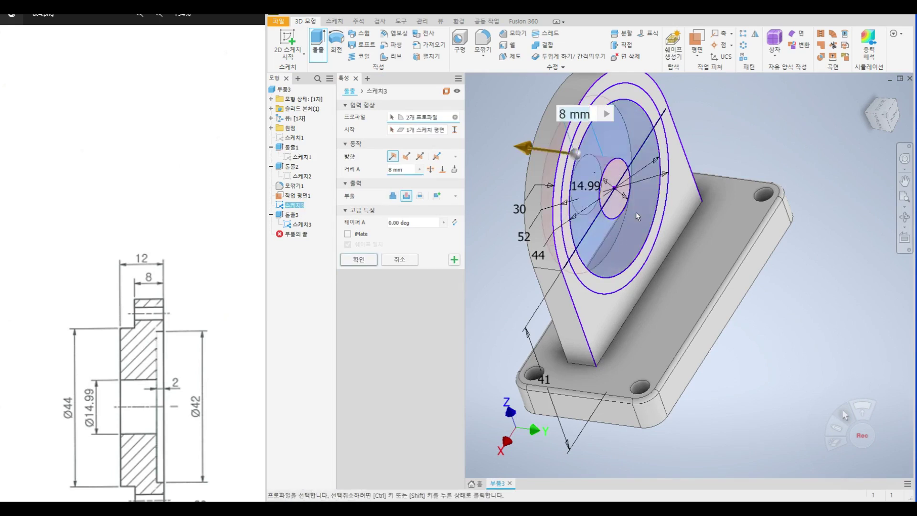
{"action": "scroll", "coordinate": [176, 305], "scroll_direction": "down", "scroll_amount": 5}
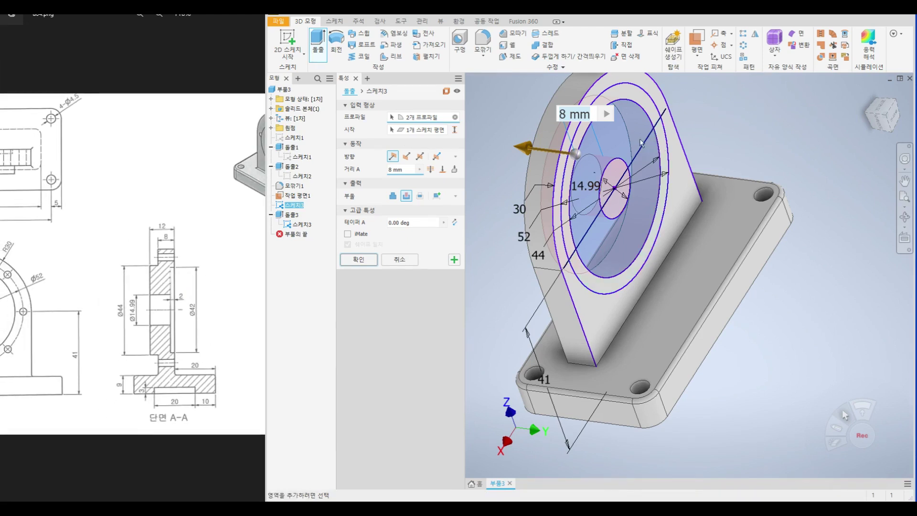
{"action": "type", "text": "12"}
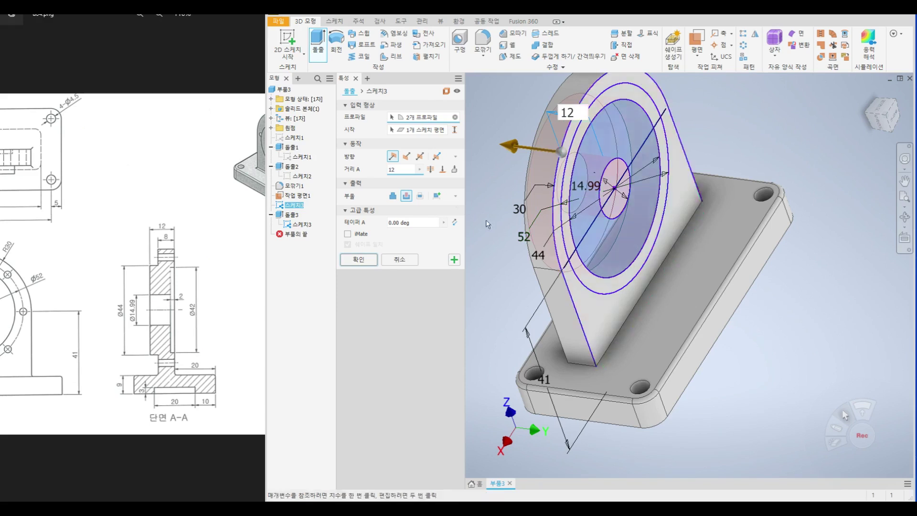
{"action": "left_click", "coordinate": [393, 196]}
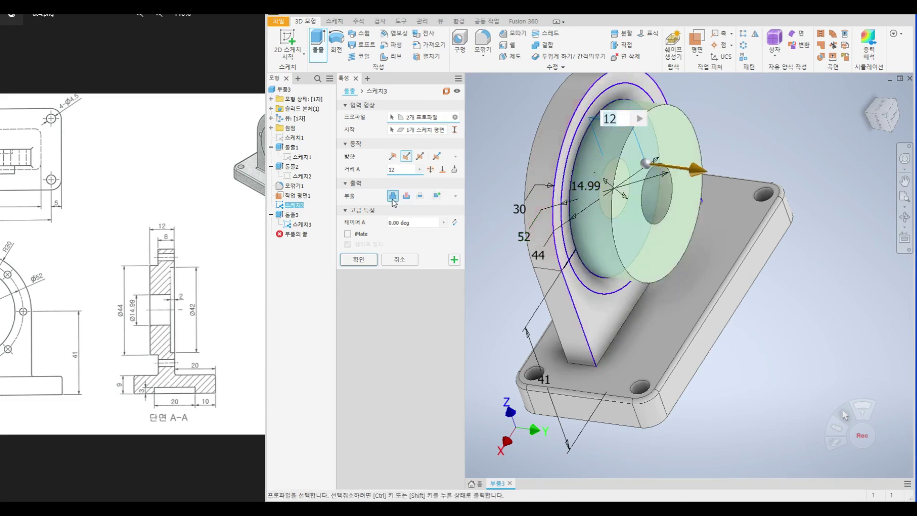
{"action": "left_click", "coordinate": [393, 157]}
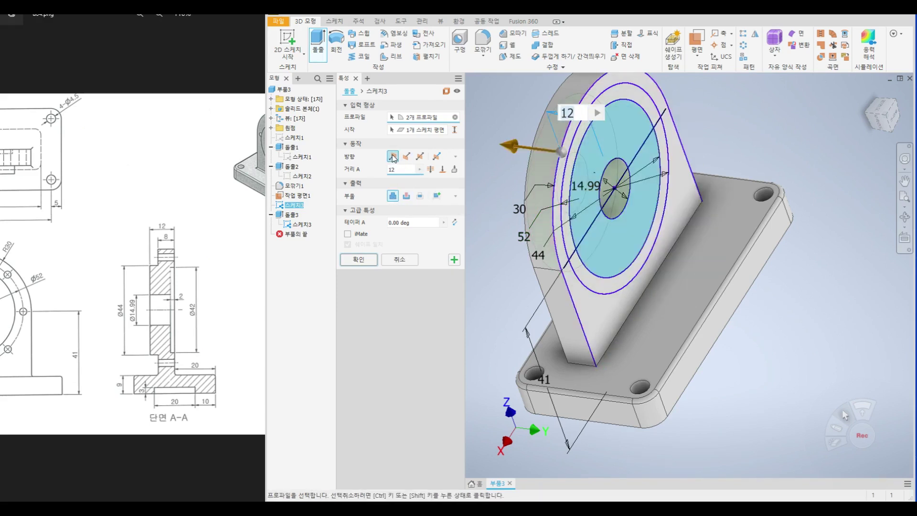
{"action": "left_click", "coordinate": [906, 217]}
{"action": "left_click_drag", "start_coordinate": [606, 163], "coordinate": [628, 147]}
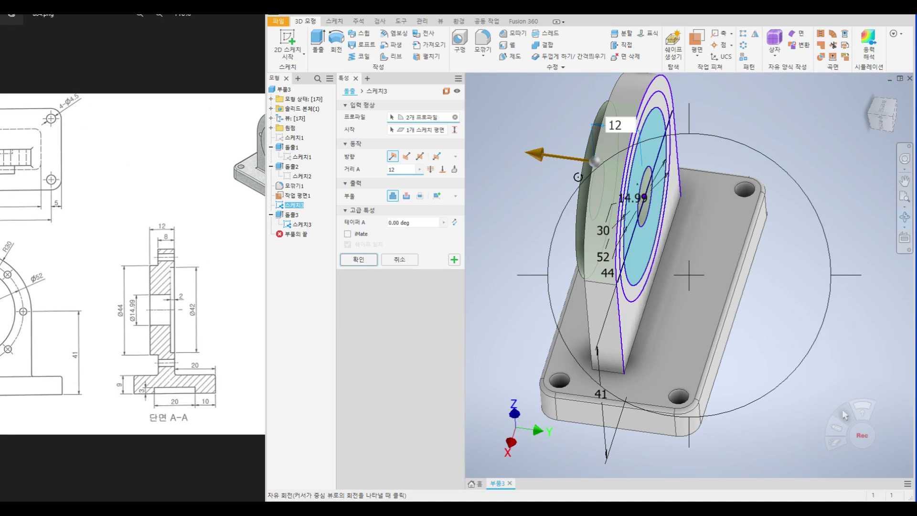
{"action": "scroll", "coordinate": [580, 177], "scroll_direction": "up", "scroll_amount": 4}
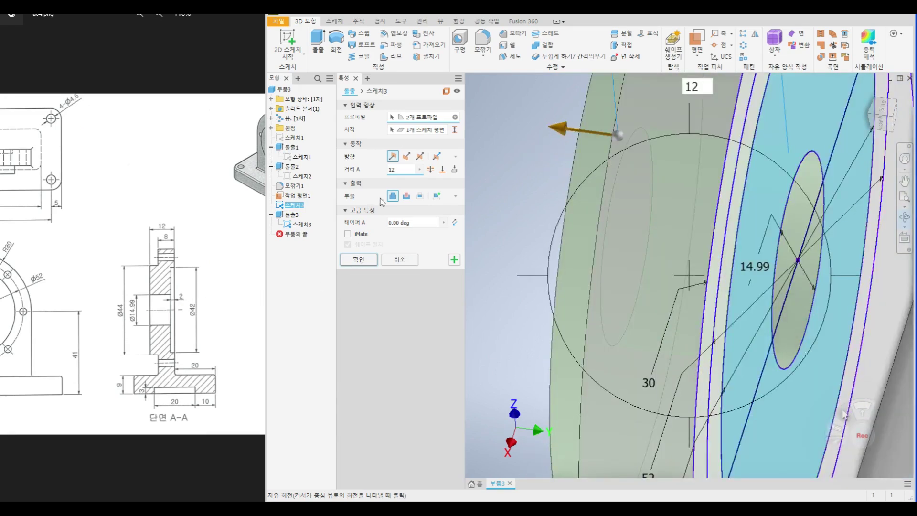
{"action": "left_click", "coordinate": [358, 260]}
Inspect the round boss on the model and compare it with the drawing's isometric view and the front view's bolt-hole circle.
{"action": "scroll", "coordinate": [621, 239], "scroll_direction": "down", "scroll_amount": 4}
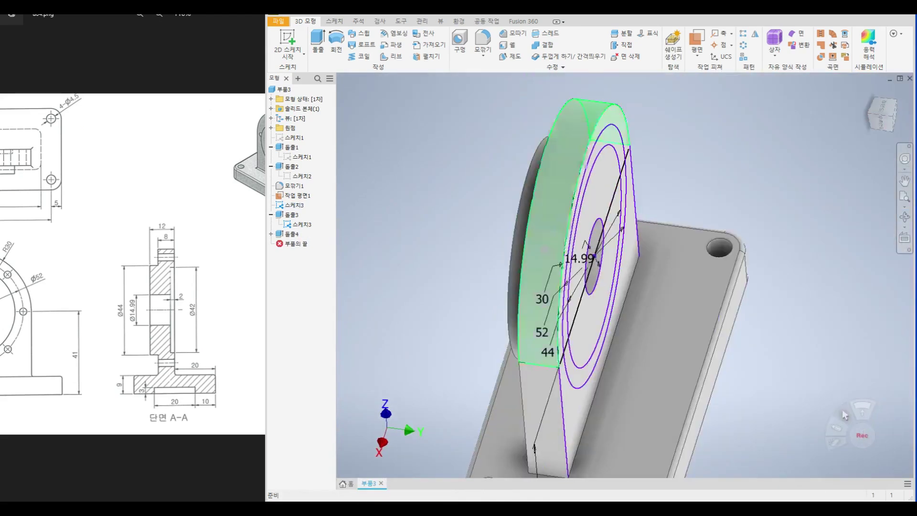
{"action": "left_click", "coordinate": [906, 218]}
{"action": "left_click_drag", "start_coordinate": [549, 229], "coordinate": [597, 248]}
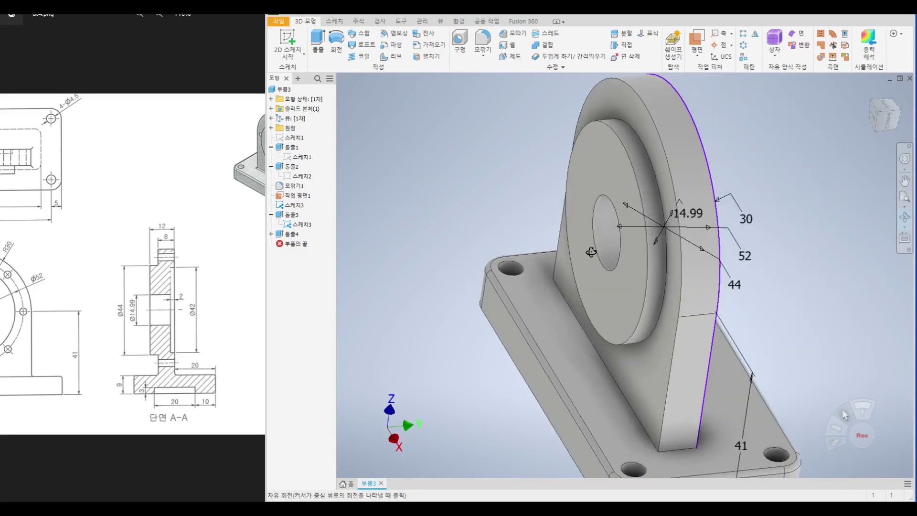
{"action": "left_click_drag", "start_coordinate": [184, 211], "coordinate": [96, 211]}
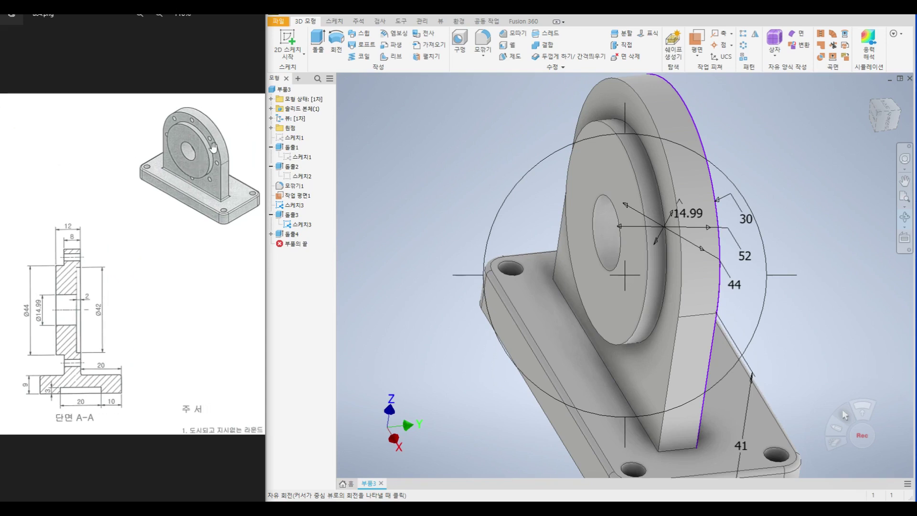
{"action": "scroll", "coordinate": [206, 173], "scroll_direction": "up", "scroll_amount": 3}
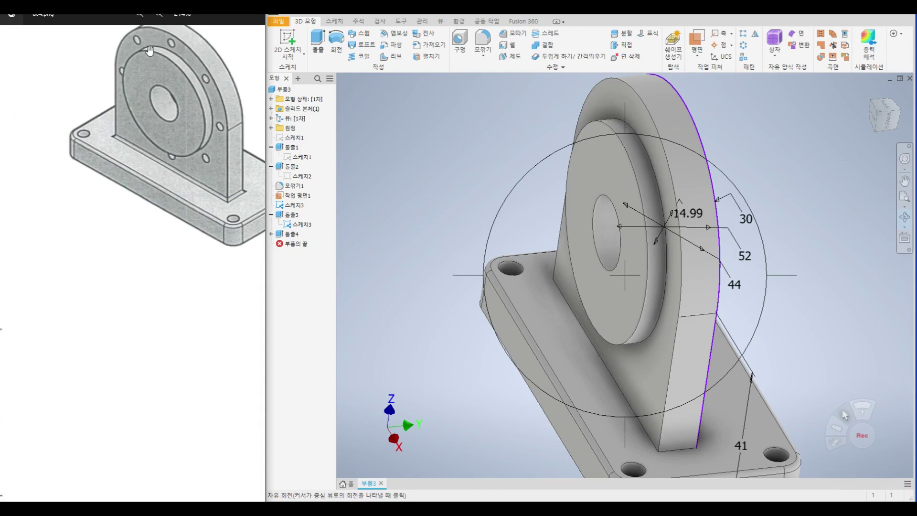
{"action": "scroll", "coordinate": [100, 219], "scroll_direction": "down", "scroll_amount": 3}
{"action": "scroll", "coordinate": [127, 266], "scroll_direction": "down", "scroll_amount": 2}
{"action": "left_click_drag", "start_coordinate": [144, 272], "coordinate": [193, 281]}
{"action": "scroll", "coordinate": [96, 278], "scroll_direction": "up", "scroll_amount": 3}
{"action": "left_click_drag", "start_coordinate": [96, 278], "coordinate": [131, 278]}
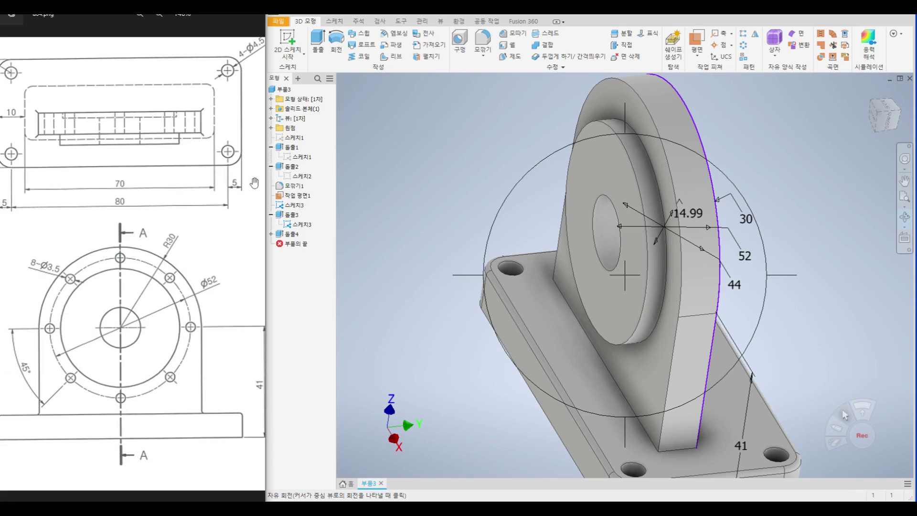
Start a 2D sketch on the flange's flat face opposite the boss and project the 52 mm circle into it.
{"action": "left_click", "coordinate": [295, 53]}
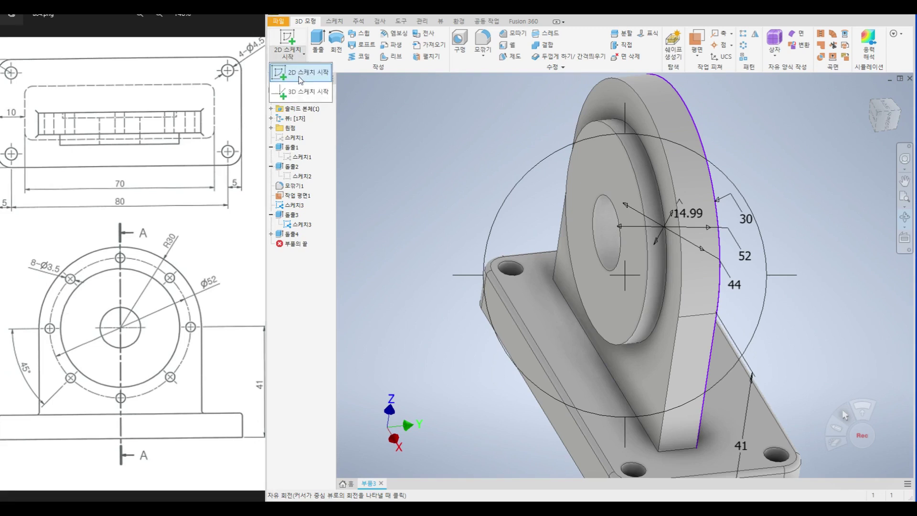
{"action": "left_click", "coordinate": [301, 80]}
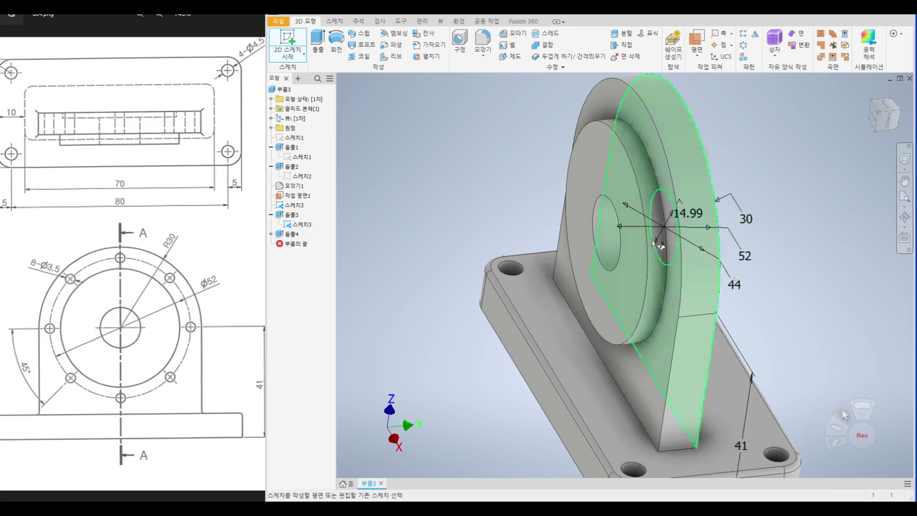
{"action": "left_click", "coordinate": [904, 216]}
{"action": "left_click_drag", "start_coordinate": [637, 254], "coordinate": [581, 241]}
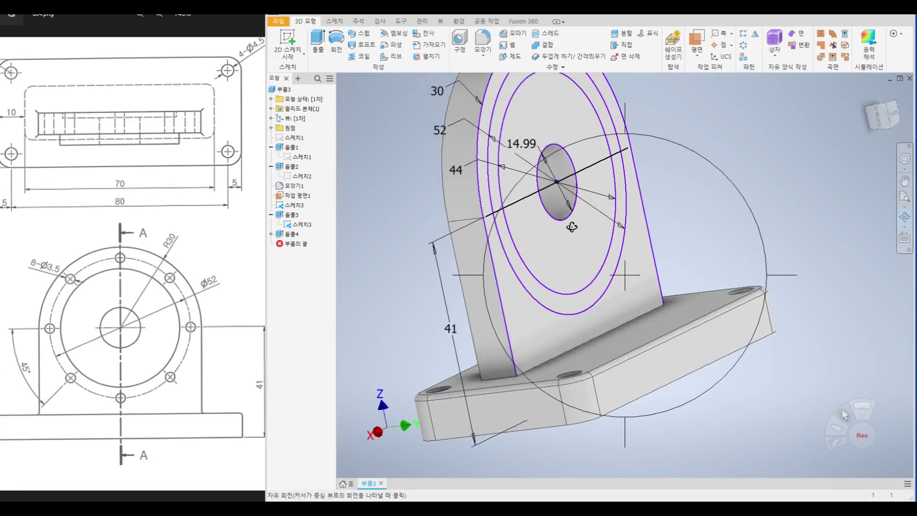
{"action": "right_click", "coordinate": [572, 228]}
{"action": "left_click", "coordinate": [564, 268]}
{"action": "left_click", "coordinate": [288, 54]}
{"action": "left_click", "coordinate": [286, 70]}
{"action": "left_click", "coordinate": [602, 194]}
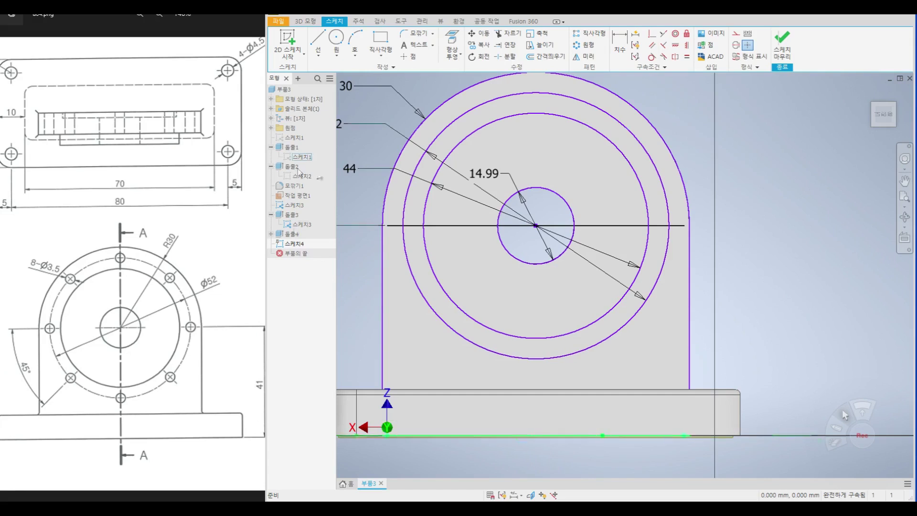
{"action": "left_click", "coordinate": [452, 54]}
{"action": "left_click", "coordinate": [477, 74]}
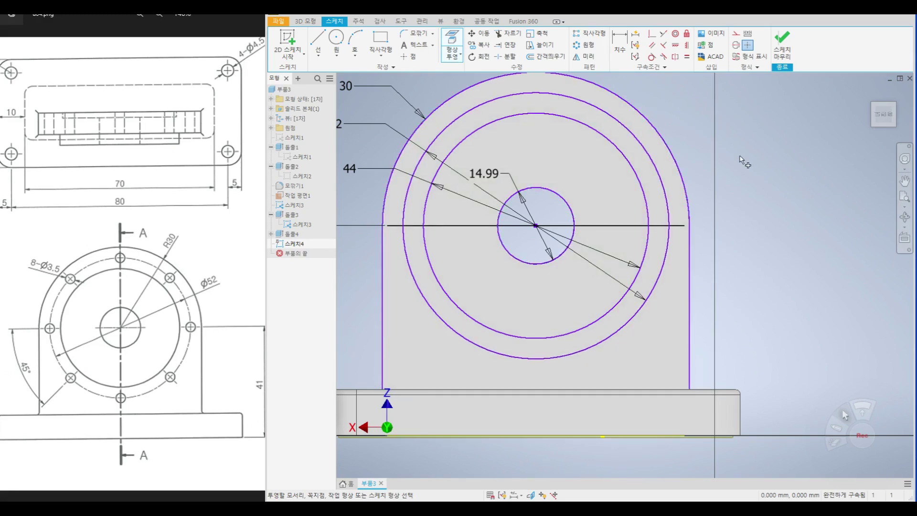
Sketch a 3.5 mm diameter circle centred at the top of the 52 mm circle, and make the 52 mm circle construction geometry.
{"action": "key", "text": "c"}
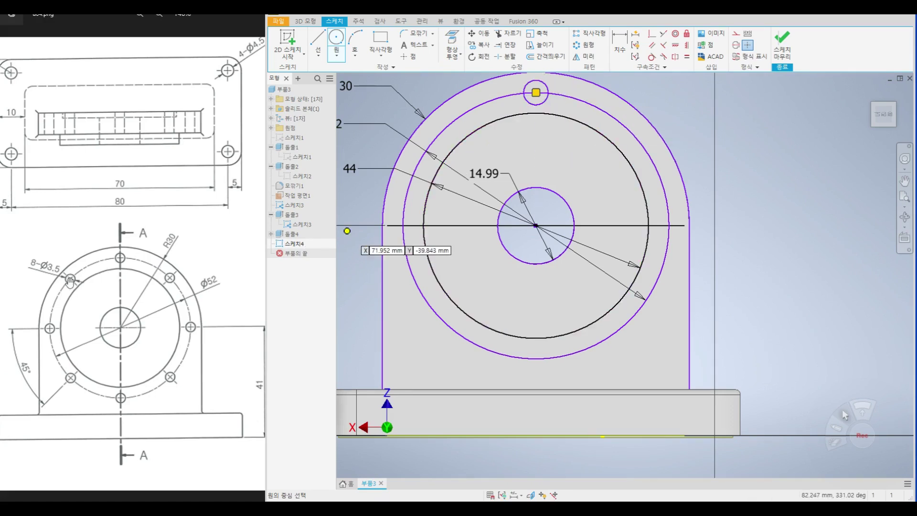
{"action": "left_click", "coordinate": [620, 43]}
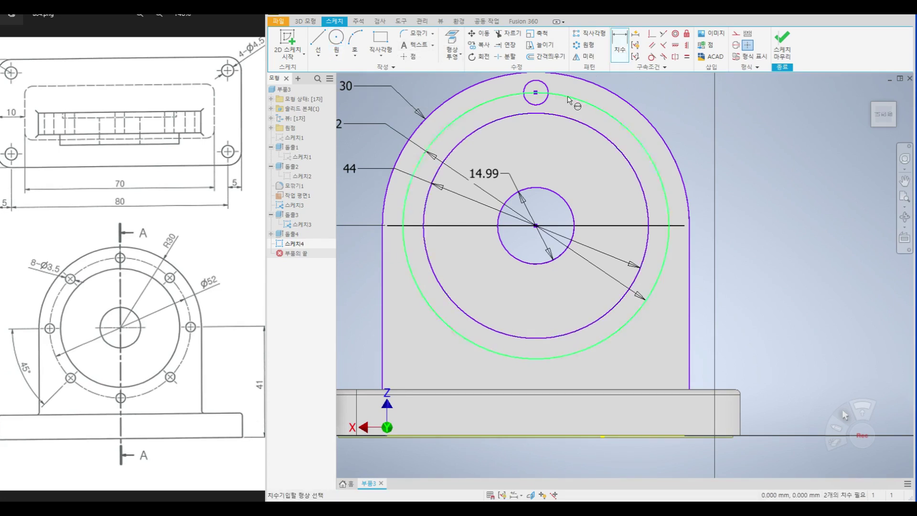
{"action": "left_click", "coordinate": [548, 92]}
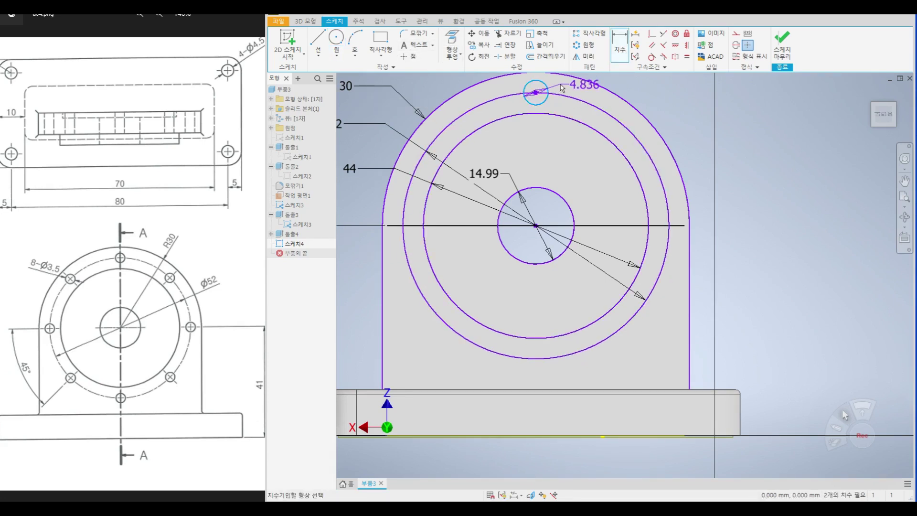
{"action": "left_click", "coordinate": [562, 88]}
{"action": "type", "text": "3.5"}
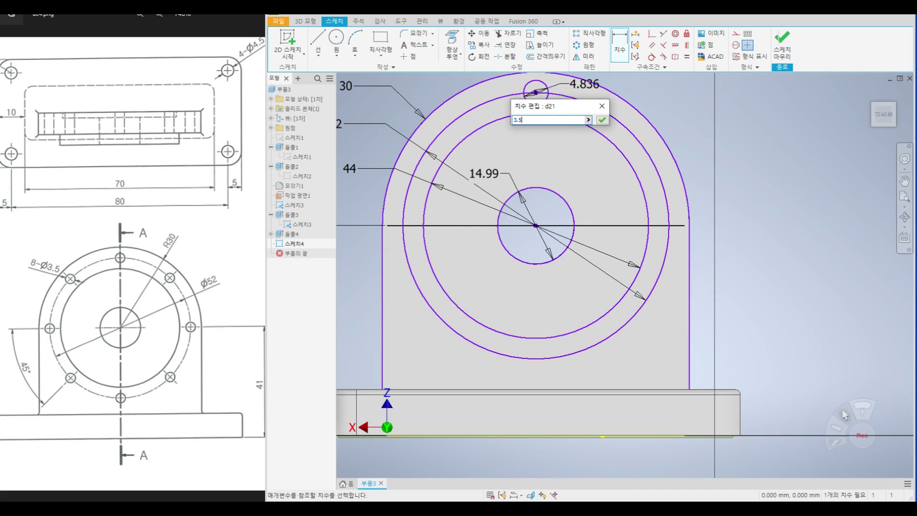
{"action": "key", "text": "Return"}
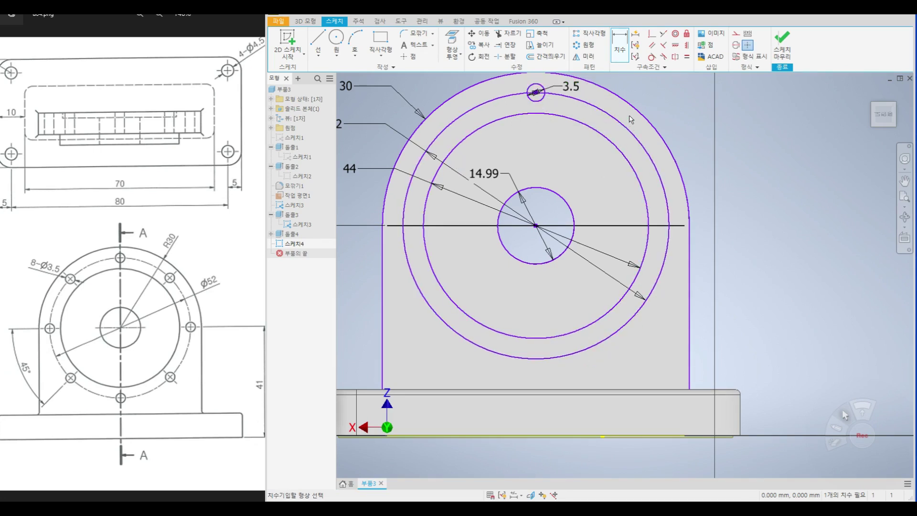
{"action": "right_click", "coordinate": [621, 129]}
{"action": "left_click", "coordinate": [658, 126]}
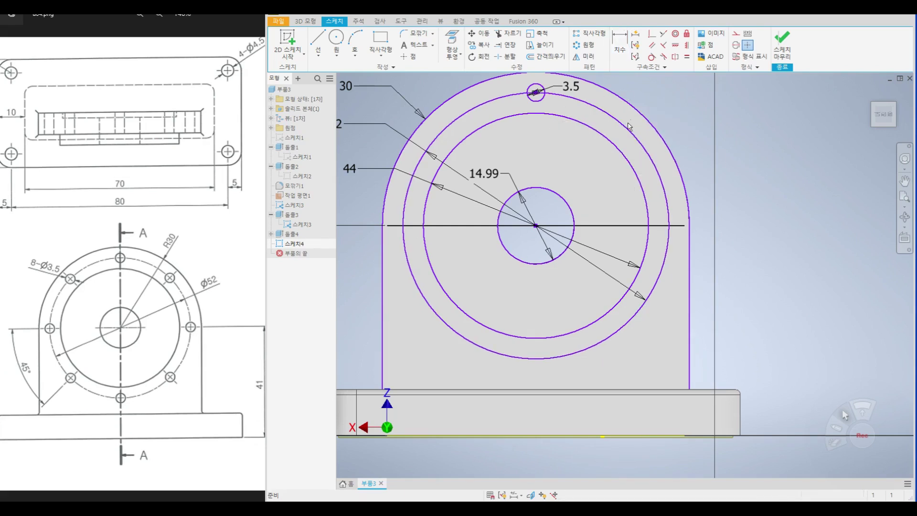
{"action": "left_click", "coordinate": [736, 34]}
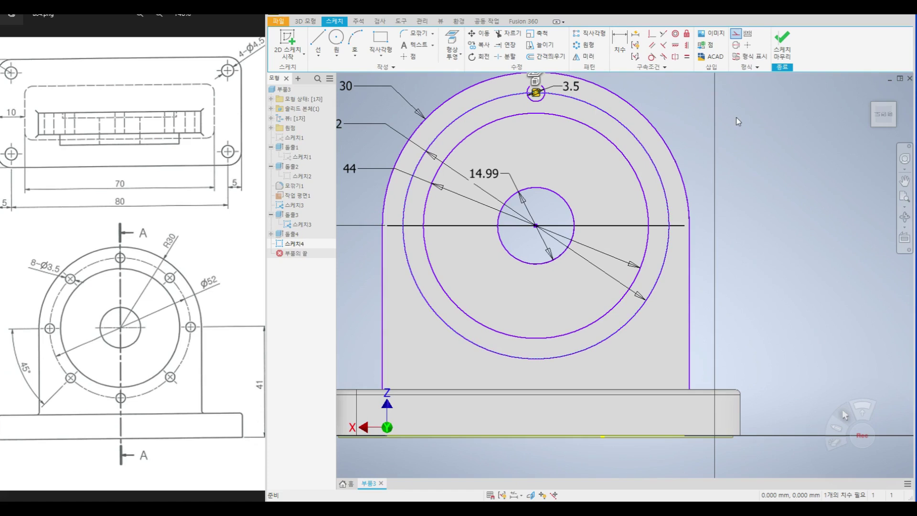
{"action": "left_click", "coordinate": [748, 45]}
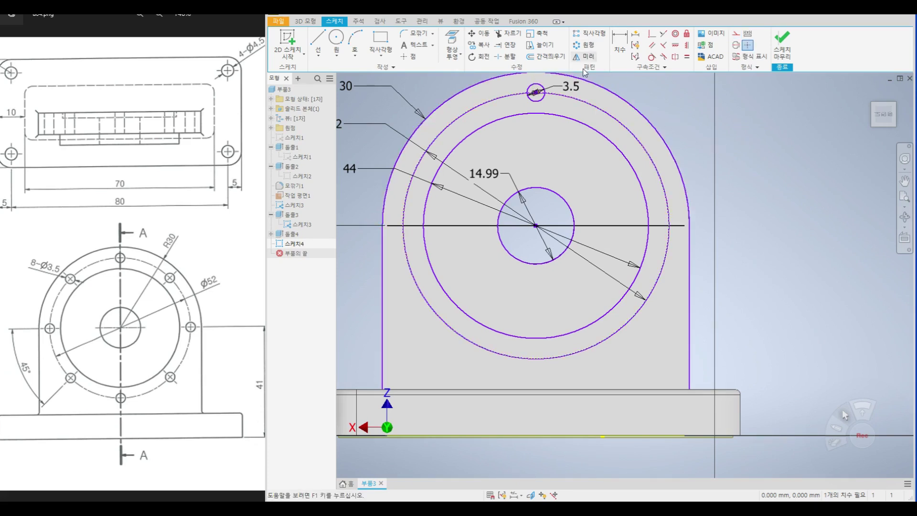
Create a circular pattern of the 3.5 mm circle with 8 instances over 360 degrees around the 52 mm circle's centre and finish the sketch.
{"action": "left_click", "coordinate": [585, 44]}
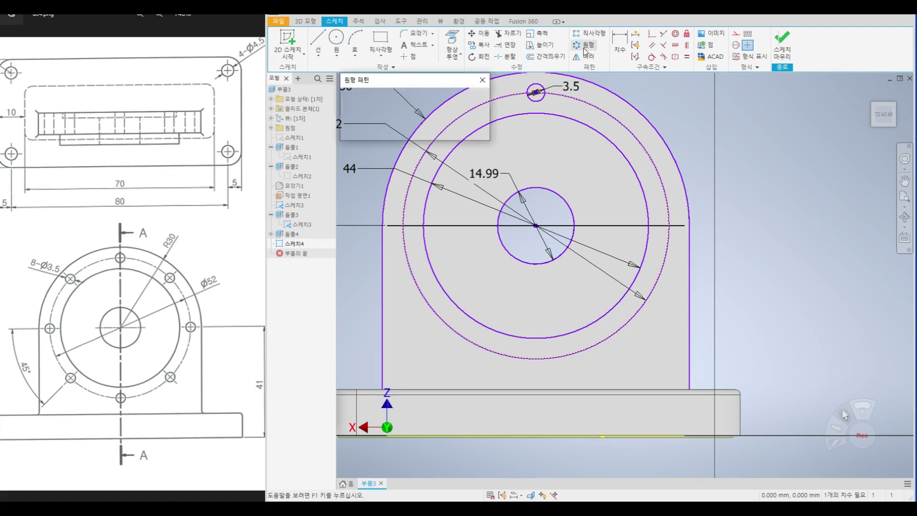
{"action": "left_click", "coordinate": [540, 86]}
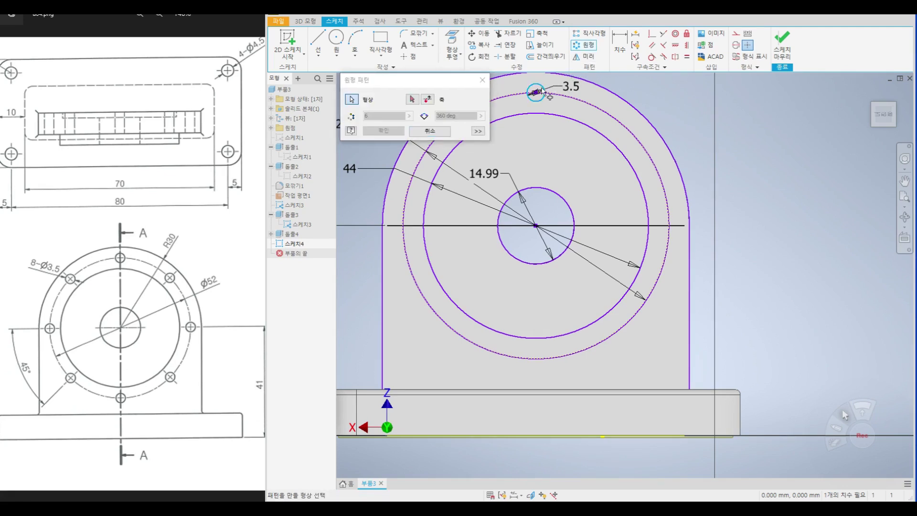
{"action": "left_click", "coordinate": [591, 115]}
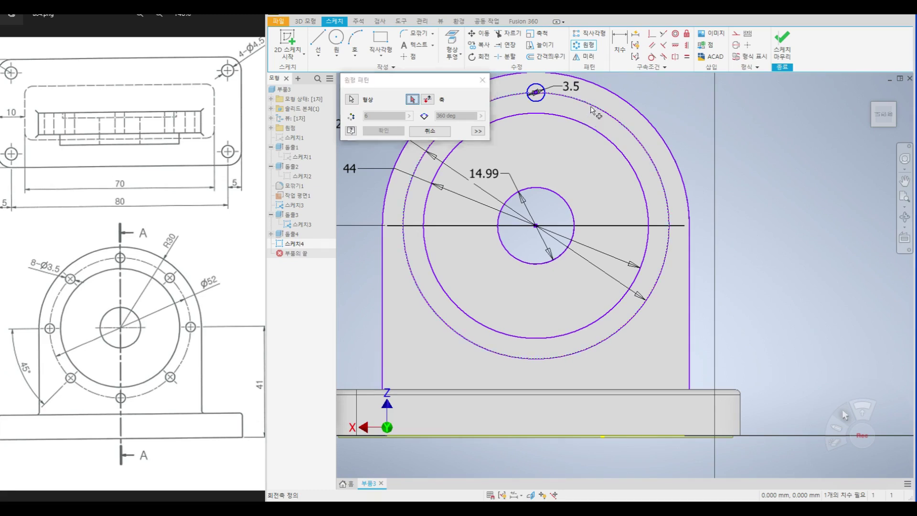
{"action": "double_click", "coordinate": [378, 116]}
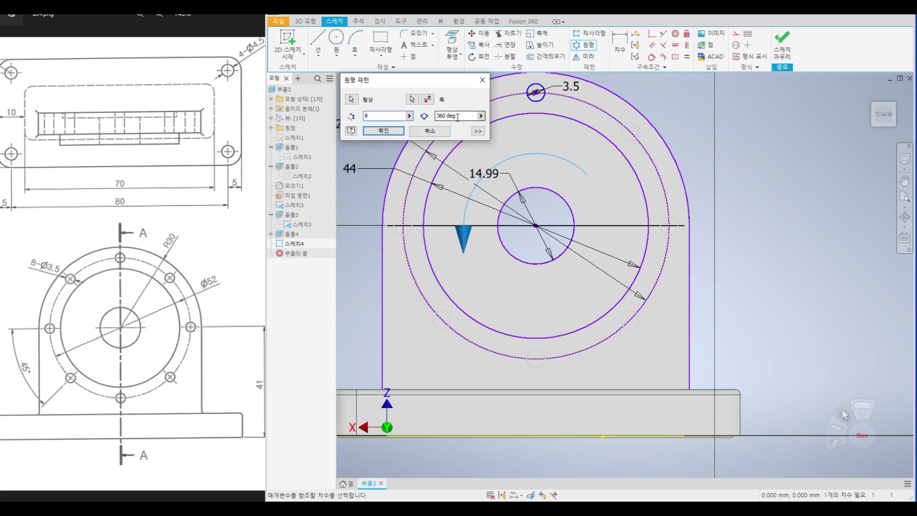
{"action": "key", "text": "Tab"}
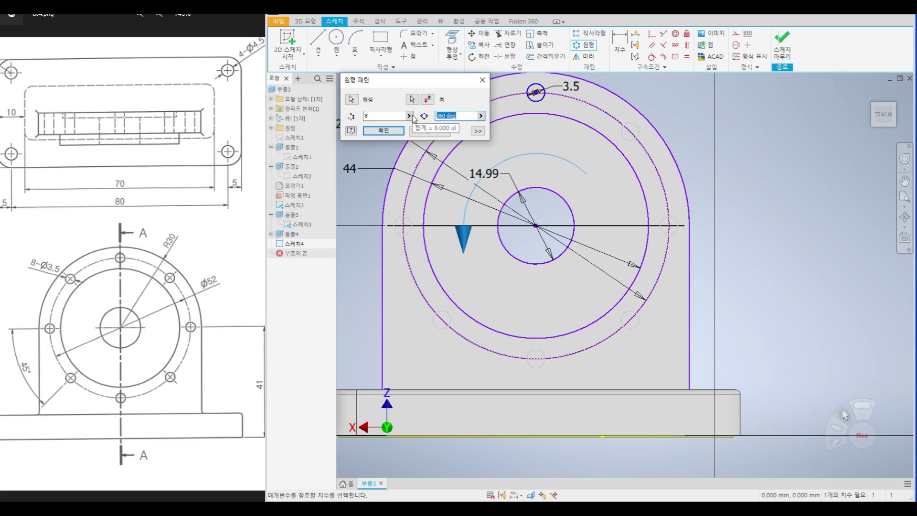
{"action": "left_click", "coordinate": [478, 132]}
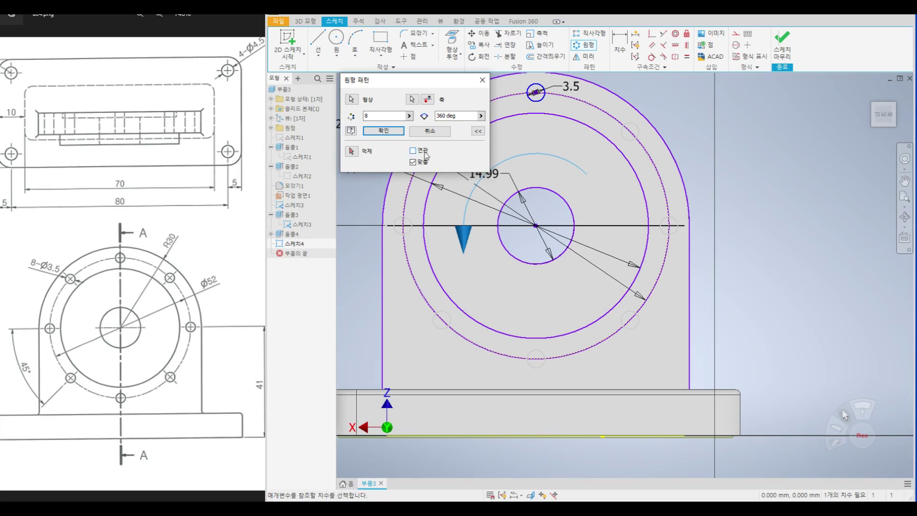
{"action": "left_click", "coordinate": [382, 132]}
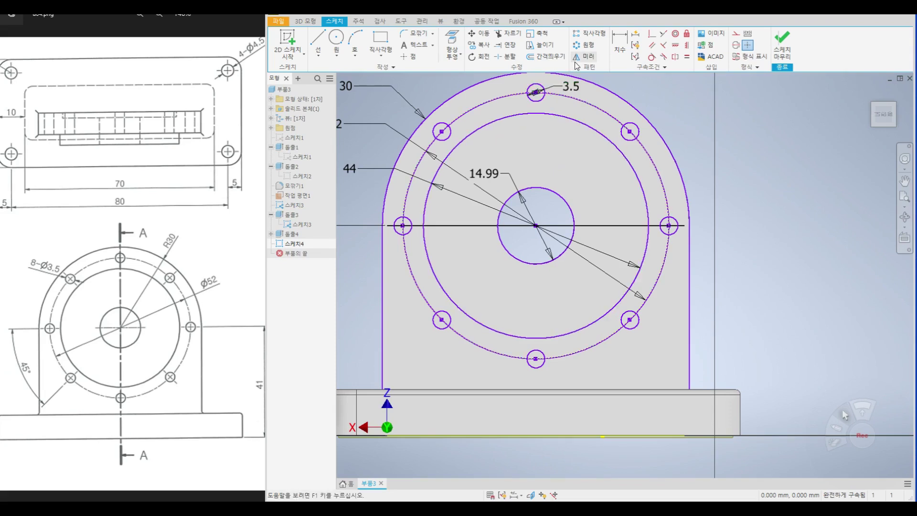
{"action": "left_click", "coordinate": [781, 48]}
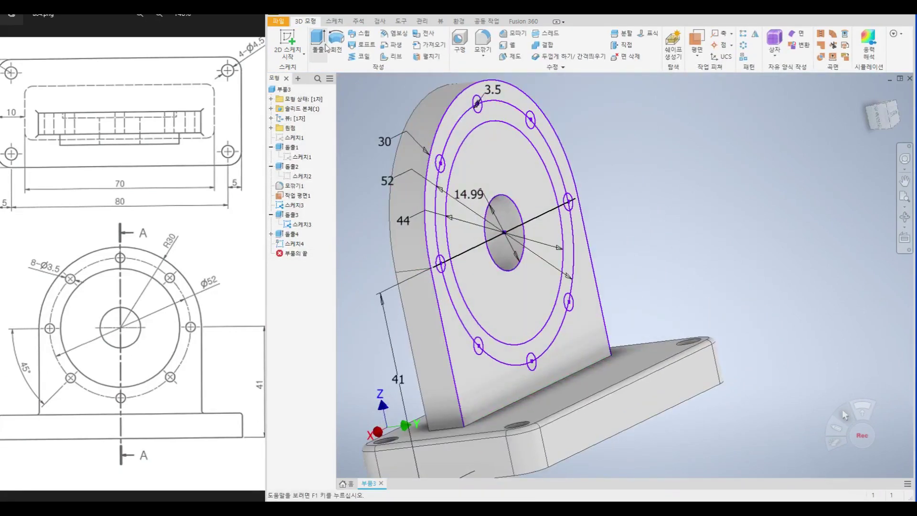
{"action": "left_click", "coordinate": [318, 43]}
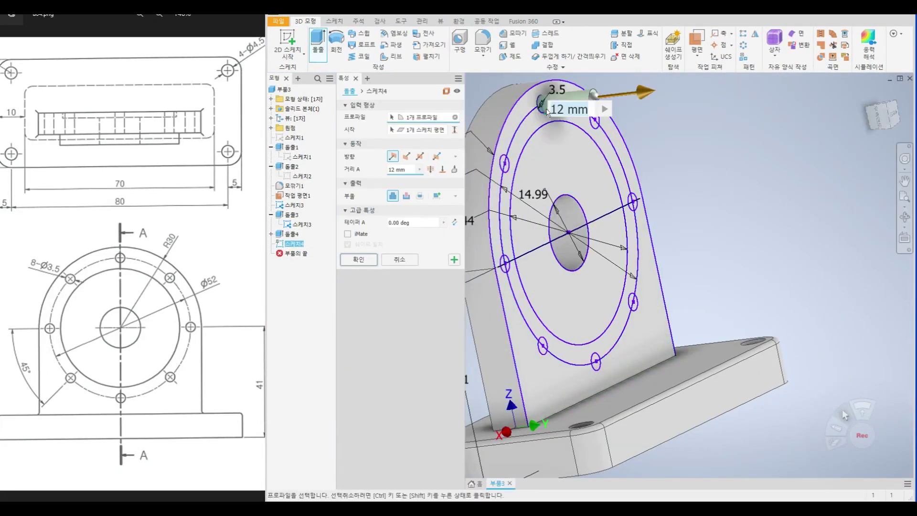
{"action": "left_click", "coordinate": [595, 123]}
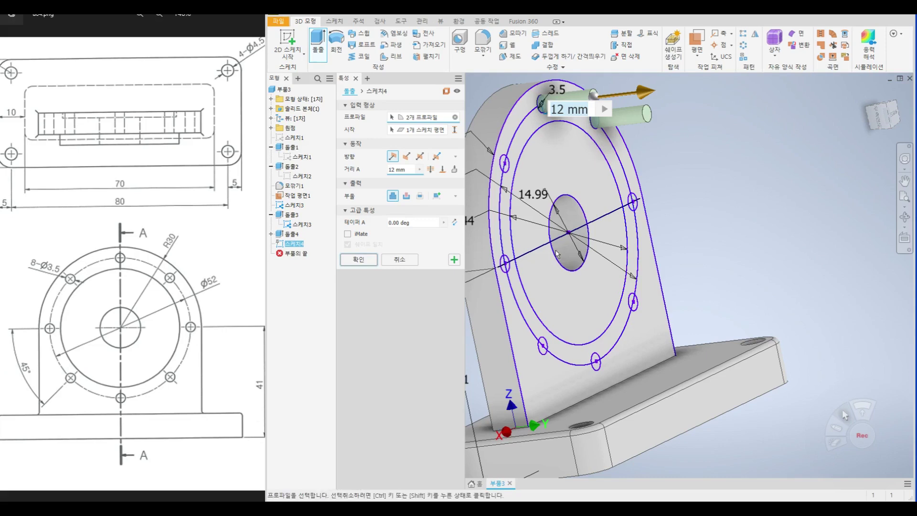
{"action": "left_click", "coordinate": [405, 261]}
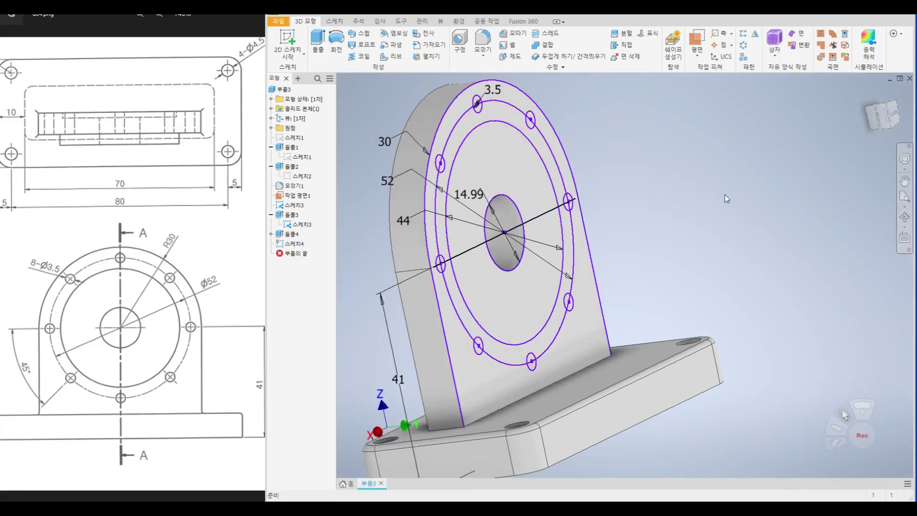
Reopen the bolt-hole sketch, delete the circular pattern so only the 3.5 mm circle remains, and finish the sketch.
{"action": "double_click", "coordinate": [294, 243]}
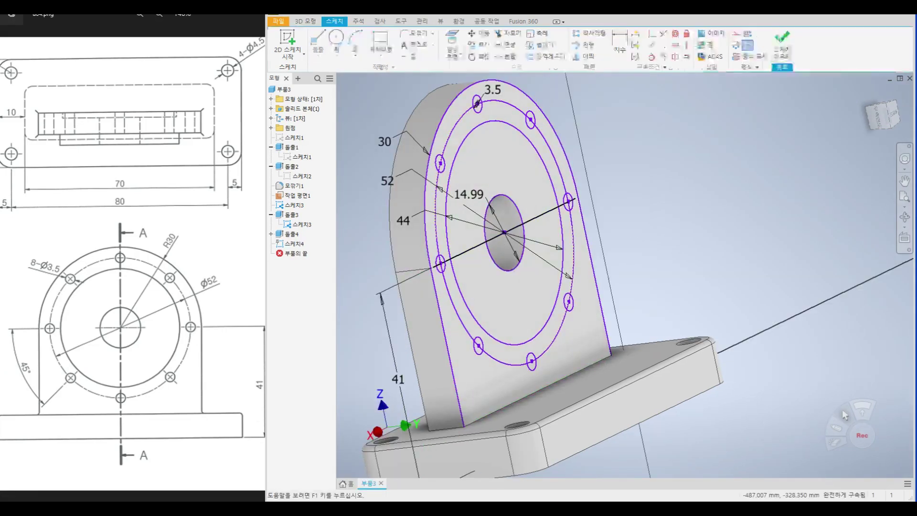
{"action": "left_click", "coordinate": [444, 157]}
{"action": "key", "text": "Delete"}
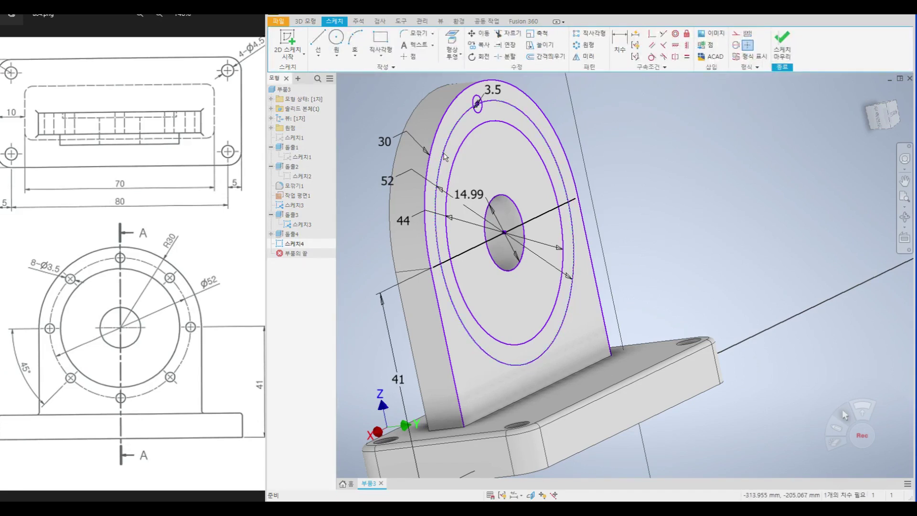
{"action": "left_click", "coordinate": [304, 54]}
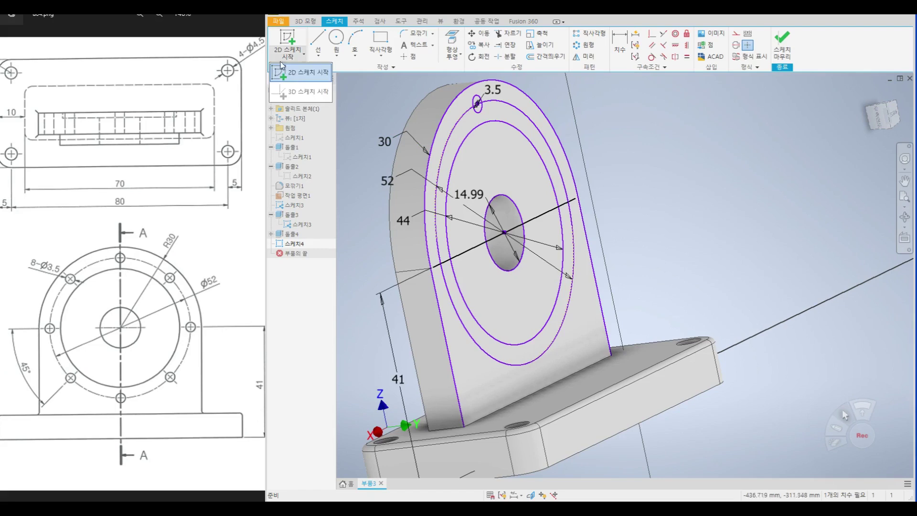
{"action": "left_click", "coordinate": [325, 73]}
{"action": "left_click", "coordinate": [479, 109]}
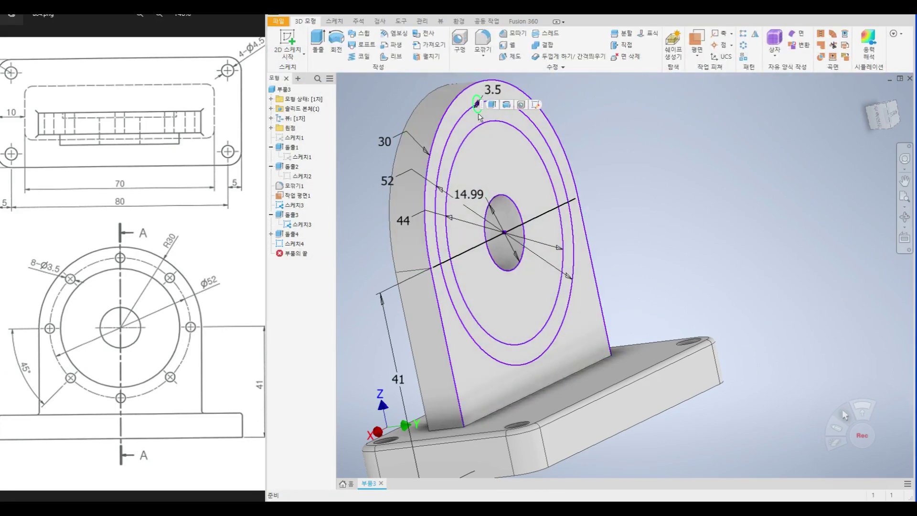
{"action": "left_click", "coordinate": [292, 57]}
{"action": "left_click", "coordinate": [300, 72]}
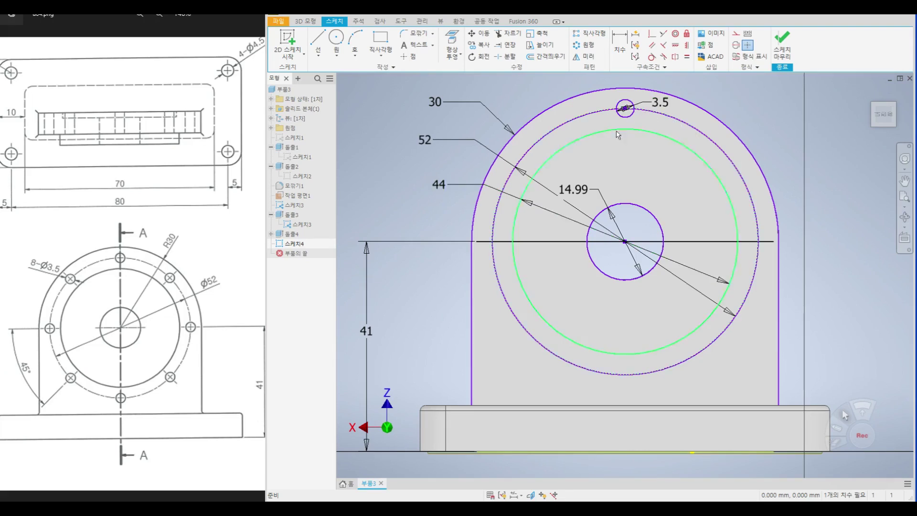
{"action": "left_click", "coordinate": [782, 44]}
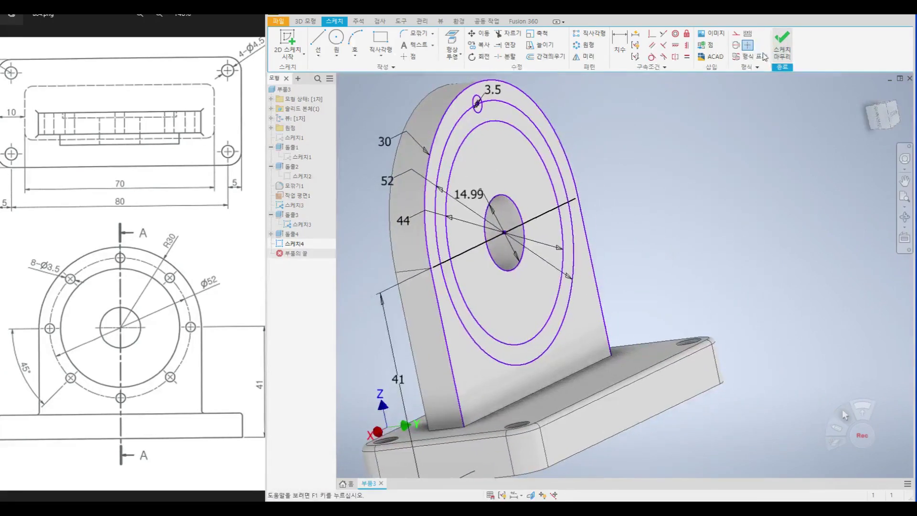
Extrude the 3.5 mm circle as a cut 25 mm deep into the flange.
{"action": "left_click", "coordinate": [317, 41]}
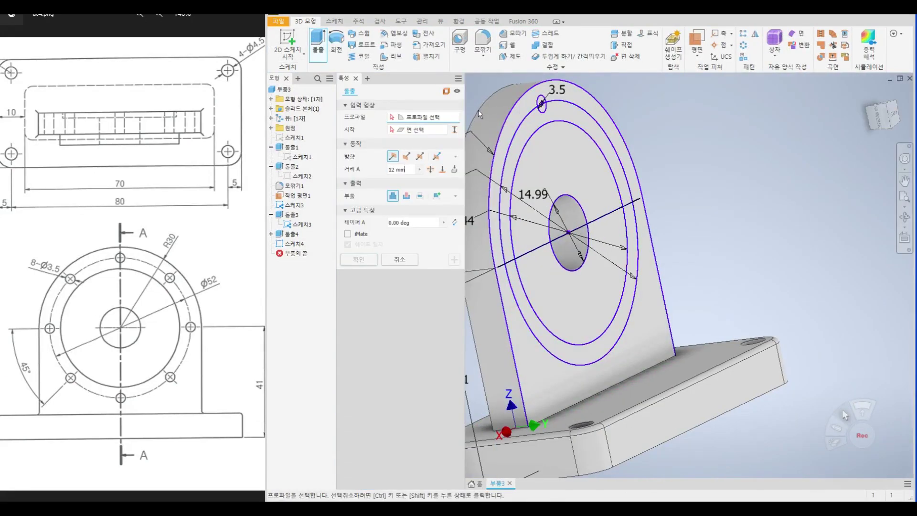
{"action": "left_click", "coordinate": [544, 112]}
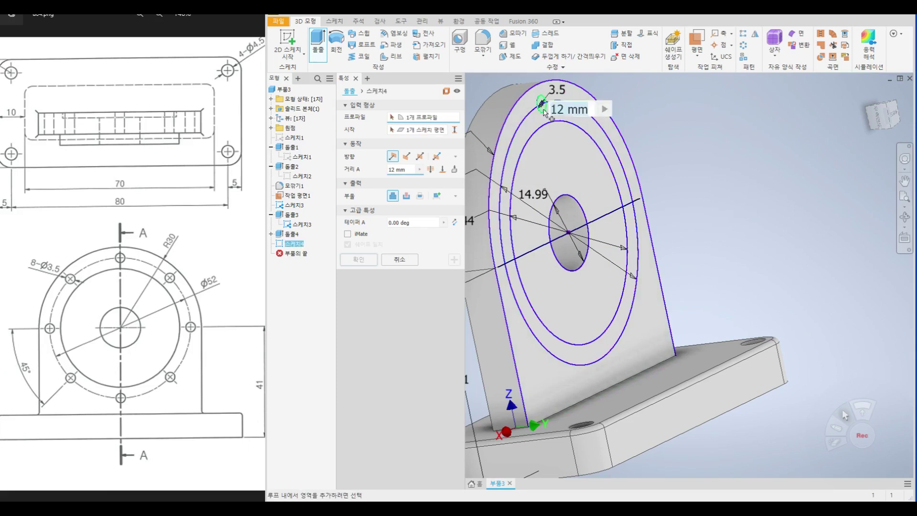
{"action": "left_click_drag", "start_coordinate": [647, 94], "coordinate": [486, 108]}
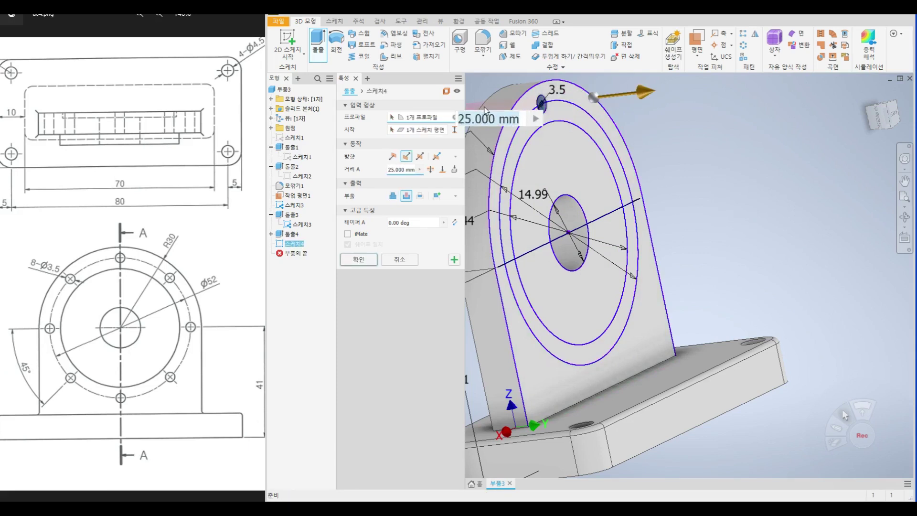
{"action": "left_click", "coordinate": [371, 259]}
Hide the dimensioned flange profile sketch that is nested under the third extrusion.
{"action": "middle_click_drag", "start_coordinate": [602, 184], "coordinate": [683, 196]}
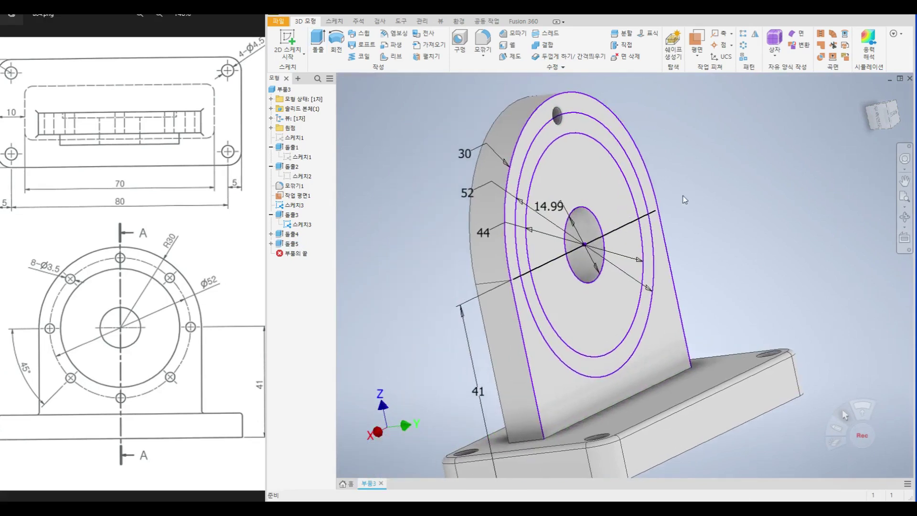
{"action": "left_click", "coordinate": [289, 228]}
{"action": "right_click", "coordinate": [294, 227]}
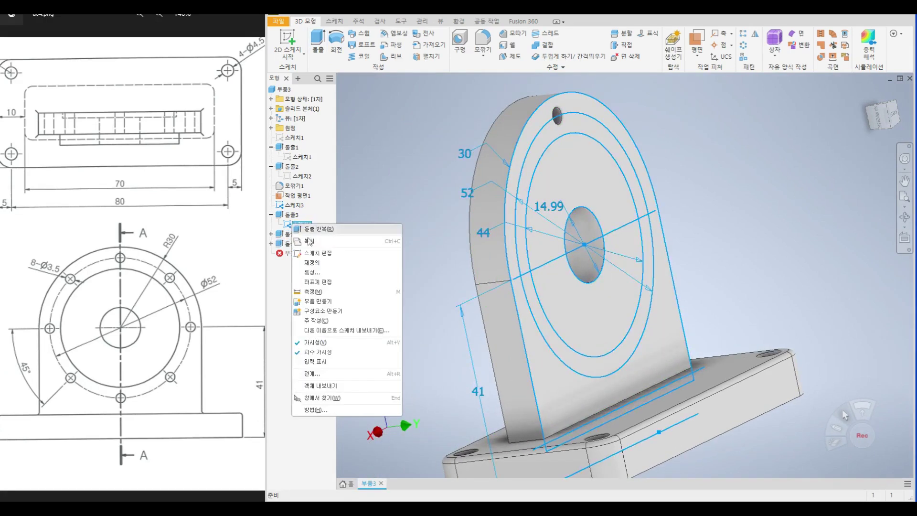
{"action": "left_click", "coordinate": [315, 343]}
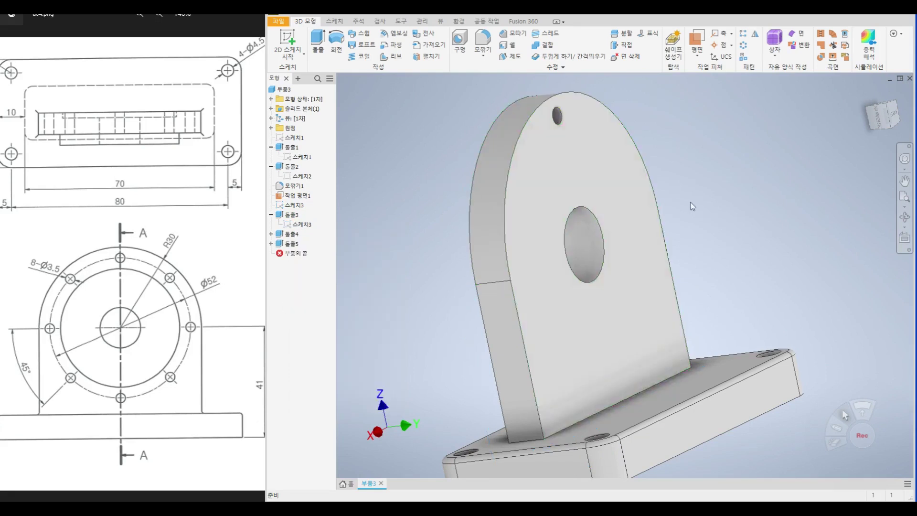
Create a circular pattern of the 3.5 mm hole around the central bore's axis with 8 instances over 360 degrees.
{"action": "left_click", "coordinate": [905, 216]}
{"action": "left_click_drag", "start_coordinate": [504, 218], "coordinate": [589, 231]}
{"action": "right_click", "coordinate": [629, 207]}
{"action": "left_click", "coordinate": [667, 206]}
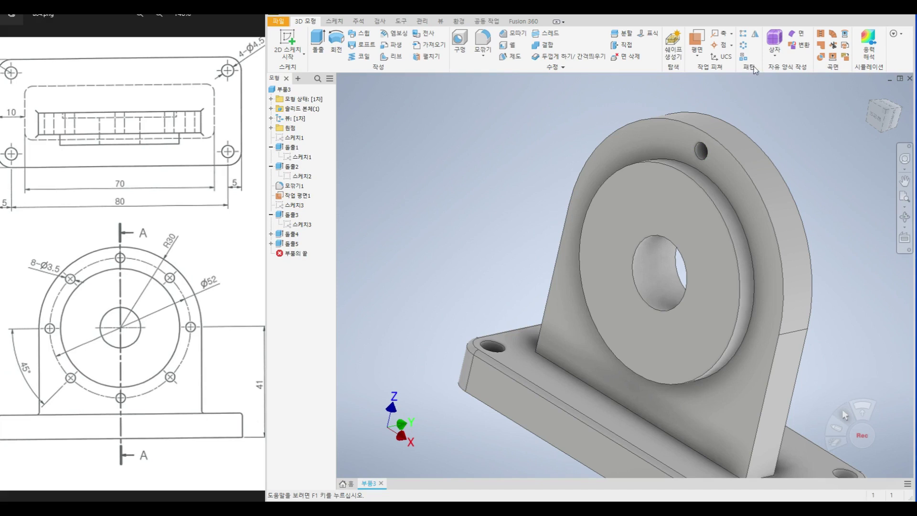
{"action": "left_click", "coordinate": [744, 45]}
{"action": "left_click", "coordinate": [702, 153]}
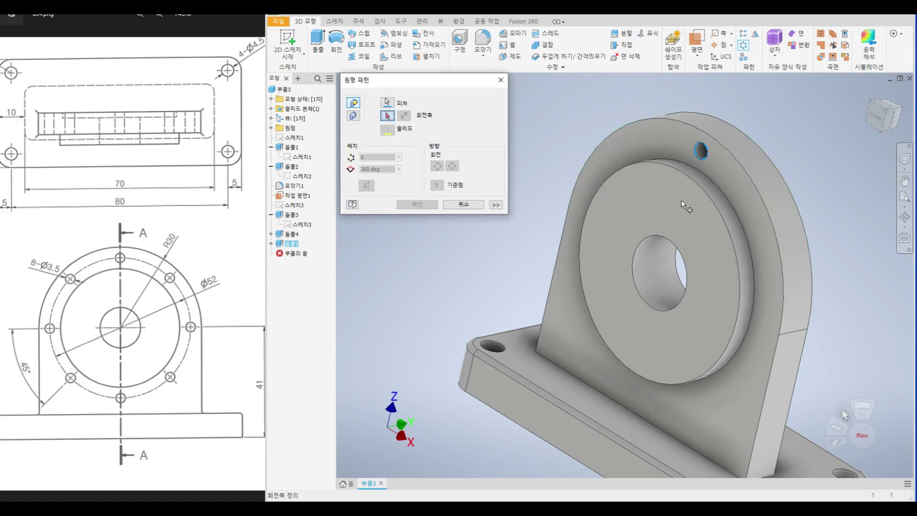
{"action": "left_click", "coordinate": [660, 261]}
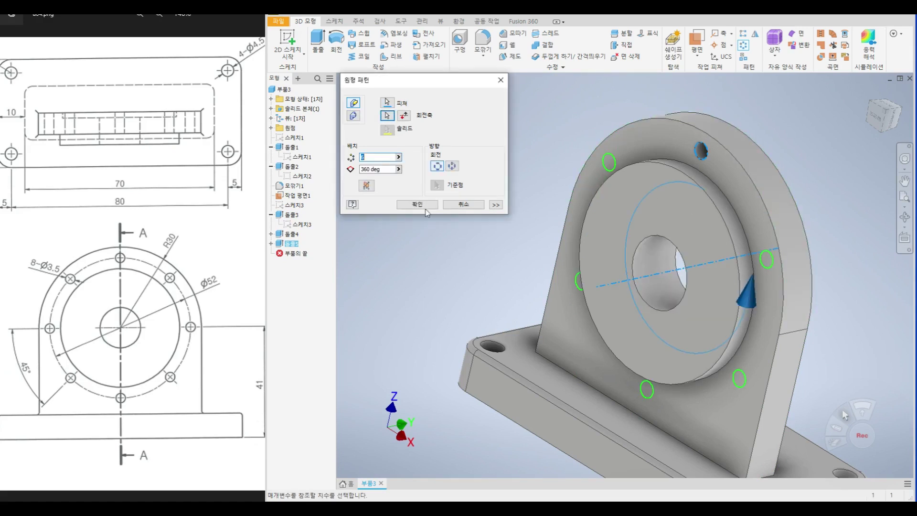
{"action": "type", "text": "8"}
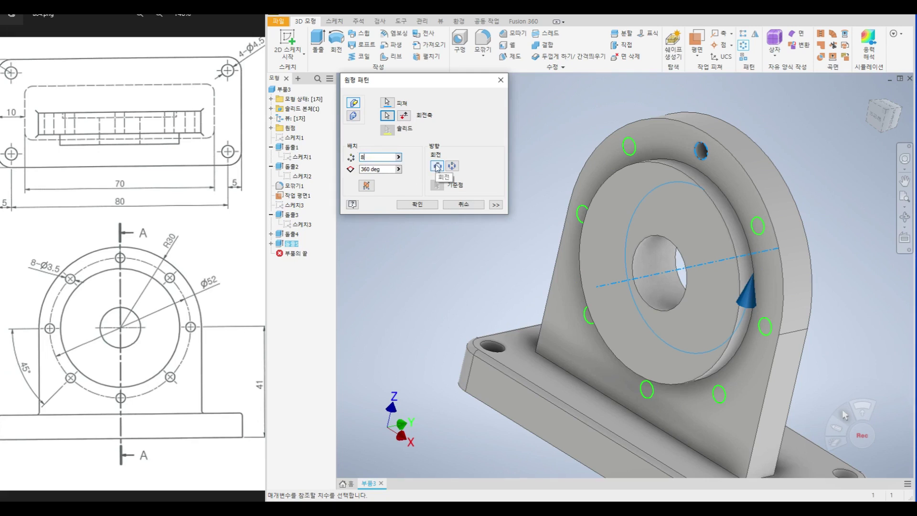
{"action": "left_click", "coordinate": [417, 204]}
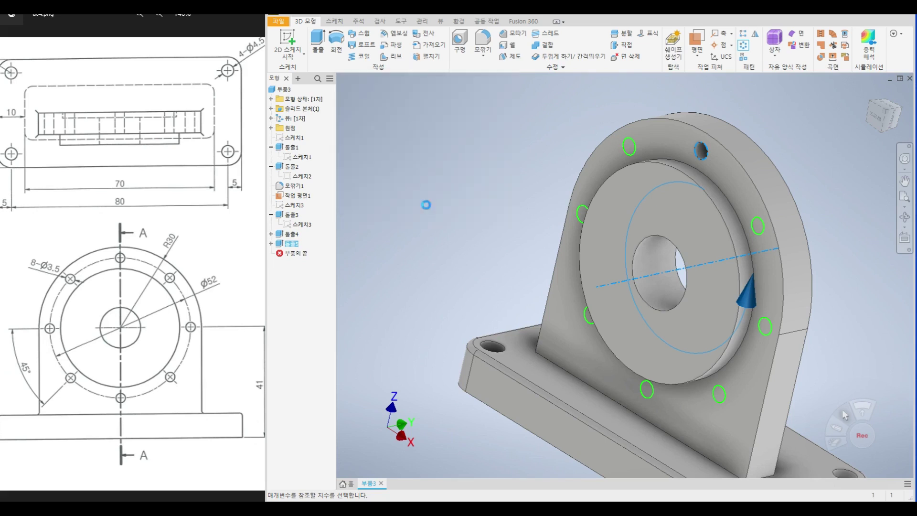
Examine the drawing's isometric view, front view and section A-A for the flange features still missing from the model.
{"action": "scroll", "coordinate": [126, 203], "scroll_direction": "down", "scroll_amount": 5}
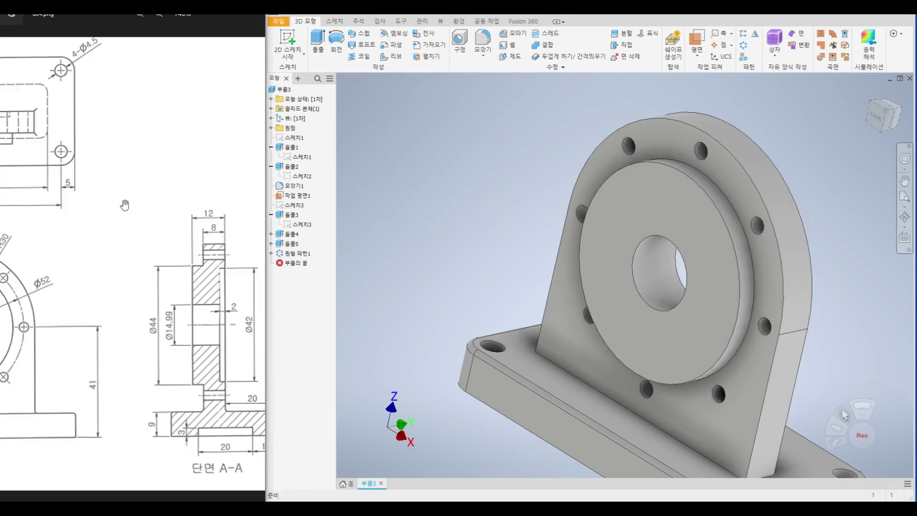
{"action": "scroll", "coordinate": [234, 186], "scroll_direction": "up", "scroll_amount": 4}
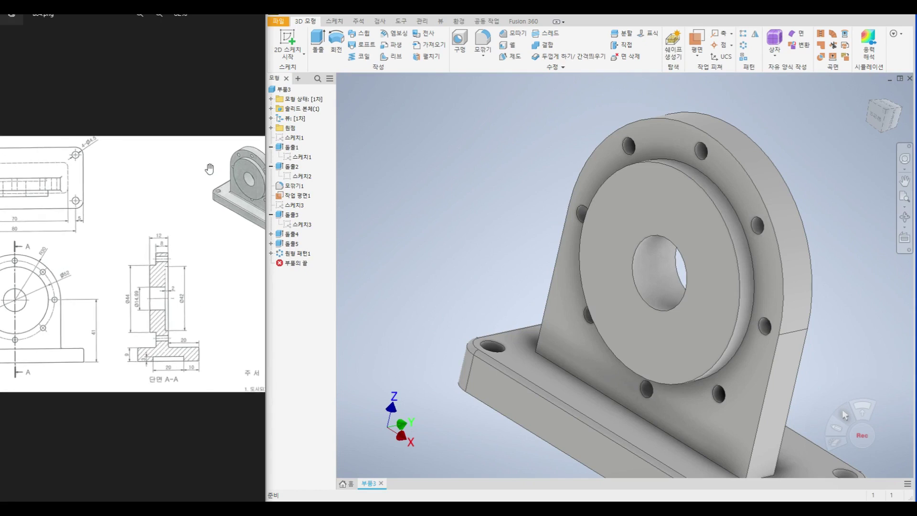
{"action": "scroll", "coordinate": [221, 172], "scroll_direction": "up", "scroll_amount": 1}
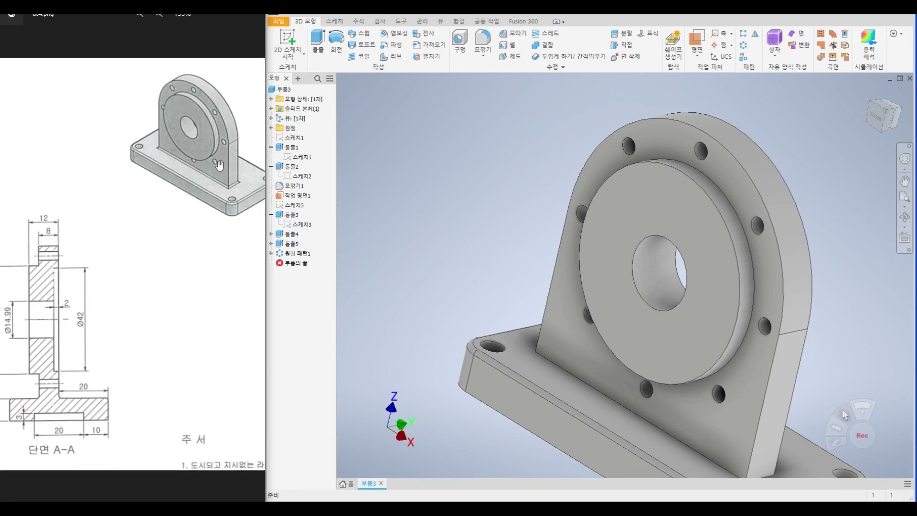
{"action": "scroll", "coordinate": [219, 164], "scroll_direction": "down", "scroll_amount": 2}
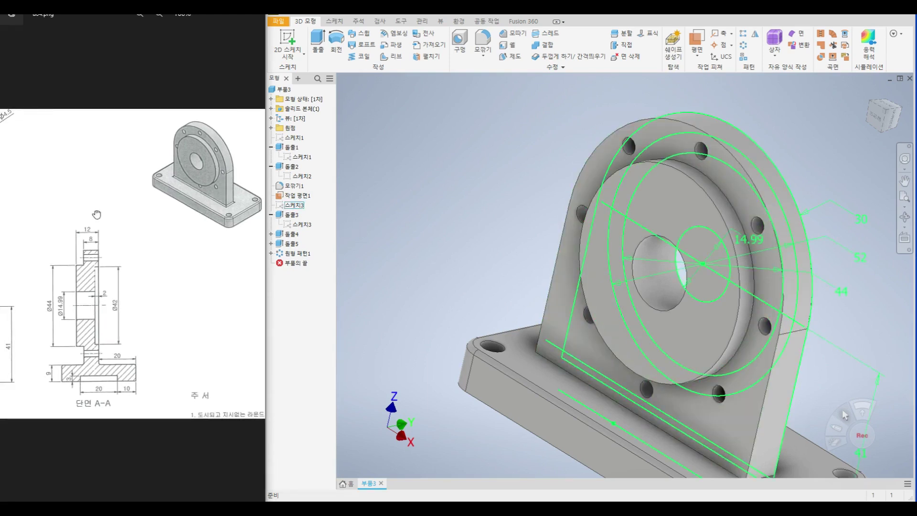
{"action": "scroll", "coordinate": [96, 215], "scroll_direction": "up", "scroll_amount": 3}
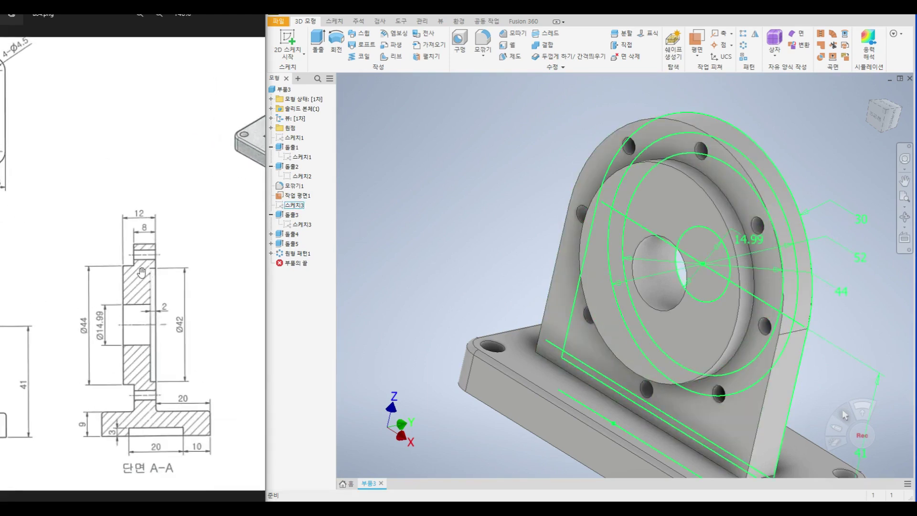
{"action": "scroll", "coordinate": [167, 309], "scroll_direction": "down", "scroll_amount": 5}
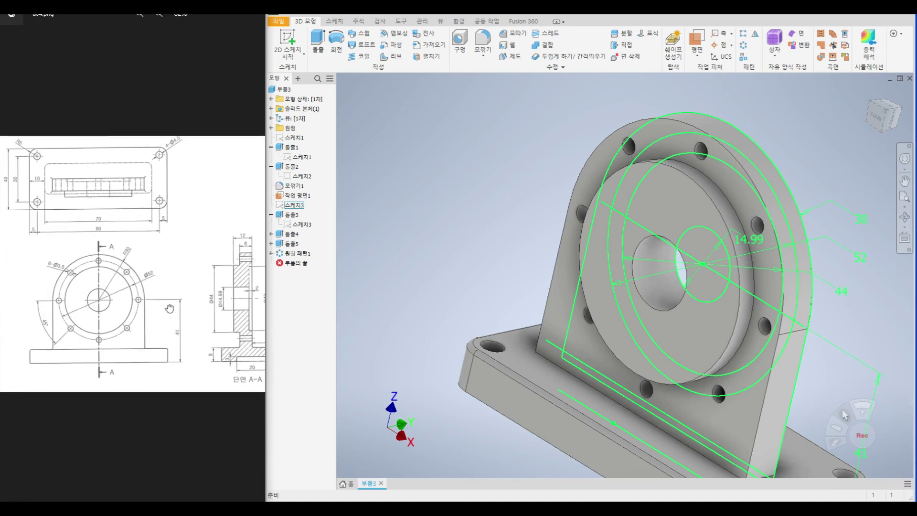
{"action": "scroll", "coordinate": [168, 309], "scroll_direction": "down", "scroll_amount": 2}
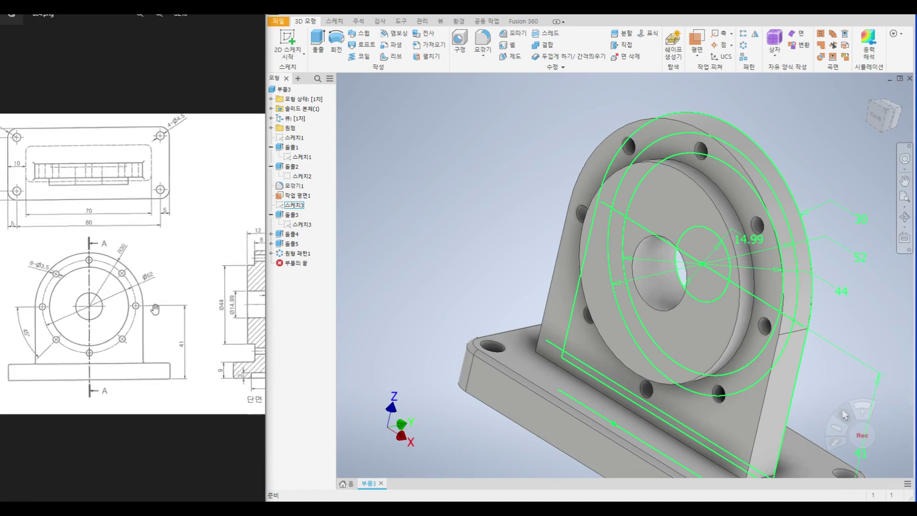
{"action": "scroll", "coordinate": [155, 310], "scroll_direction": "down", "scroll_amount": 1}
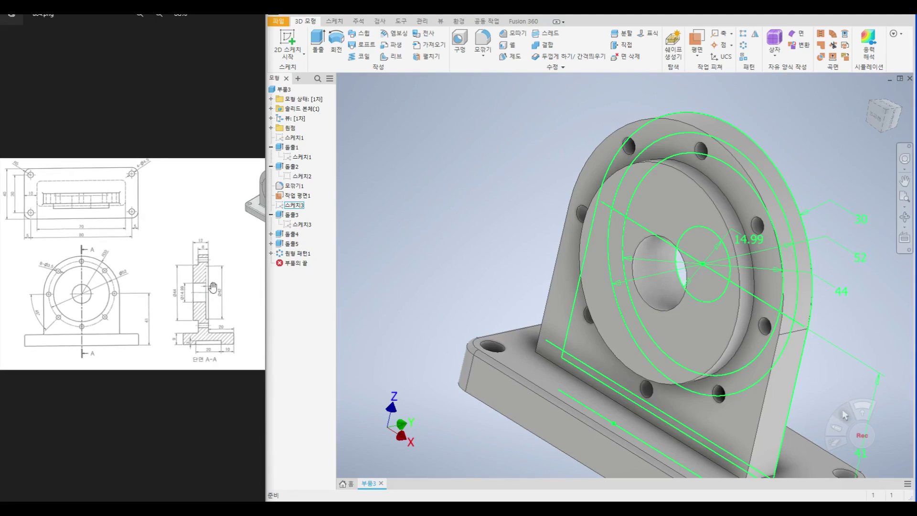
Start a 2D sketch on the flange's flat face opposite the boss.
{"action": "left_click", "coordinate": [297, 56]}
{"action": "left_click", "coordinate": [905, 218]}
{"action": "left_click_drag", "start_coordinate": [624, 280], "coordinate": [549, 265]}
{"action": "right_click", "coordinate": [674, 210]}
{"action": "left_click", "coordinate": [707, 211]}
{"action": "left_click", "coordinate": [607, 184]}
{"action": "left_click", "coordinate": [636, 267]}
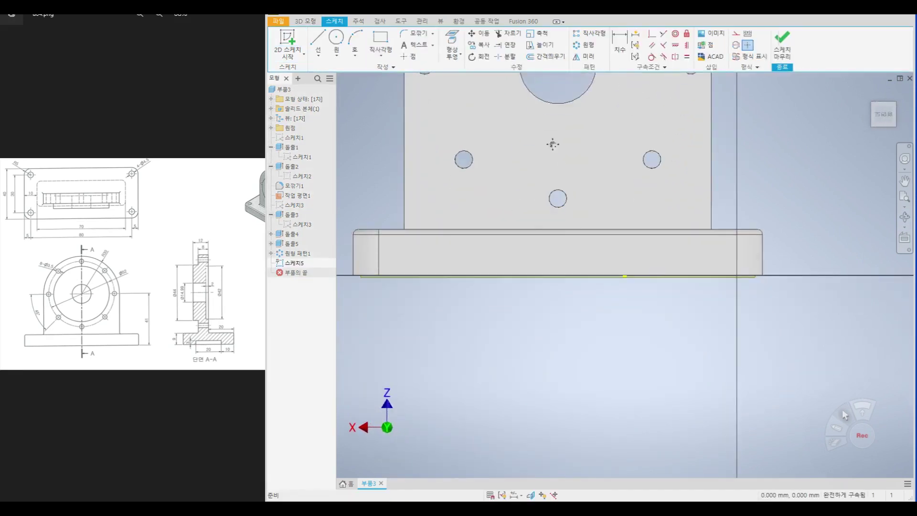
Project the central bore's edge into the sketch.
{"action": "left_click", "coordinate": [451, 61]}
{"action": "left_click", "coordinate": [469, 74]}
{"action": "left_click", "coordinate": [537, 232]}
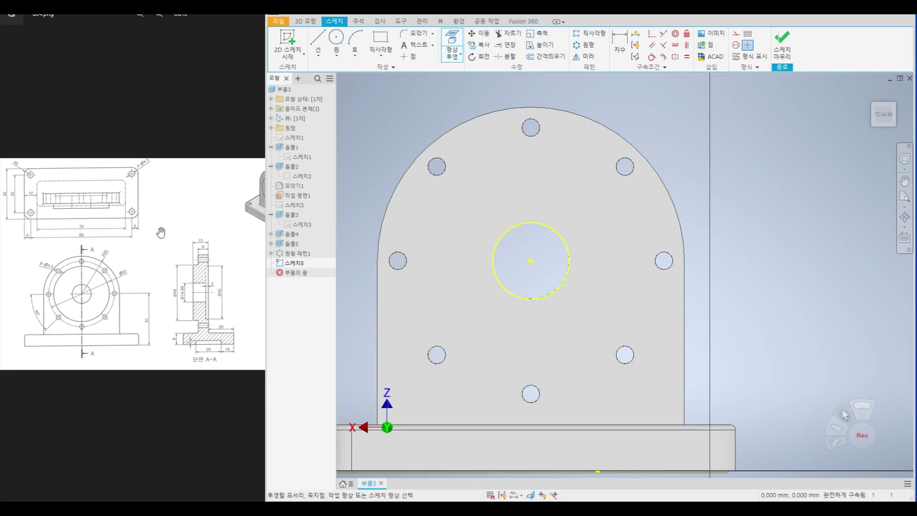
Draw a circle concentric with the central bore on the flange's flat face and set its diameter to 42 mm.
{"action": "left_click_drag", "start_coordinate": [161, 232], "coordinate": [94, 229]}
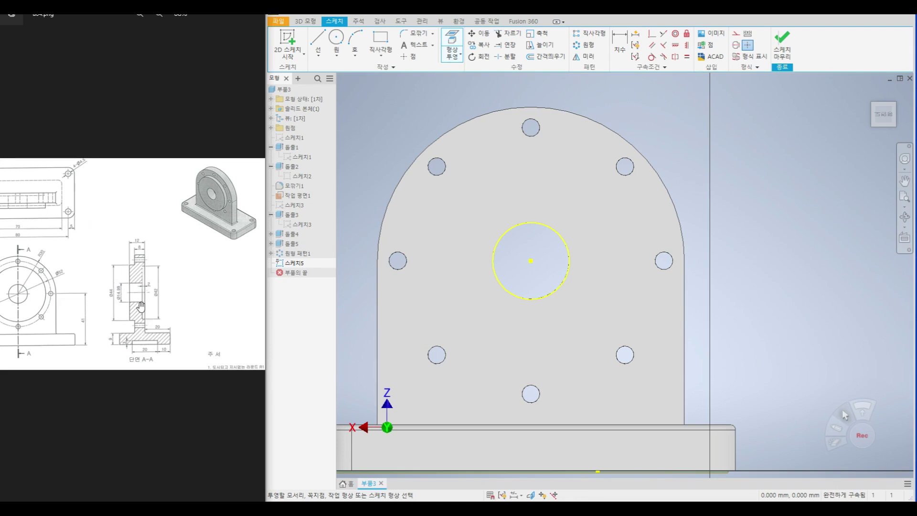
{"action": "scroll", "coordinate": [157, 298], "scroll_direction": "up", "scroll_amount": 2}
{"action": "scroll", "coordinate": [158, 298], "scroll_direction": "up", "scroll_amount": 2}
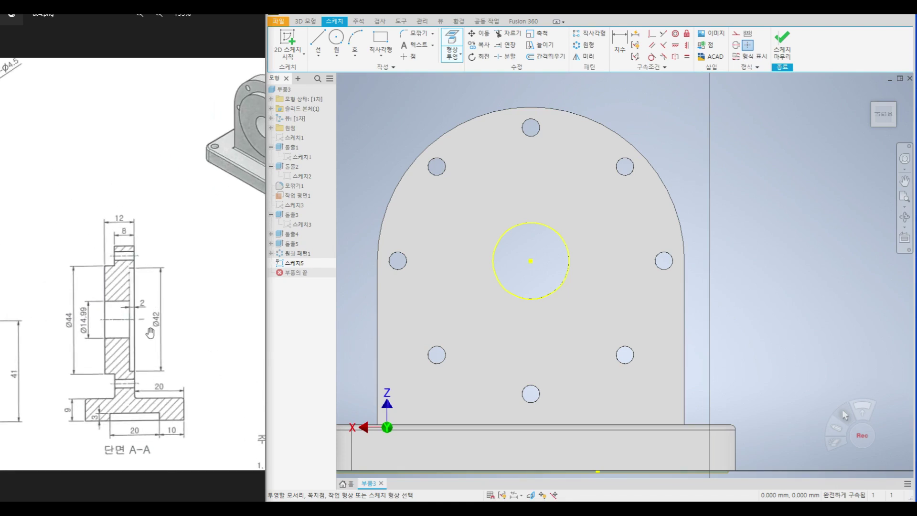
{"action": "left_click", "coordinate": [337, 37]}
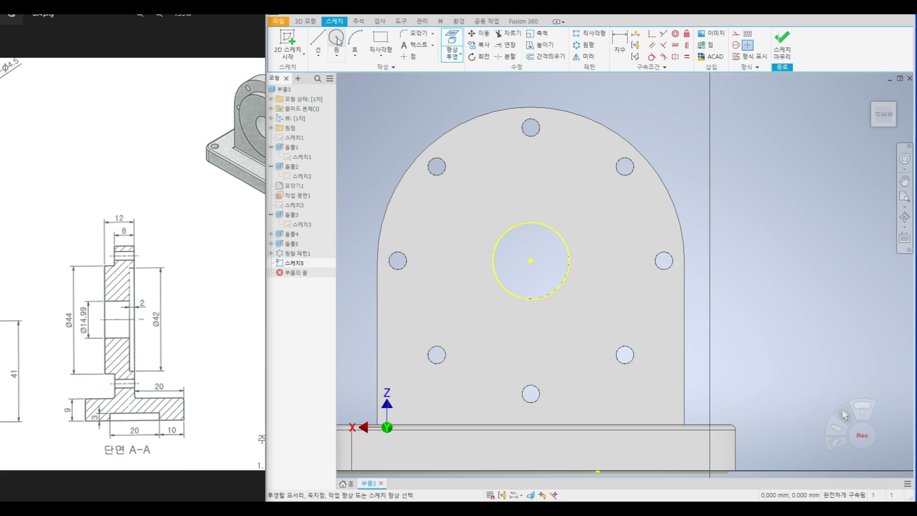
{"action": "left_click", "coordinate": [532, 262]}
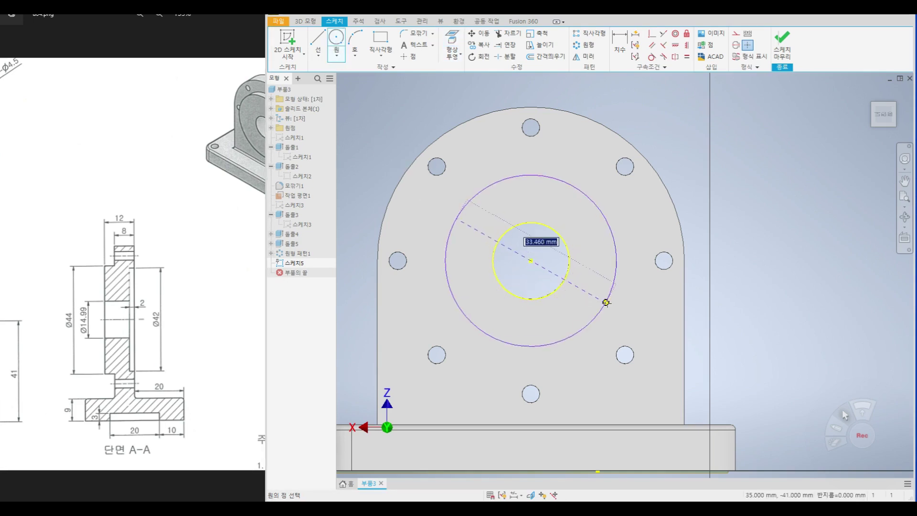
{"action": "left_click", "coordinate": [610, 305]}
{"action": "key", "text": "d"}
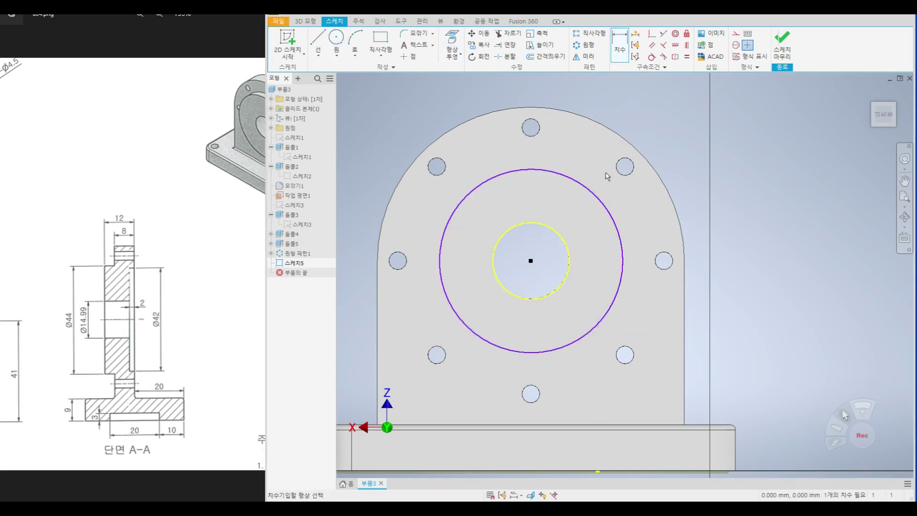
{"action": "left_click", "coordinate": [594, 194]}
{"action": "left_click", "coordinate": [596, 164]}
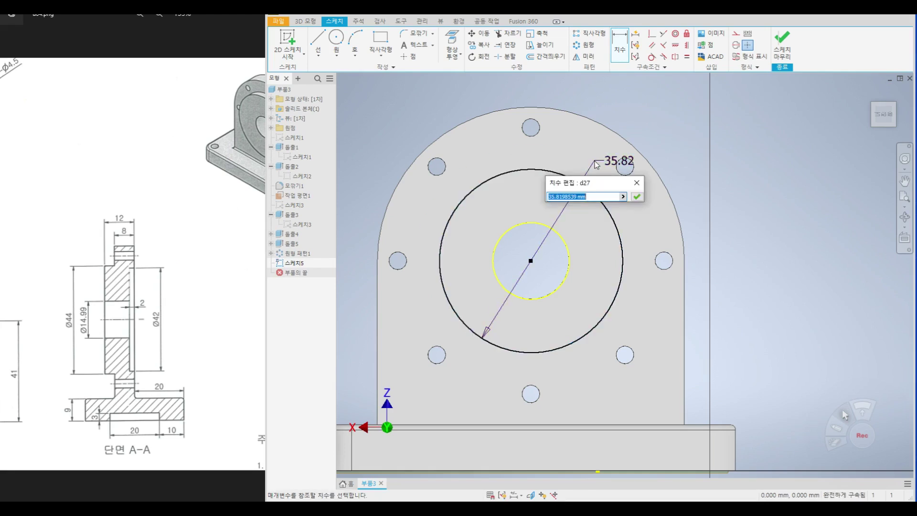
{"action": "key", "text": "Return"}
{"action": "right_click", "coordinate": [735, 142]}
{"action": "left_click", "coordinate": [761, 142]}
Remove the projected bore edge from the recess sketch and finish the sketch.
{"action": "left_click", "coordinate": [568, 269]}
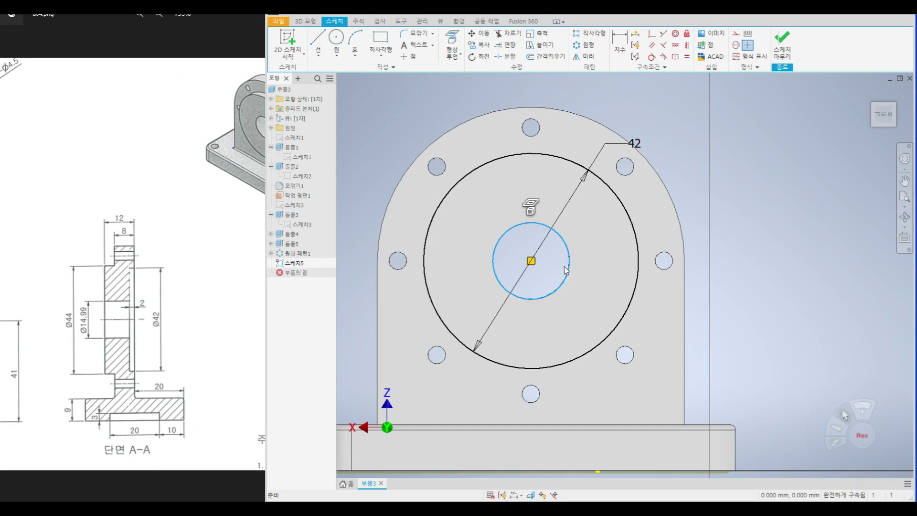
{"action": "key", "text": "Escape"}
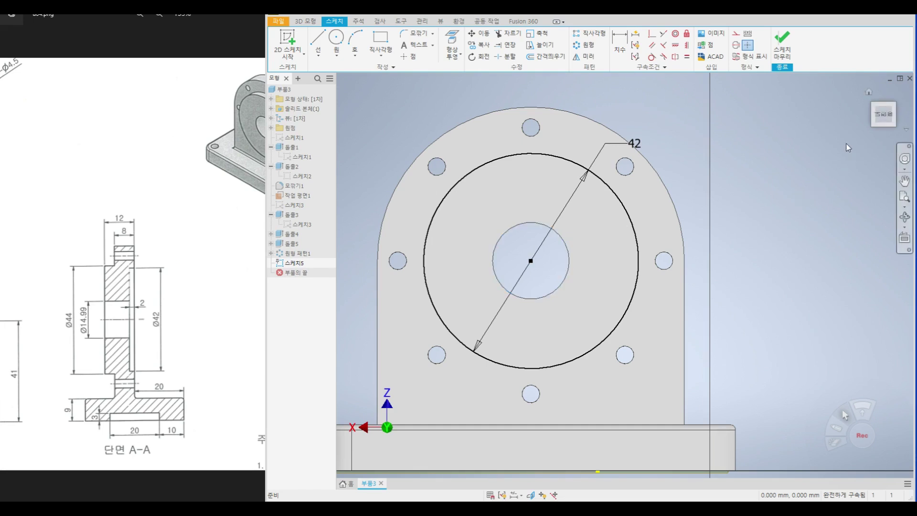
{"action": "left_click", "coordinate": [784, 55]}
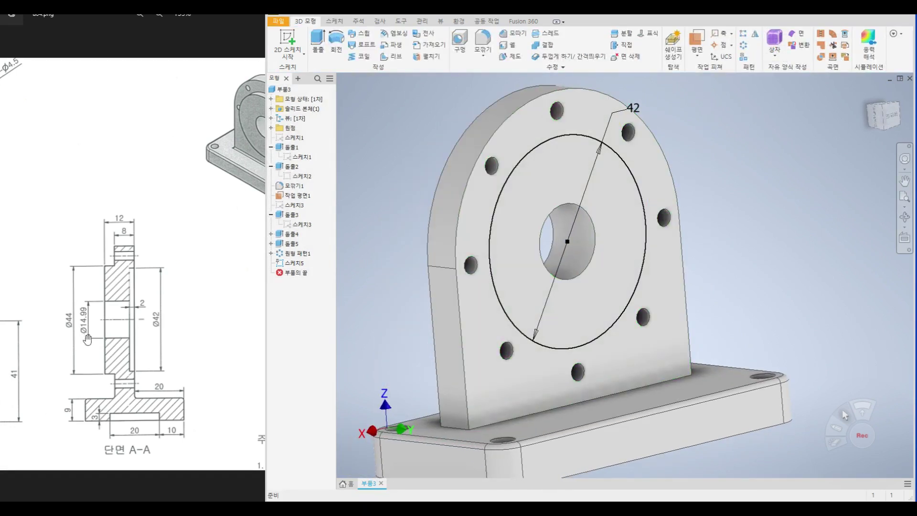
Extrude the 42 mm circle 2 mm into the flange as a cut to form the recess.
{"action": "scroll", "coordinate": [121, 313], "scroll_direction": "up", "scroll_amount": 5}
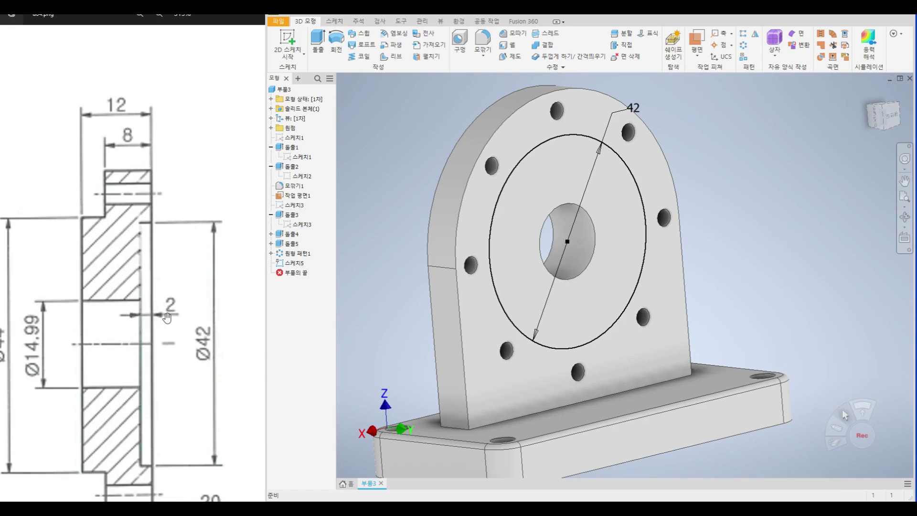
{"action": "scroll", "coordinate": [166, 318], "scroll_direction": "down", "scroll_amount": 8}
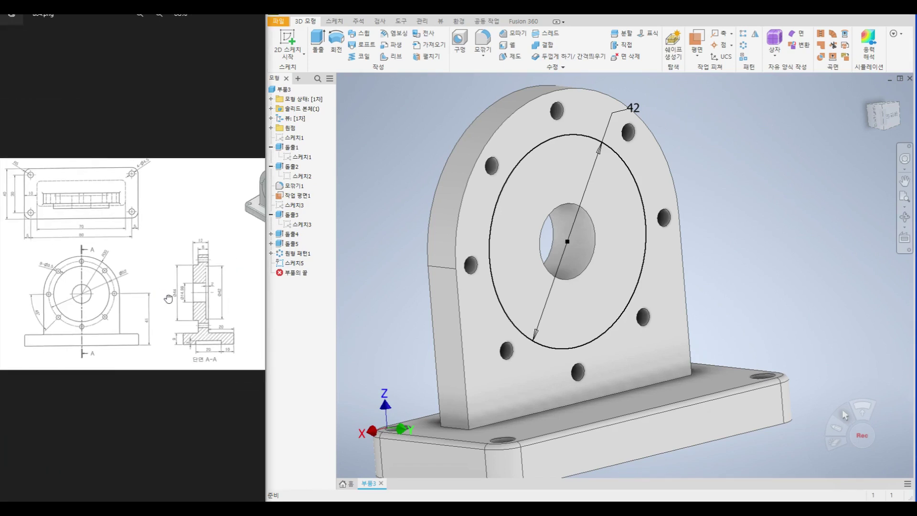
{"action": "scroll", "coordinate": [168, 300], "scroll_direction": "up", "scroll_amount": 1}
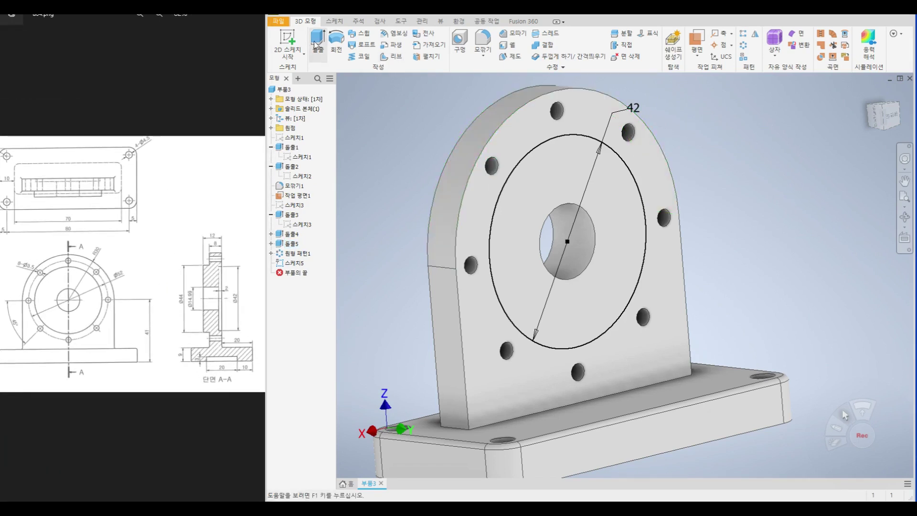
{"action": "left_click", "coordinate": [317, 43]}
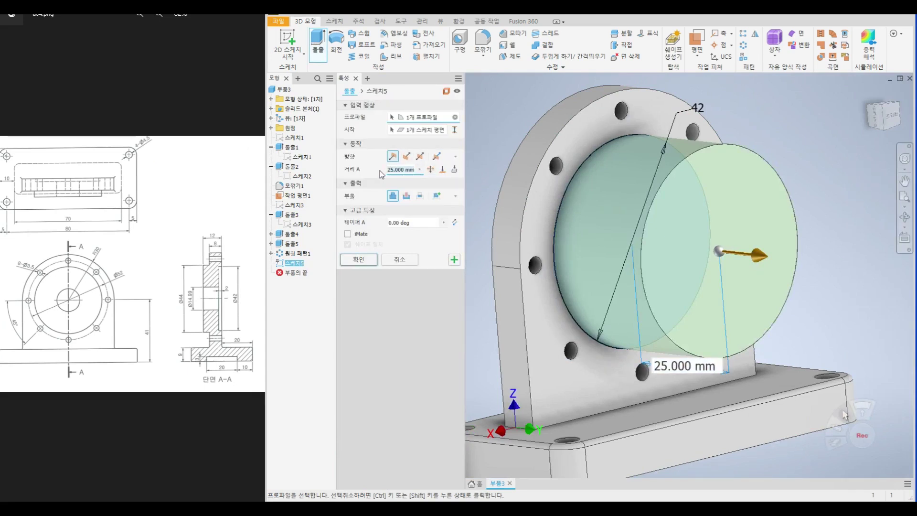
{"action": "type", "text": "2"}
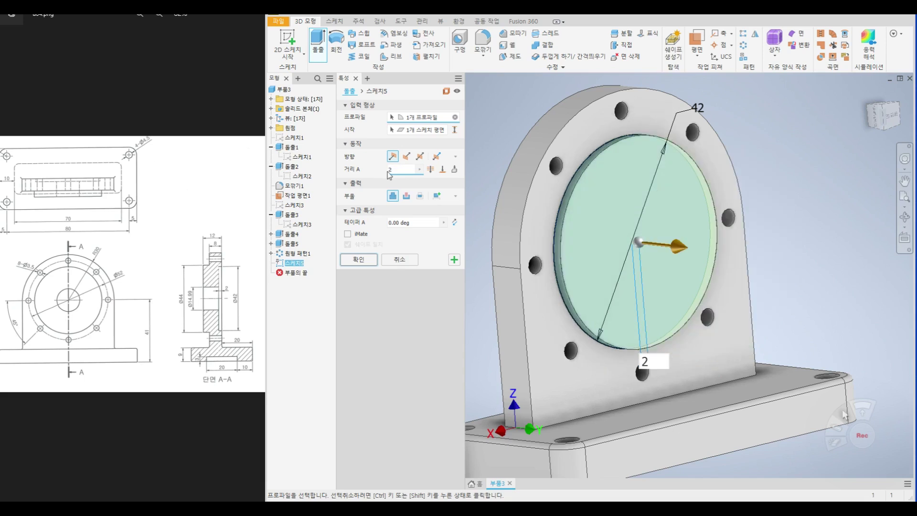
{"action": "left_click", "coordinate": [406, 196]}
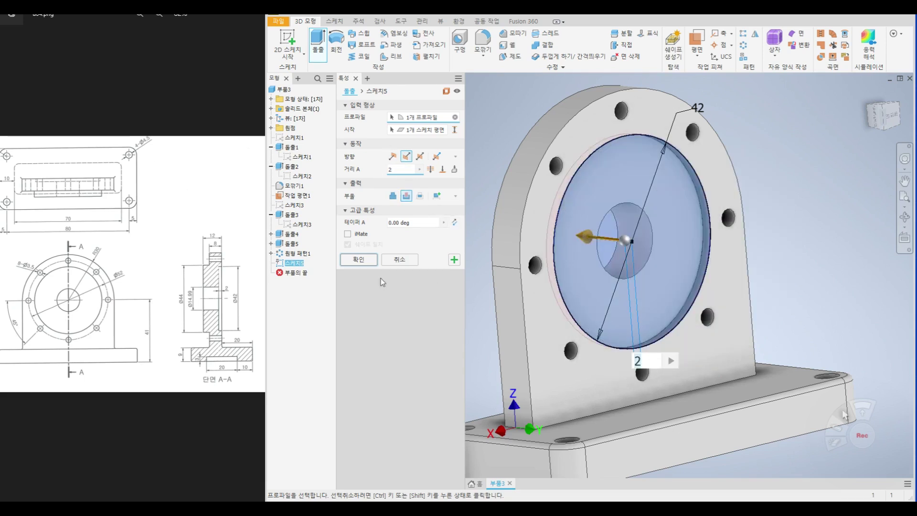
{"action": "left_click", "coordinate": [354, 259]}
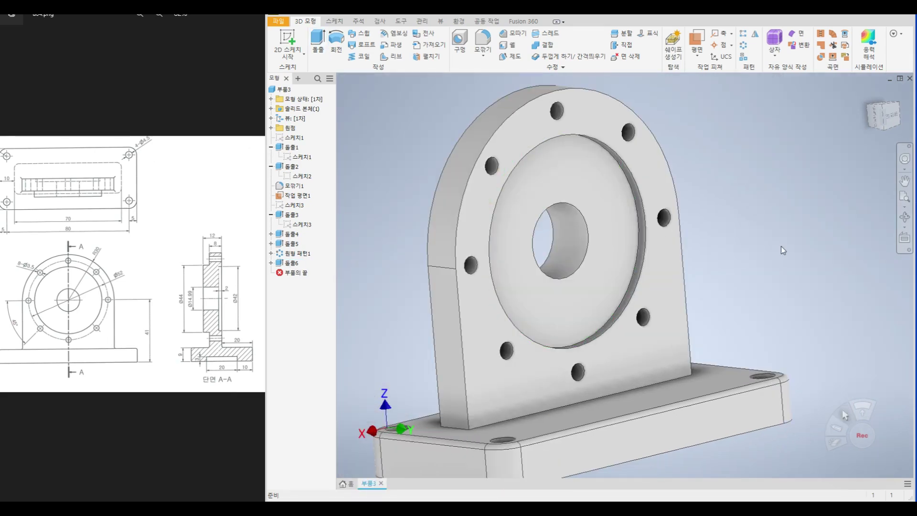
Compare the bracket with the drawing's isometric view and section A-A, and read the note on unspecified rounds.
{"action": "key", "text": "F6"}
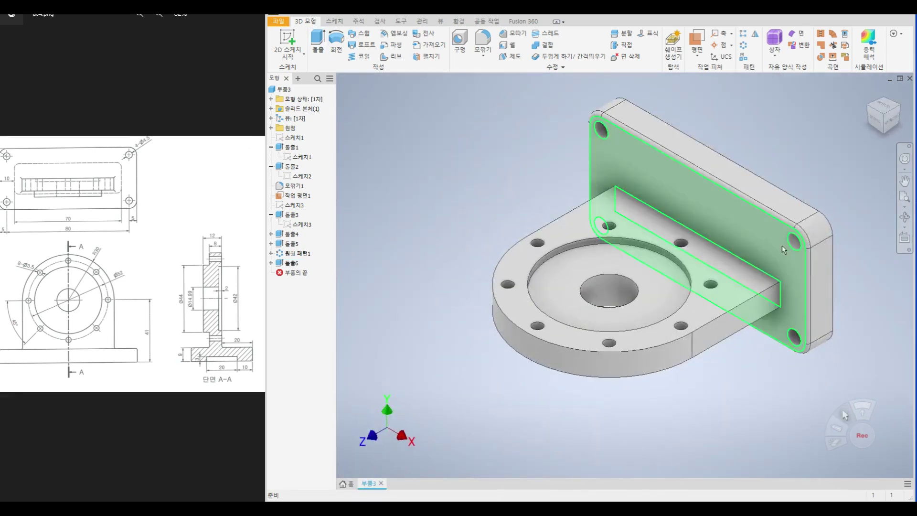
{"action": "left_click", "coordinate": [904, 216]}
{"action": "left_click_drag", "start_coordinate": [619, 260], "coordinate": [593, 228]}
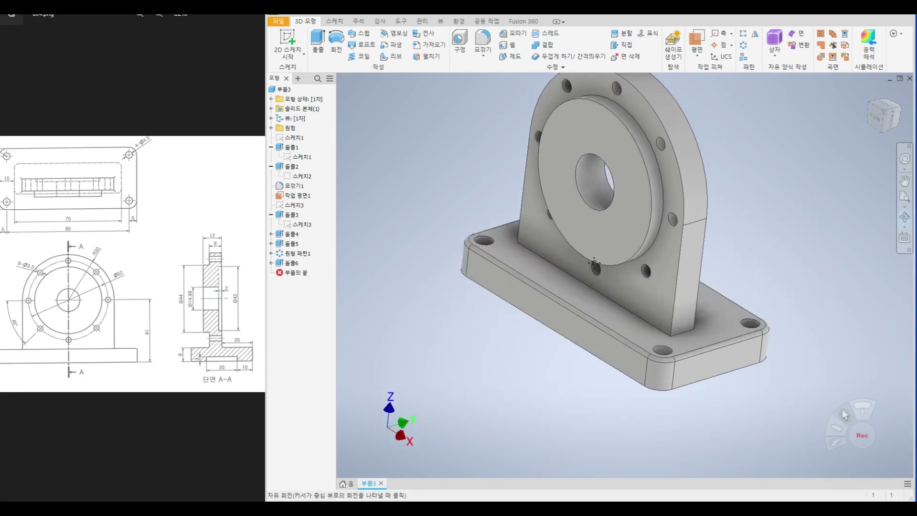
{"action": "left_click_drag", "start_coordinate": [595, 269], "coordinate": [699, 198]}
{"action": "right_click", "coordinate": [699, 199]}
{"action": "left_click", "coordinate": [709, 188]}
{"action": "left_click_drag", "start_coordinate": [219, 247], "coordinate": [78, 257]}
{"action": "scroll", "coordinate": [178, 209], "scroll_direction": "up", "scroll_amount": 5}
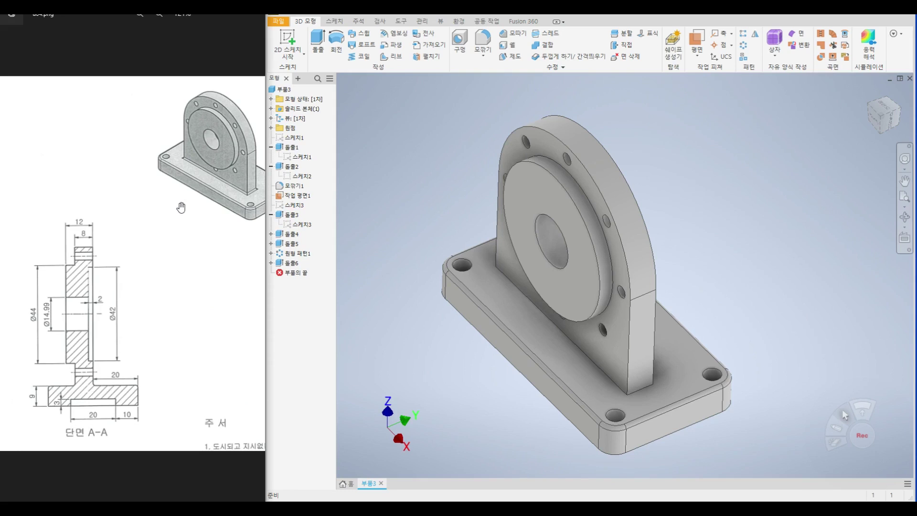
{"action": "scroll", "coordinate": [190, 182], "scroll_direction": "up", "scroll_amount": 8}
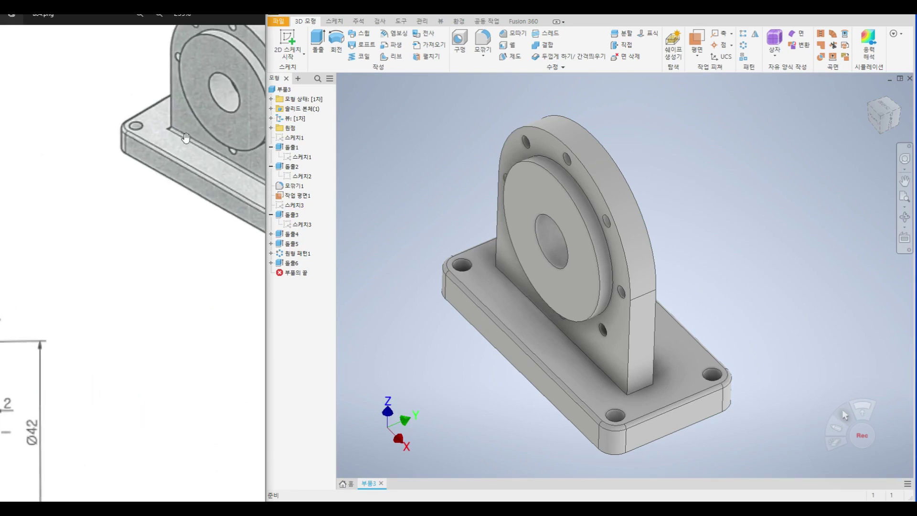
{"action": "scroll", "coordinate": [191, 172], "scroll_direction": "down", "scroll_amount": 12}
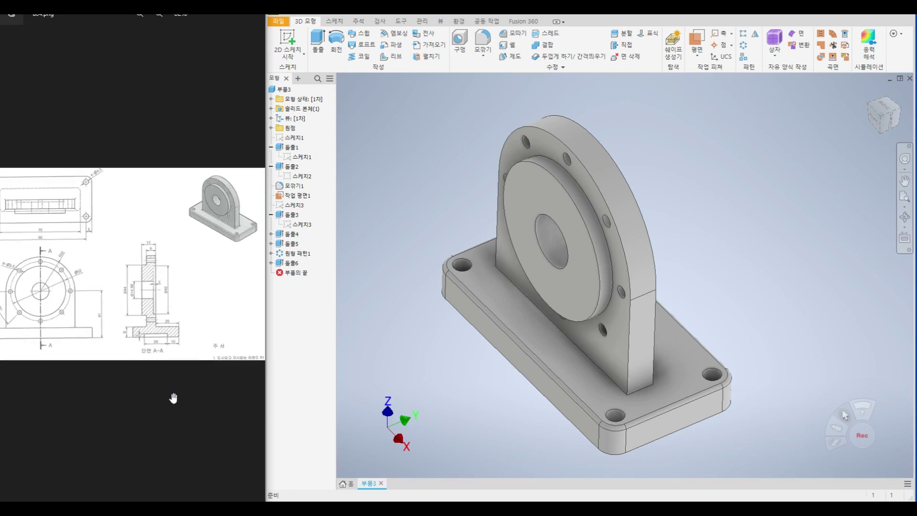
{"action": "scroll", "coordinate": [242, 350], "scroll_direction": "up", "scroll_amount": 5}
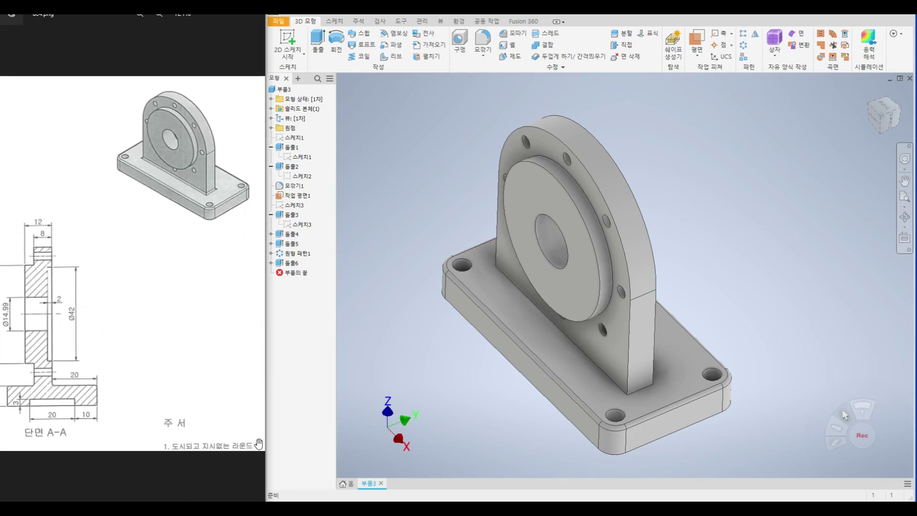
Fillet the four edges where the flange meets the base plate with a 1 mm radius.
{"action": "left_click", "coordinate": [483, 42]}
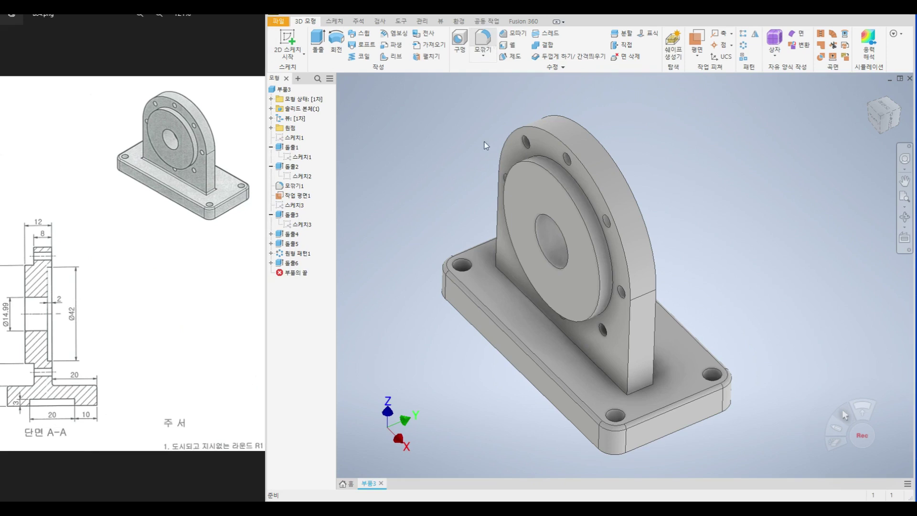
{"action": "left_click", "coordinate": [650, 352]}
{"action": "left_click", "coordinate": [705, 388]}
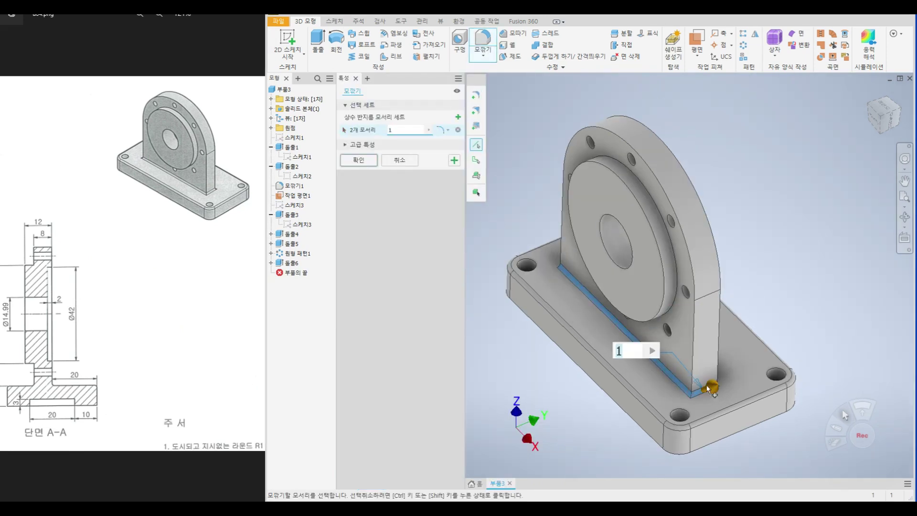
{"action": "left_click", "coordinate": [710, 375]}
{"action": "left_click", "coordinate": [569, 266]}
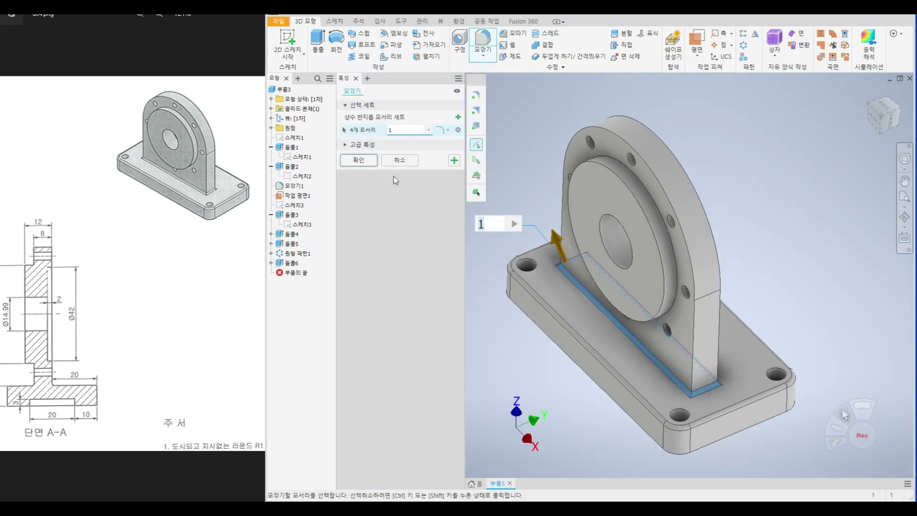
{"action": "left_click", "coordinate": [365, 167]}
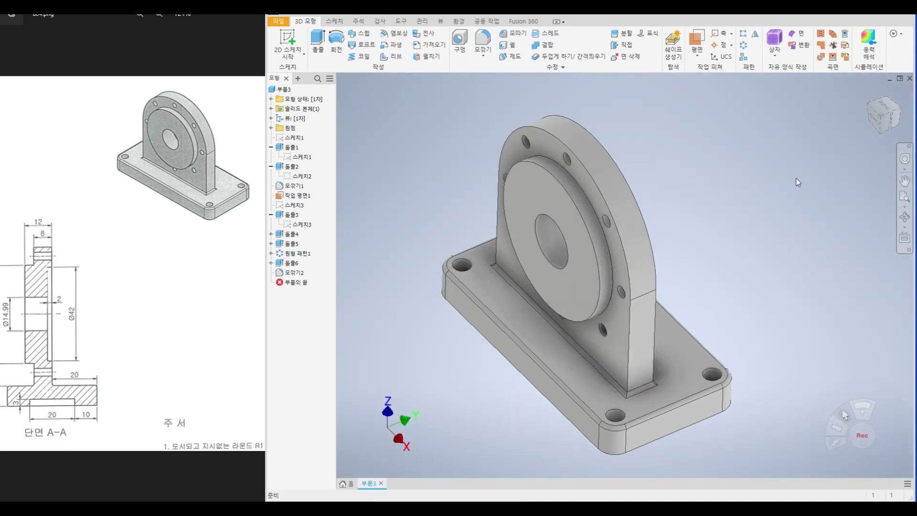
Examine the bracket from several sides, including the circular hole pattern, and check it against the drawing's views and section A-A.
{"action": "left_click", "coordinate": [904, 217]}
{"action": "mouse_move", "coordinate": [558, 308]}
{"action": "left_mouse_down"}
{"action": "mouse_move", "coordinate": [590, 272]}
{"action": "mouse_move", "coordinate": [596, 289]}
{"action": "left_mouse_up"}
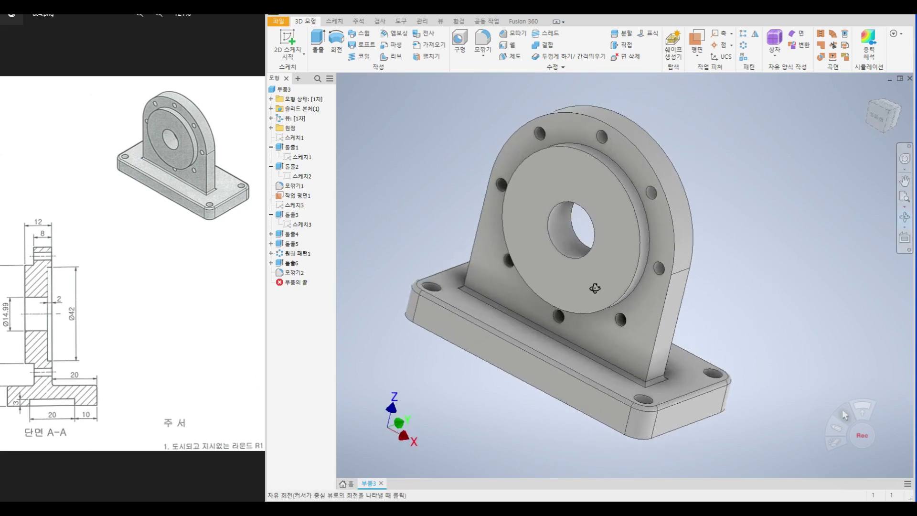
{"action": "scroll", "coordinate": [90, 188], "scroll_direction": "down", "scroll_amount": 5}
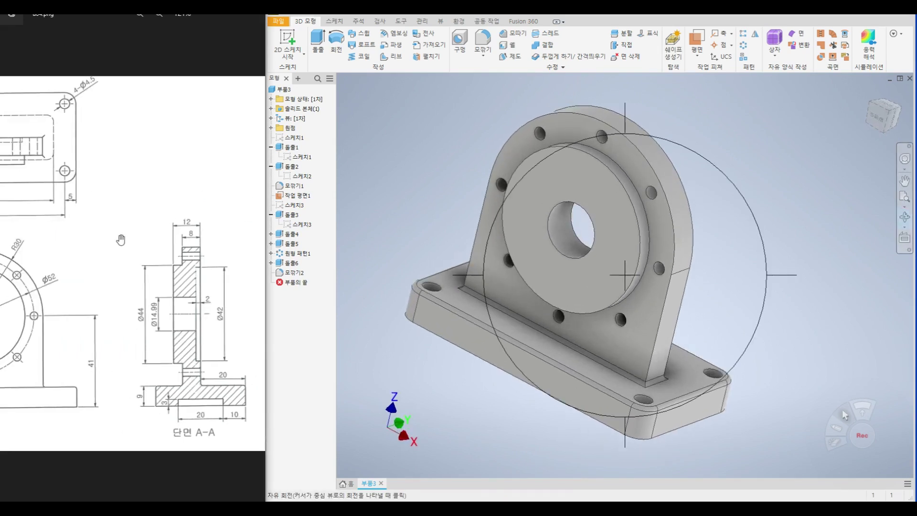
{"action": "scroll", "coordinate": [118, 242], "scroll_direction": "up", "scroll_amount": 3}
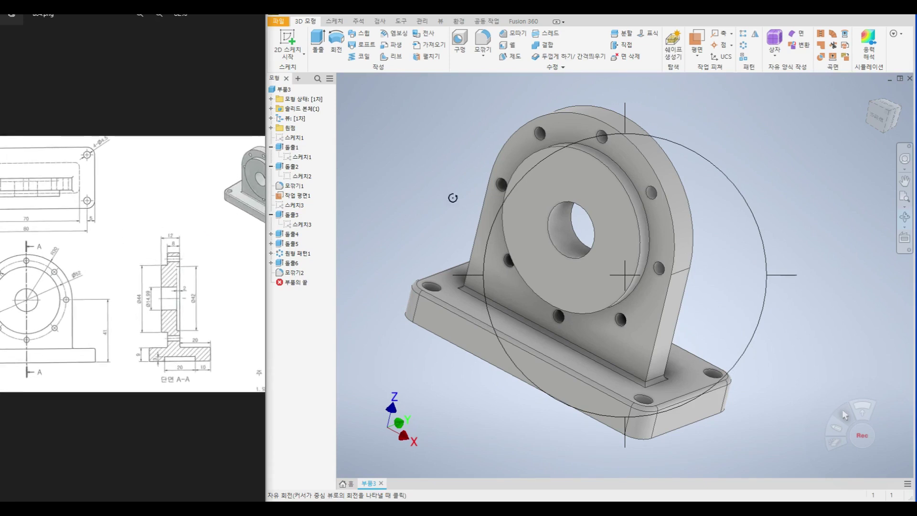
{"action": "left_click_drag", "start_coordinate": [58, 201], "coordinate": [115, 200]}
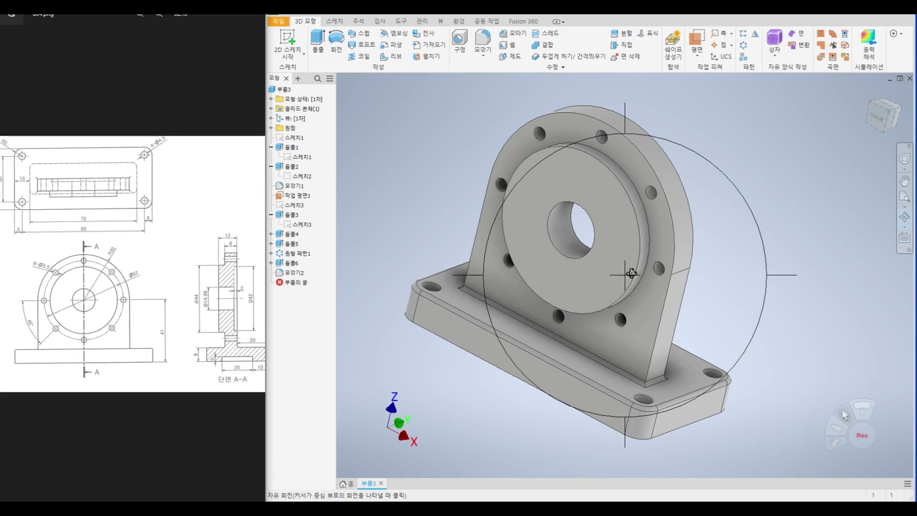
{"action": "left_click_drag", "start_coordinate": [583, 210], "coordinate": [610, 259]}
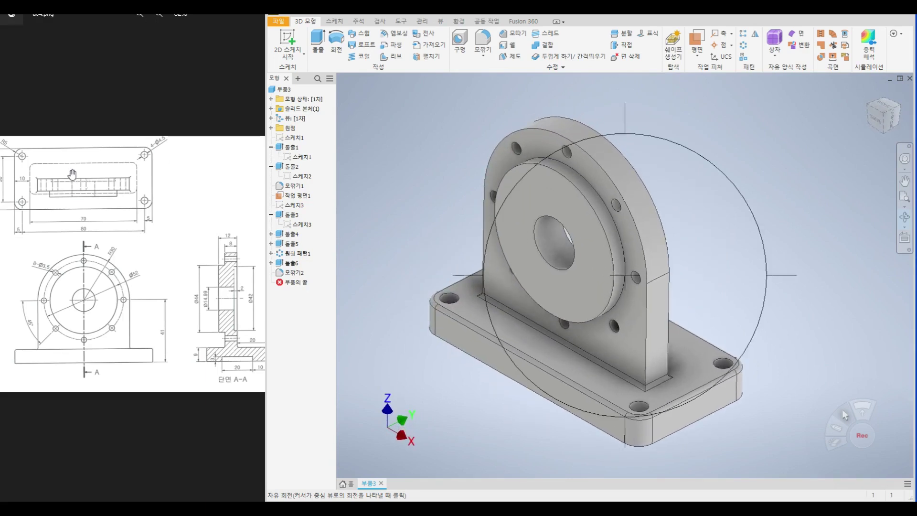
{"action": "left_click_drag", "start_coordinate": [215, 260], "coordinate": [140, 259]}
{"action": "scroll", "coordinate": [139, 259], "scroll_direction": "up", "scroll_amount": 4}
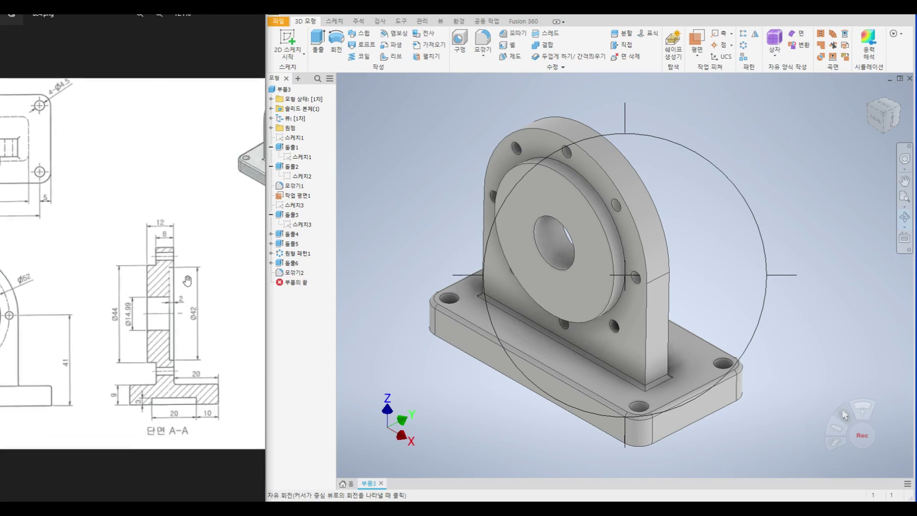
{"action": "left_click_drag", "start_coordinate": [564, 265], "coordinate": [574, 282]}
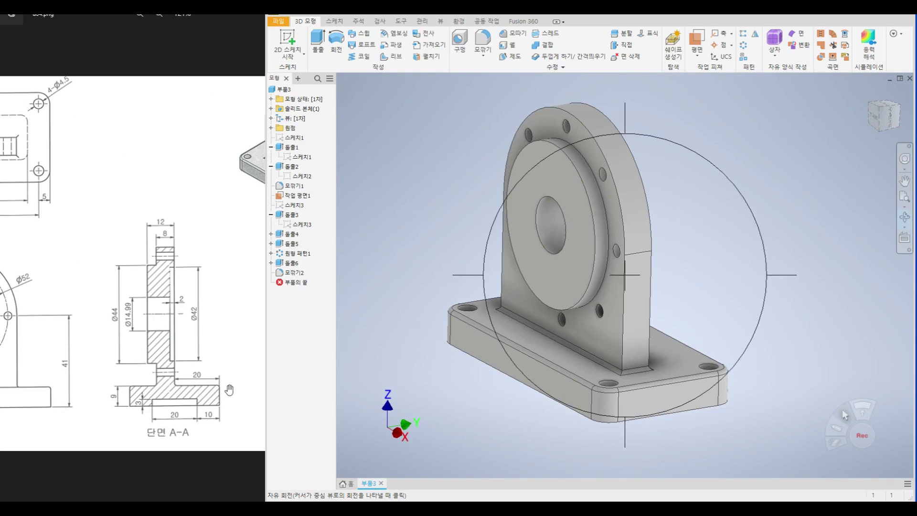
{"action": "left_click_drag", "start_coordinate": [564, 318], "coordinate": [591, 211]}
{"action": "left_click_drag", "start_coordinate": [521, 175], "coordinate": [784, 226]}
{"action": "left_click_drag", "start_coordinate": [640, 282], "coordinate": [675, 219]}
{"action": "left_click_drag", "start_coordinate": [790, 311], "coordinate": [819, 258]}
{"action": "left_click_drag", "start_coordinate": [618, 254], "coordinate": [647, 242]}
{"action": "right_click", "coordinate": [692, 198]}
{"action": "left_click", "coordinate": [718, 198]}
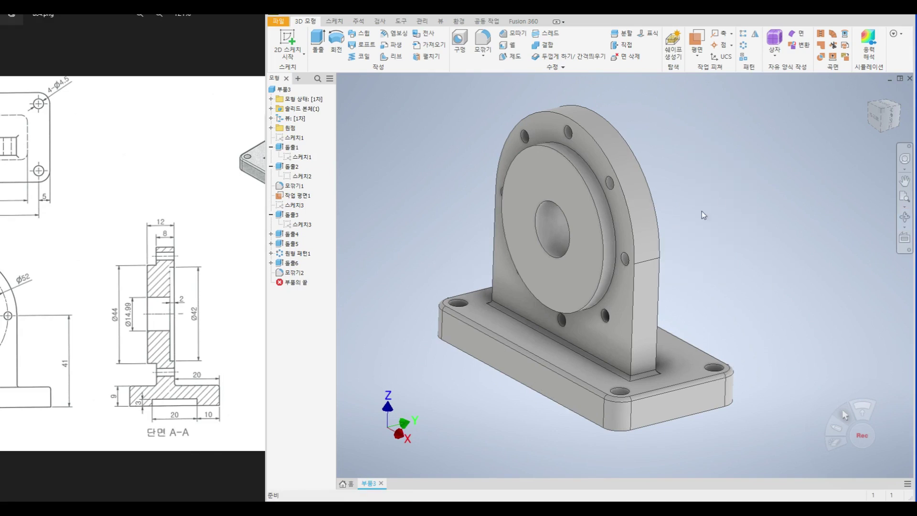
{"action": "left_click", "coordinate": [297, 254]}
{"action": "scroll", "coordinate": [86, 286], "scroll_direction": "down", "scroll_amount": 4}
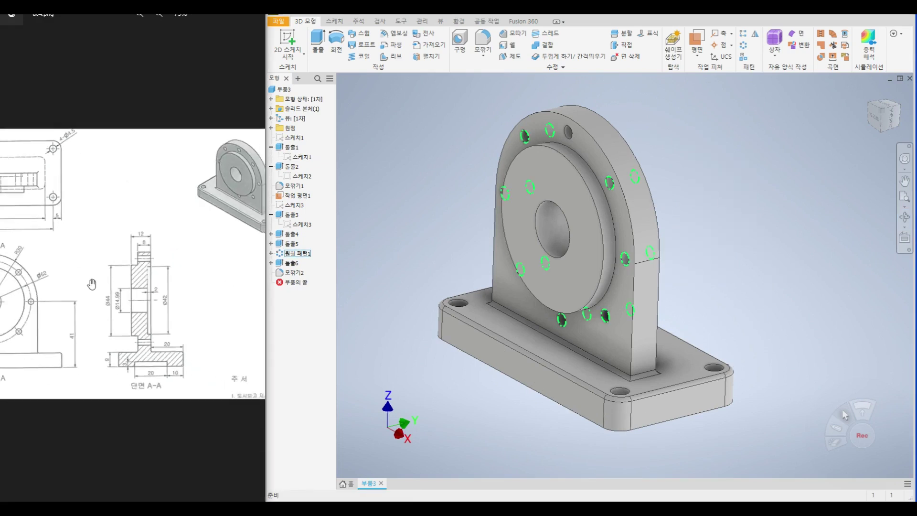